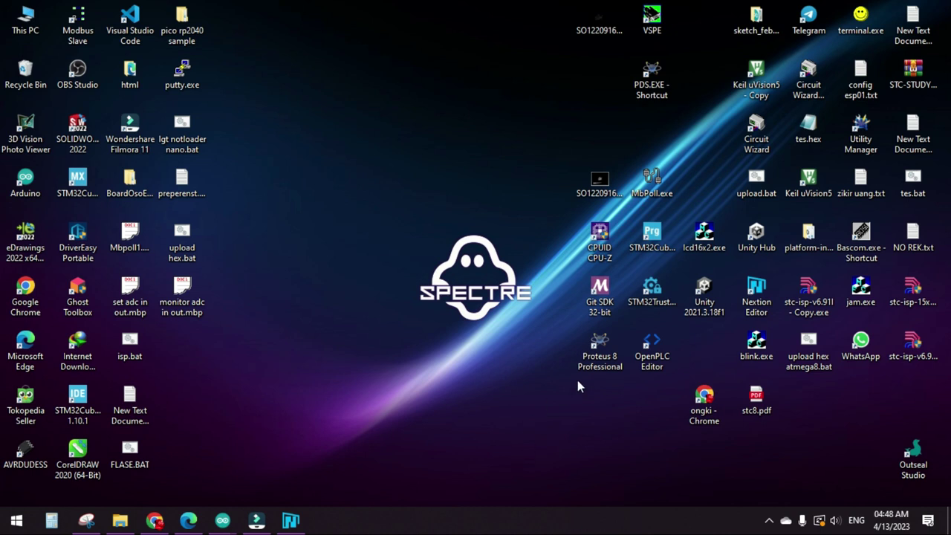
Switch to Nextion Editor and create a new HMI project file named "nextion outseal" in Documents.
left_click(755, 297)
left_click(293, 522)
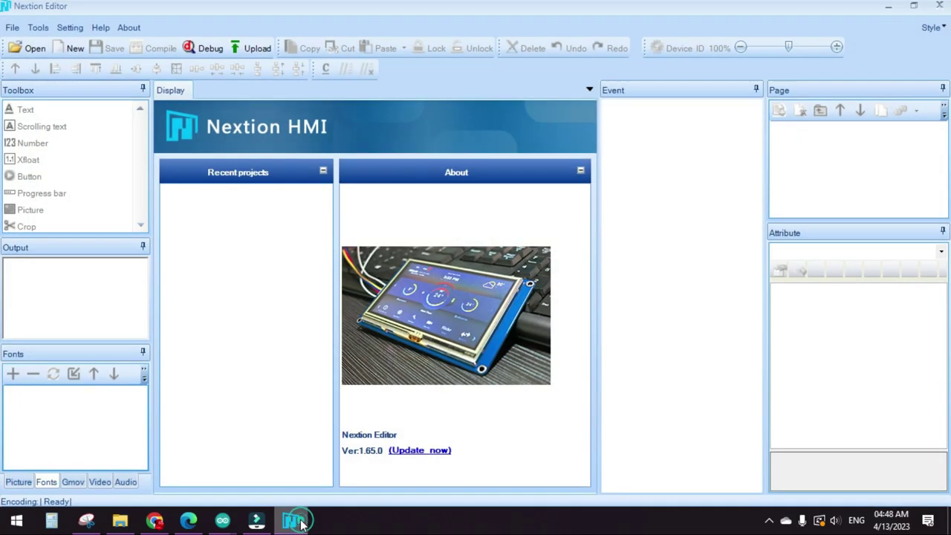
left_click(251, 289)
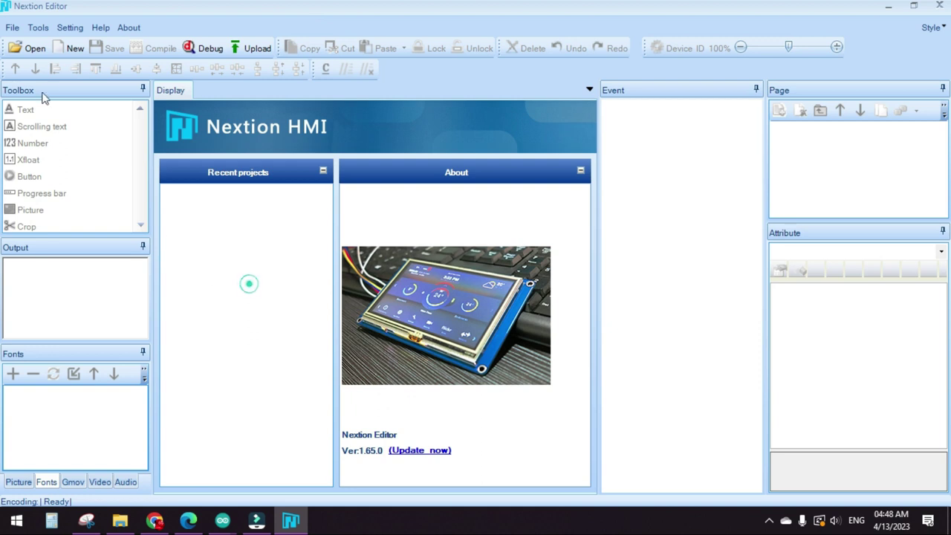
left_click(12, 27)
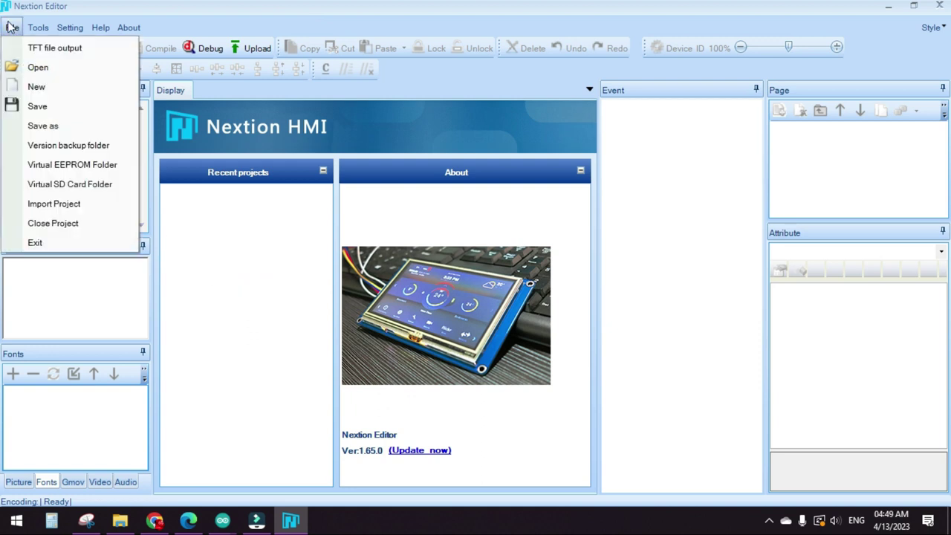
left_click(33, 85)
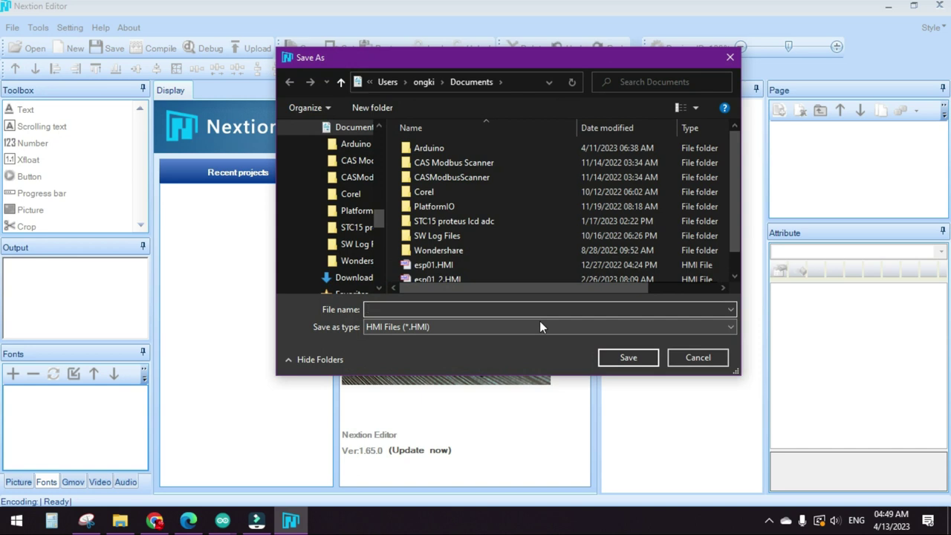
type("nextion outseal")
left_click(394, 309)
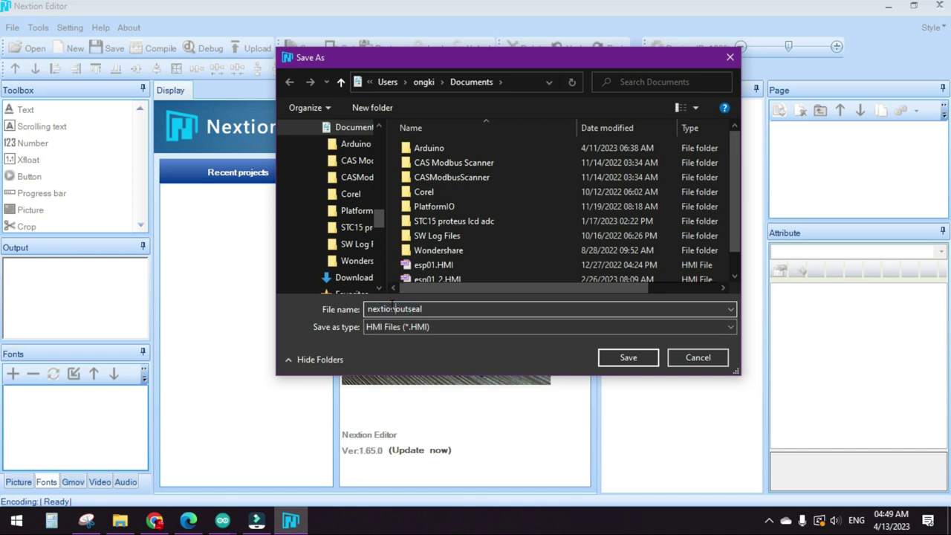
left_click(622, 357)
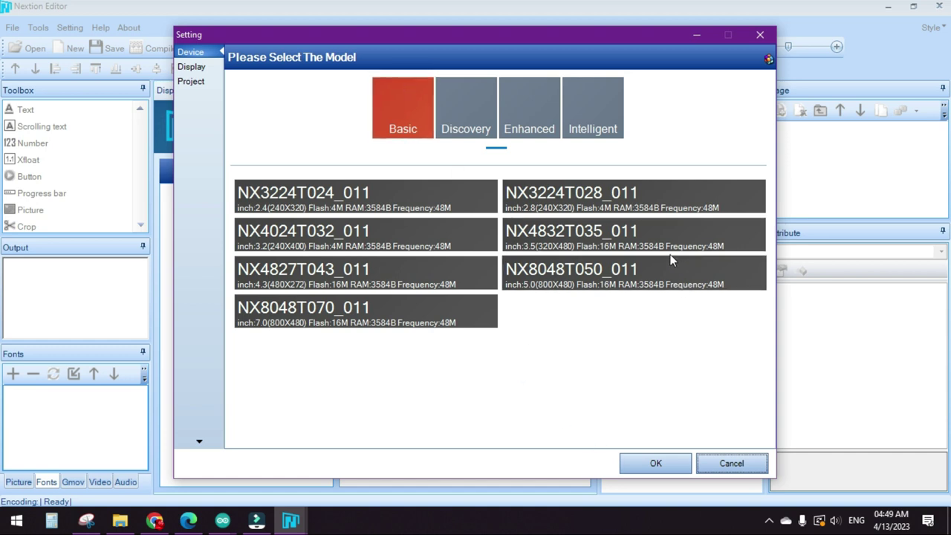
Configure the project for the Basic NX4832T035_011 display with the 0 Vertical display direction.
left_click(578, 229)
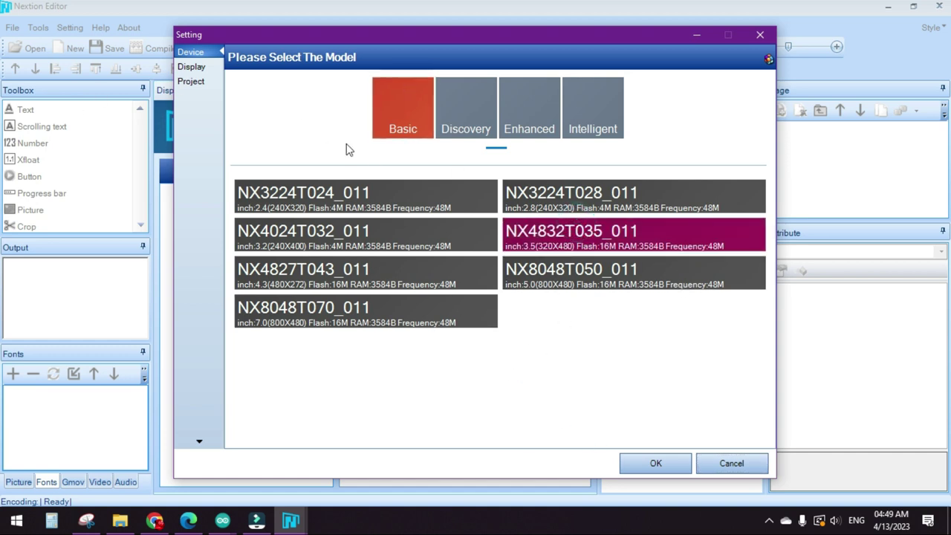
left_click(192, 67)
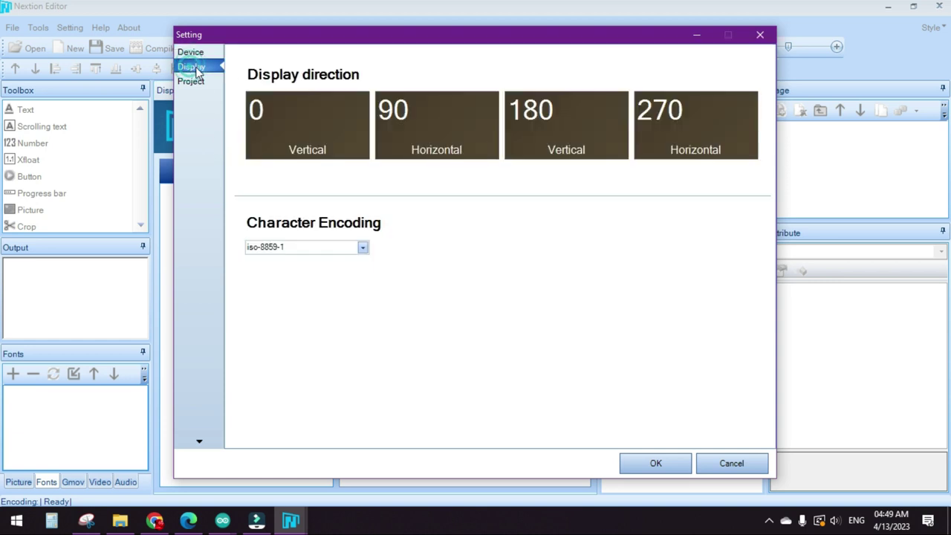
left_click(270, 148)
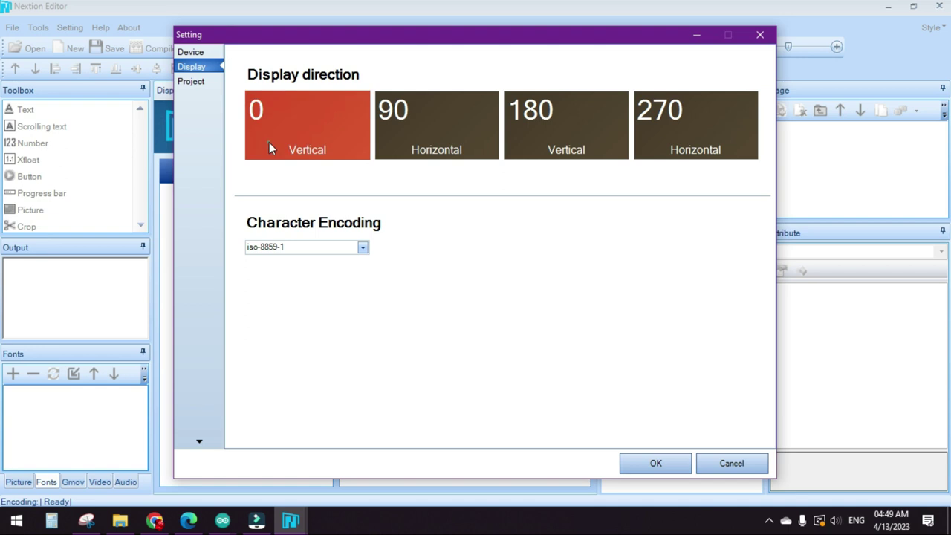
left_click(190, 82)
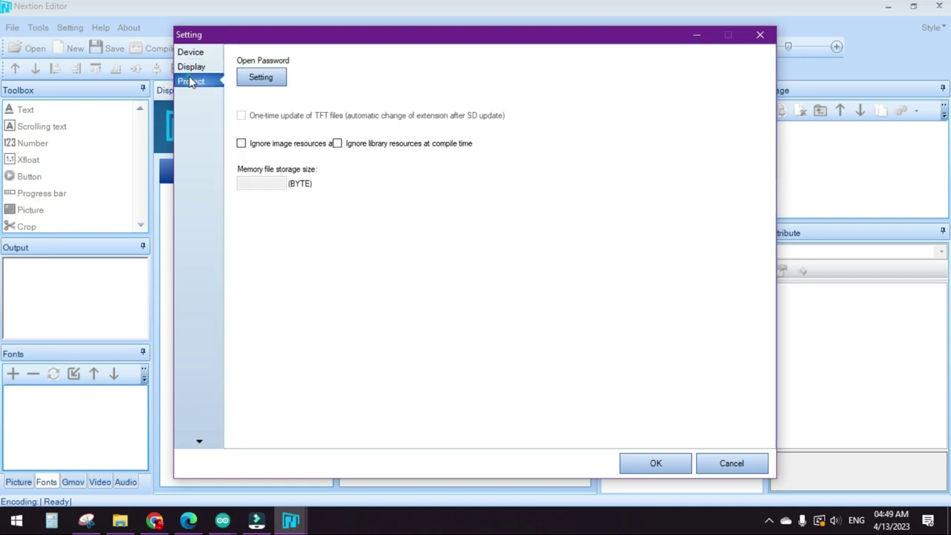
left_click(654, 470)
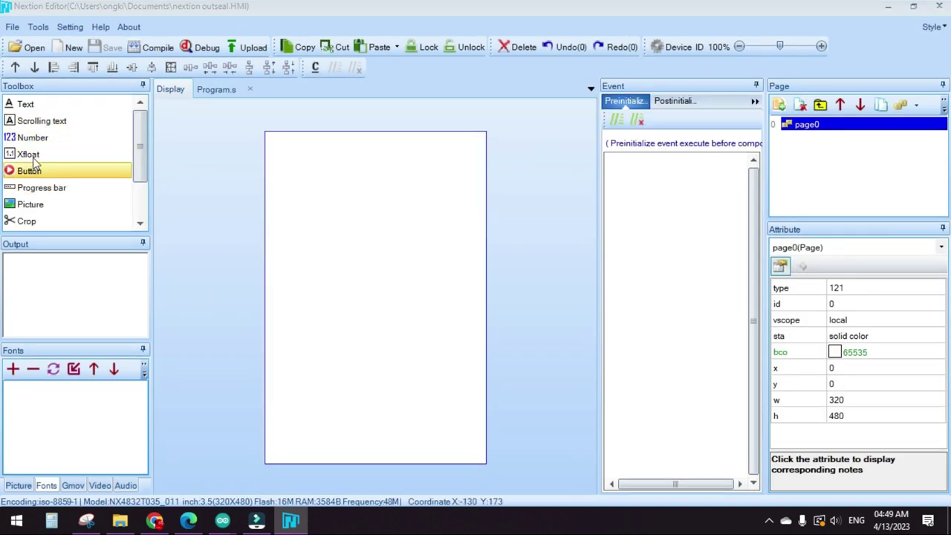
Add a button to the page and place it at about X 18, Y 23.
left_click(74, 171)
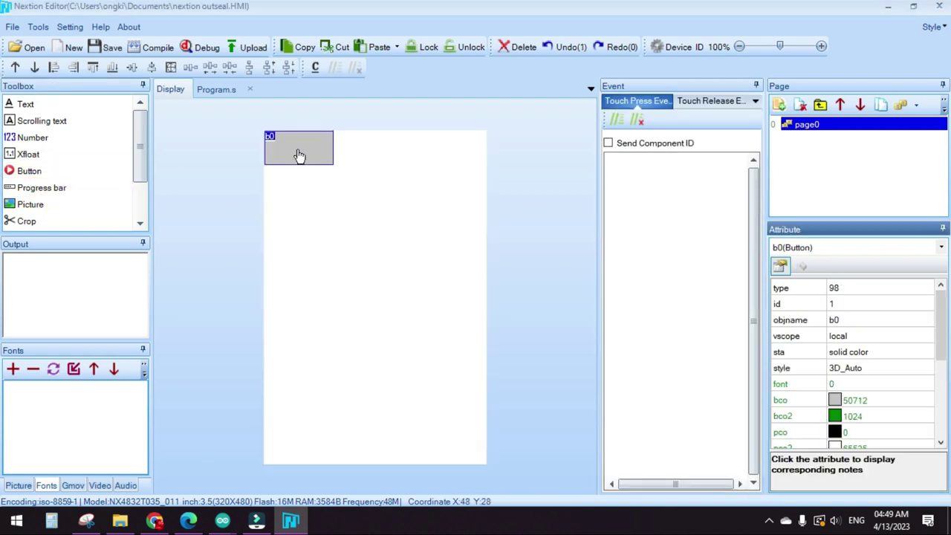
left_click_drag(298, 154, 312, 171)
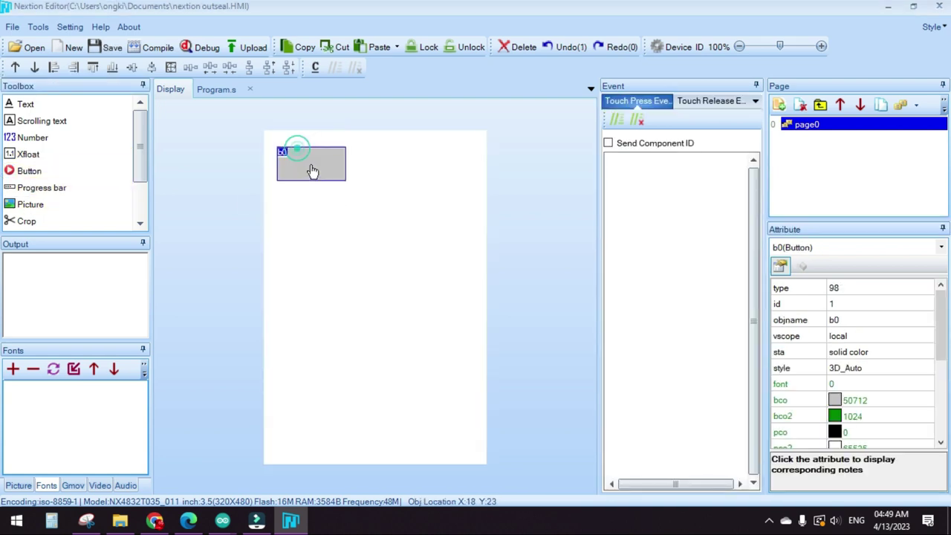
left_click(44, 187)
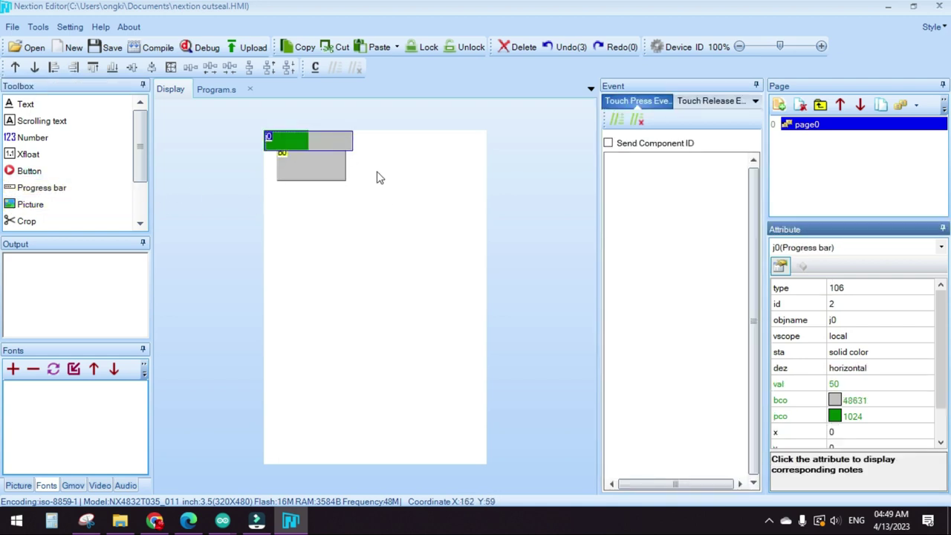
left_click(512, 49)
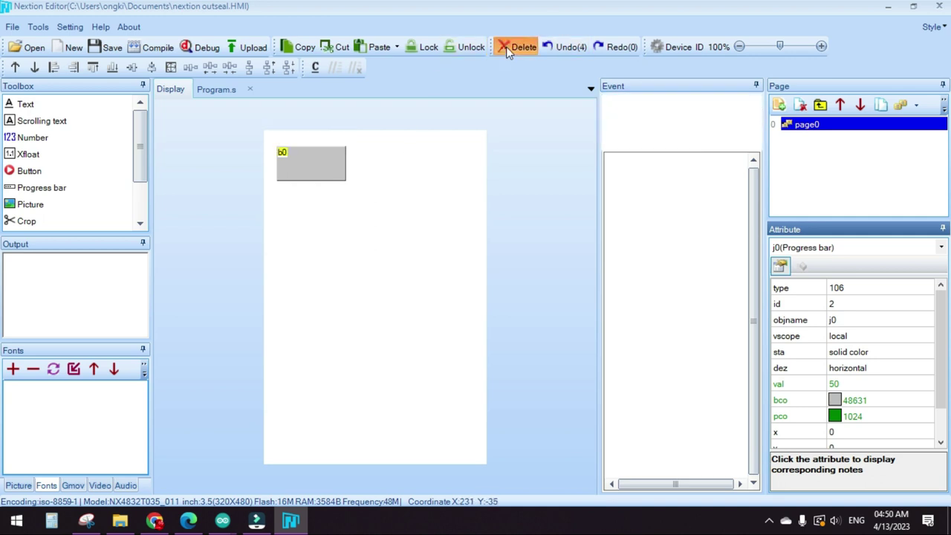
left_click(314, 160)
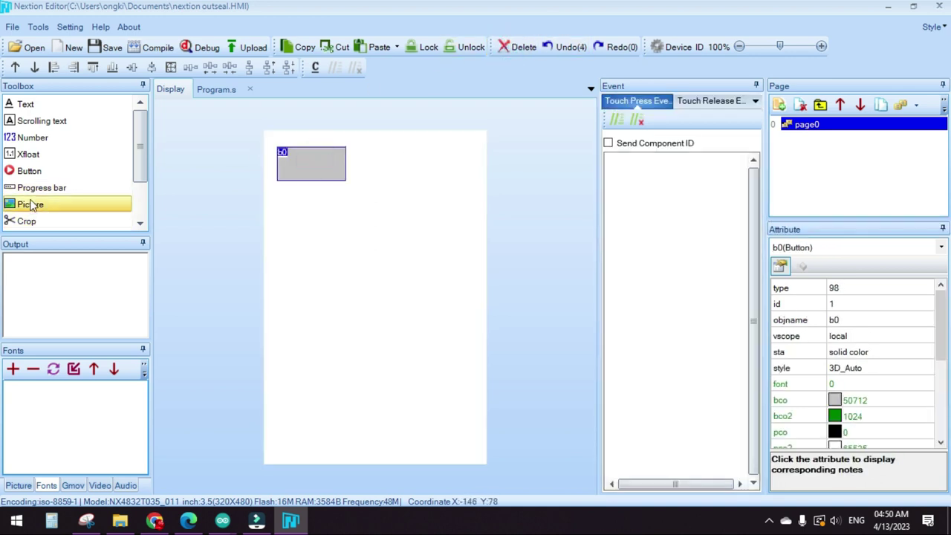
Add eight more buttons, b1 through b8, to the page.
left_click(23, 172)
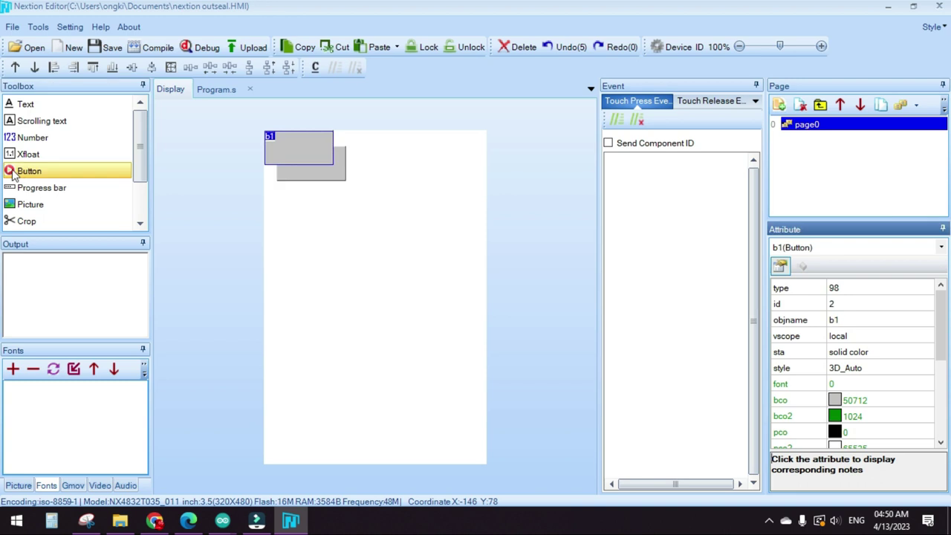
left_click(67, 175)
left_click(66, 176)
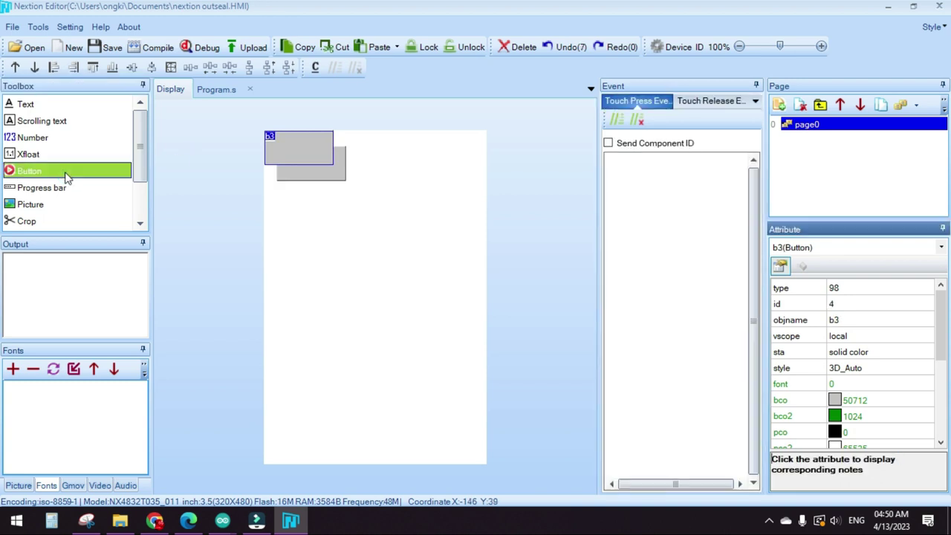
left_click(64, 176)
left_click(65, 176)
left_click(65, 176)
left_click(64, 176)
left_click(64, 173)
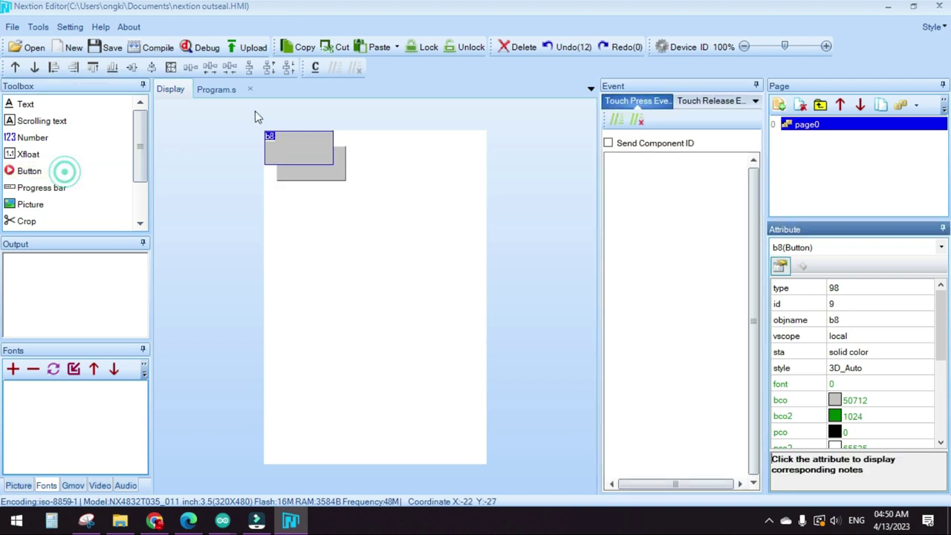
Move buttons b8, b7, b6 and b5 out of the stack into a column down the page's lower half.
left_click_drag(295, 149, 362, 295)
left_click(297, 145)
left_click_drag(297, 145, 297, 251)
left_click_drag(358, 305, 312, 452)
left_click_drag(294, 251, 308, 408)
left_click_drag(290, 151, 297, 296)
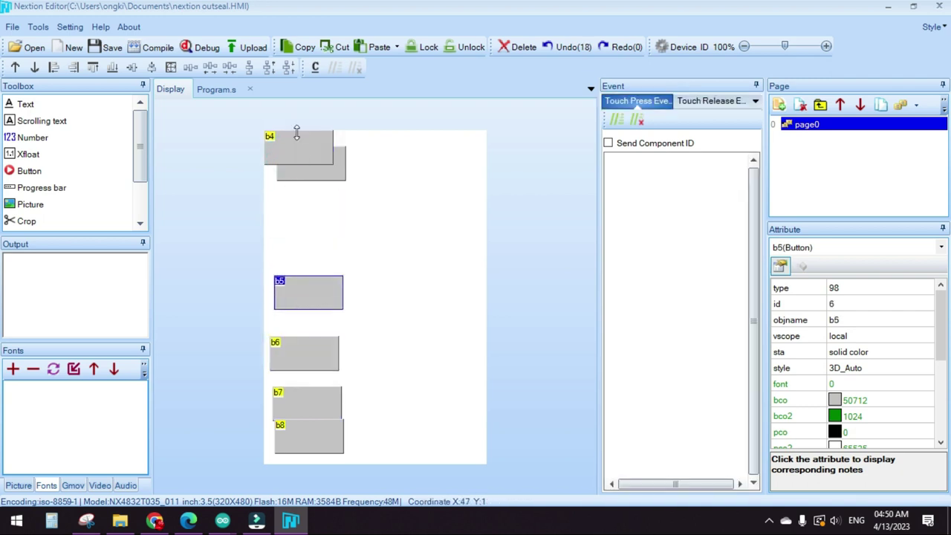
Spread buttons b4, b3 and b2 down the page's upper half, shift b1 aside and place b0 at the head of the column.
left_click_drag(296, 132, 307, 204)
left_click_drag(297, 140, 302, 180)
left_click(303, 221)
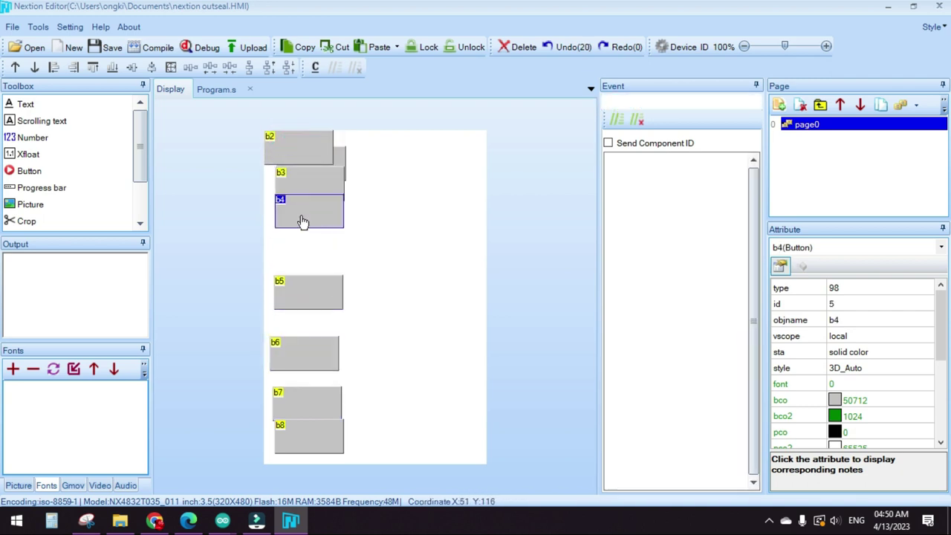
left_click_drag(302, 222, 303, 258)
left_click_drag(308, 181, 309, 210)
left_click_drag(296, 151, 307, 178)
left_click_drag(308, 178, 309, 196)
left_click_drag(306, 146, 369, 186)
left_click_drag(307, 157, 308, 146)
left_click(386, 194)
Delete the lowest button, b8, and move b7 through b1 into a single non-overlapping column below b0.
left_click(312, 436)
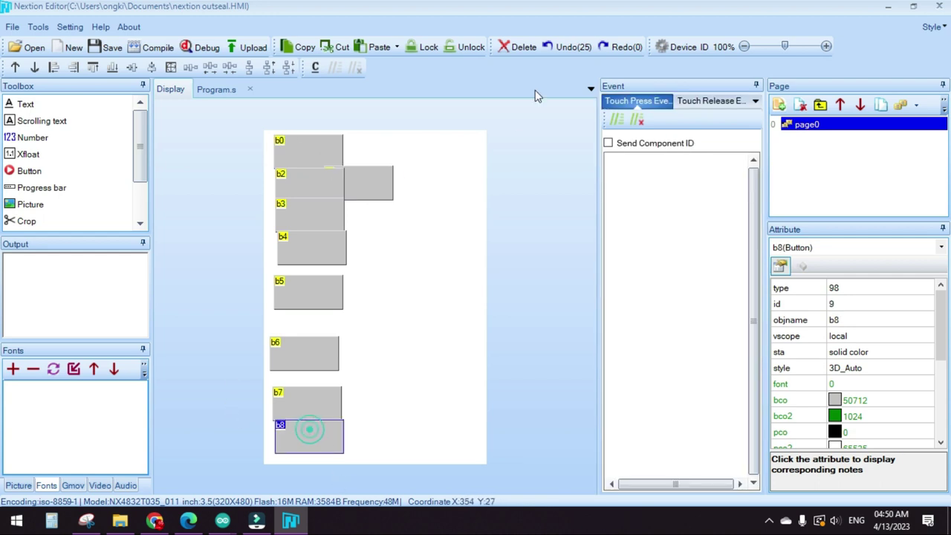
left_click(511, 50)
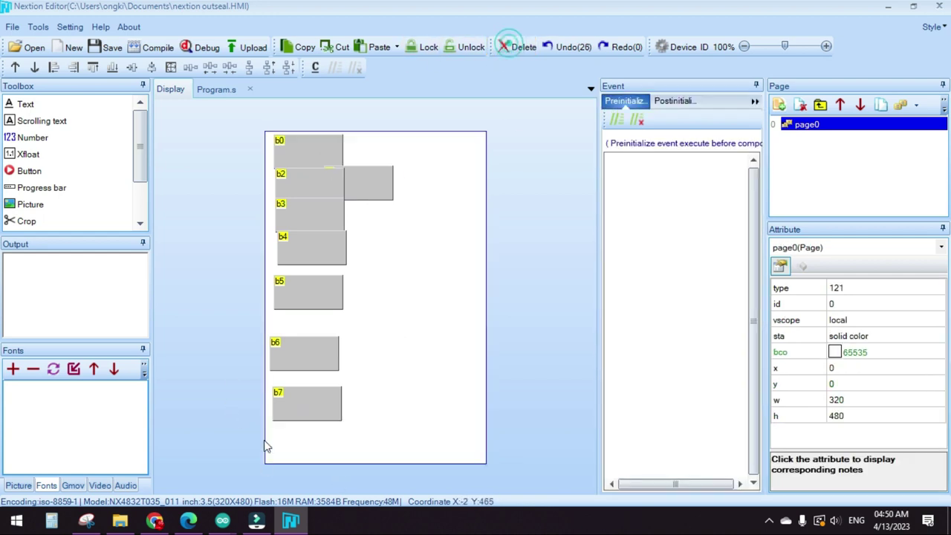
left_click_drag(314, 399, 310, 448)
left_click_drag(303, 356, 301, 416)
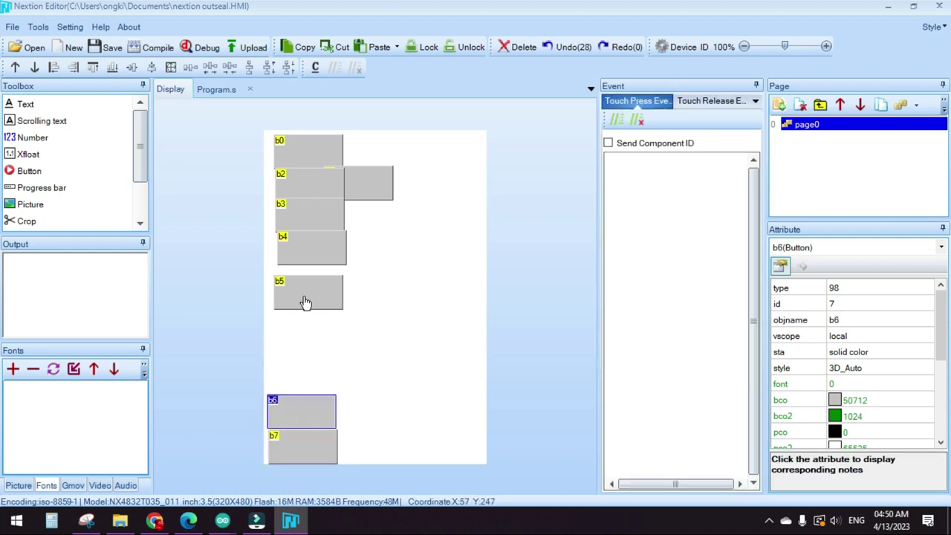
left_click_drag(303, 293, 301, 378)
left_click_drag(303, 252, 301, 295)
left_click_drag(298, 330, 299, 344)
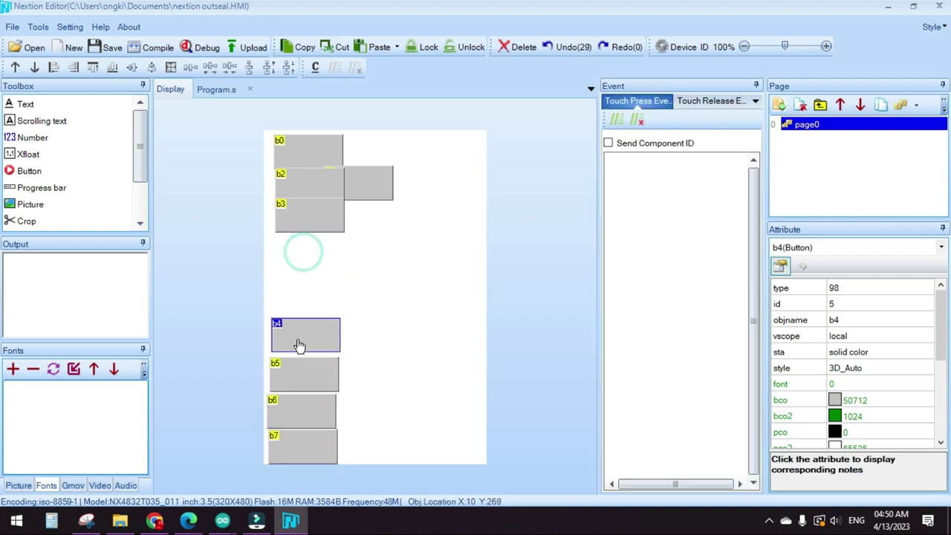
left_click_drag(300, 216, 300, 306)
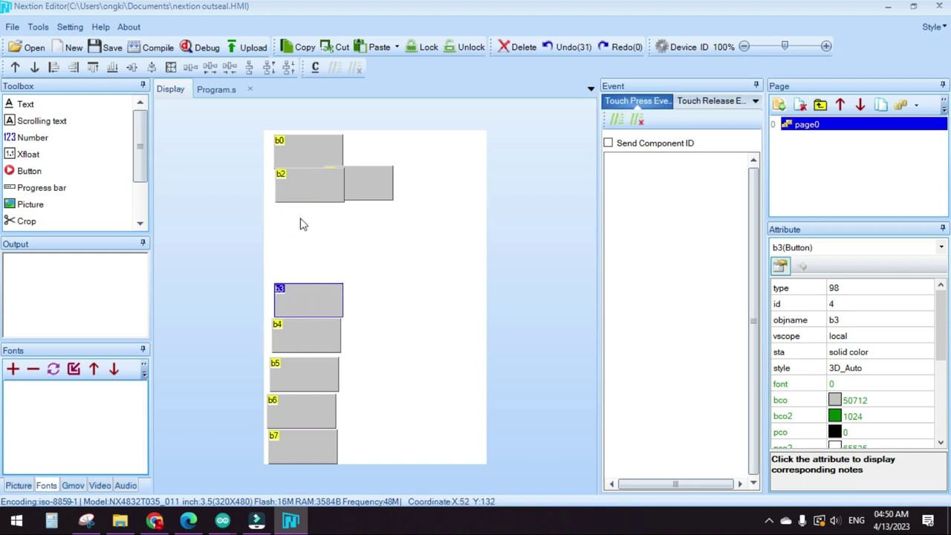
left_click_drag(308, 202, 303, 269)
left_click_drag(331, 191, 284, 208)
Select all eight buttons, b0 through b7, and align their right edges.
left_click_drag(241, 120, 386, 490)
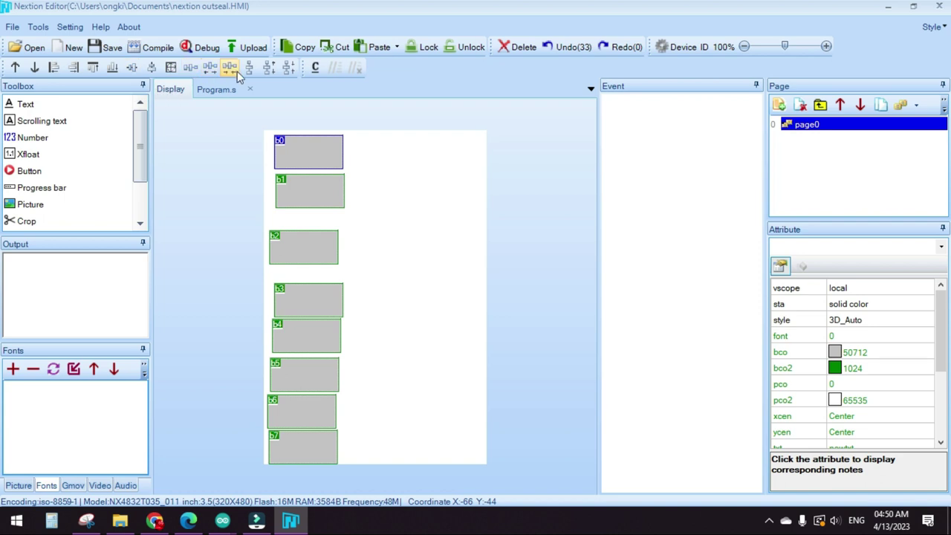
double_click(333, 12)
left_click_drag(360, 17, 441, 22)
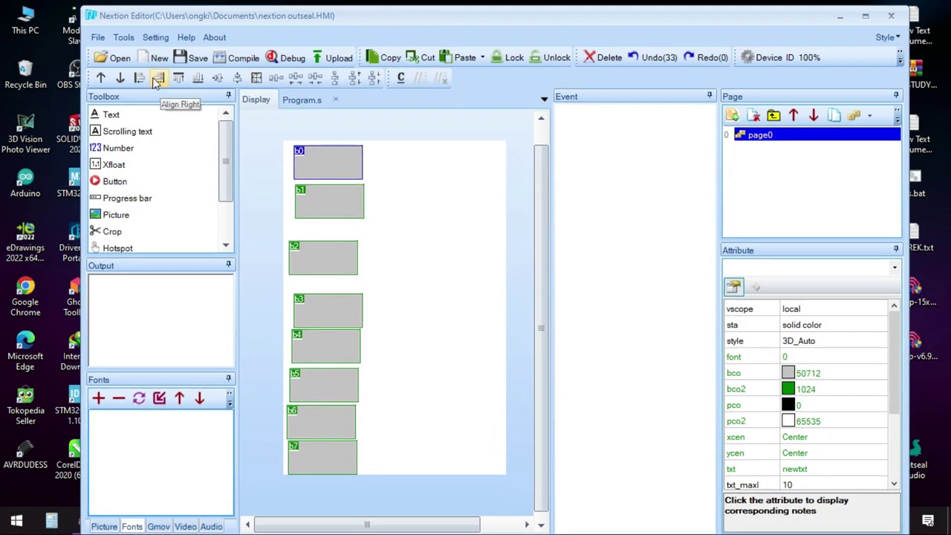
left_click(157, 78)
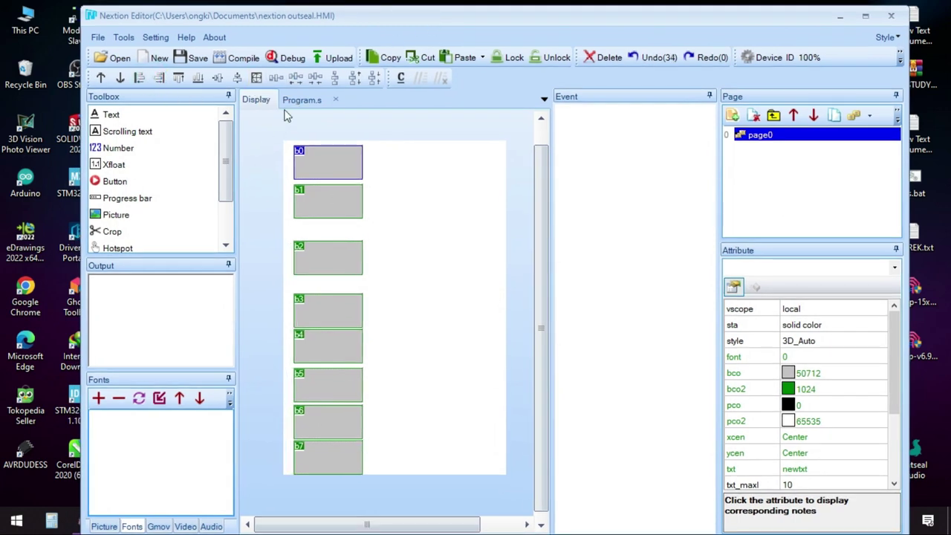
Even out and adjust the vertical spacing of the eight selected buttons so the column fits within the page height.
left_click(353, 79)
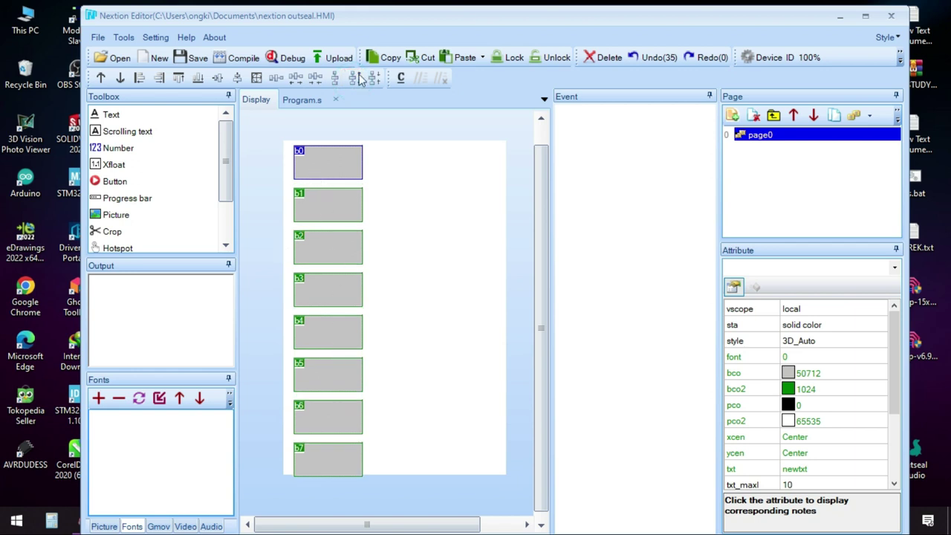
left_click(374, 78)
left_click(374, 78)
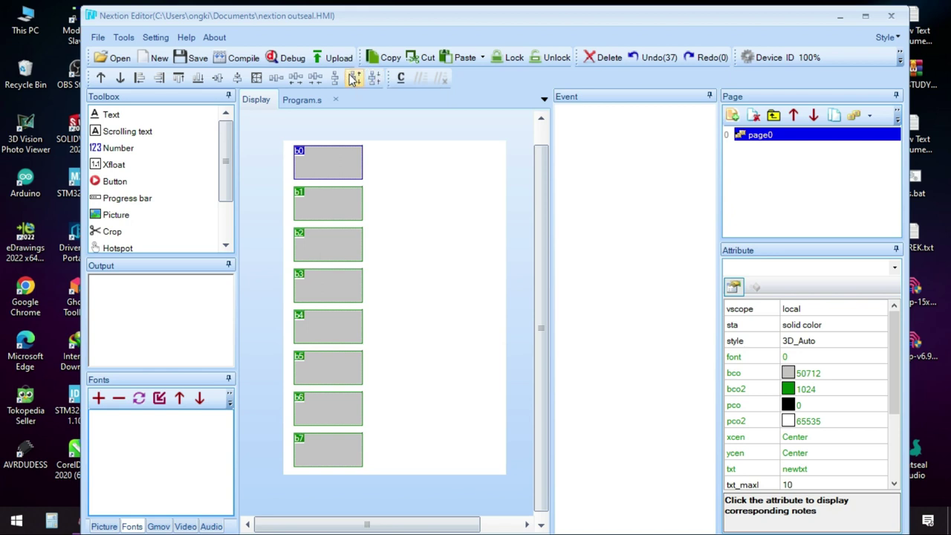
left_click(354, 78)
left_click(255, 328)
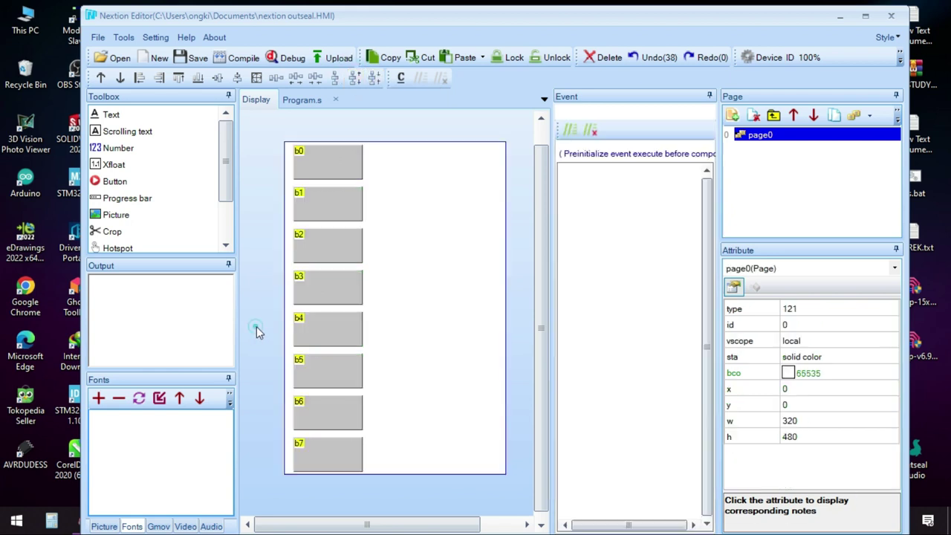
Add the font file arial16.zi from the Documents folder to the project's fonts.
left_click(321, 176)
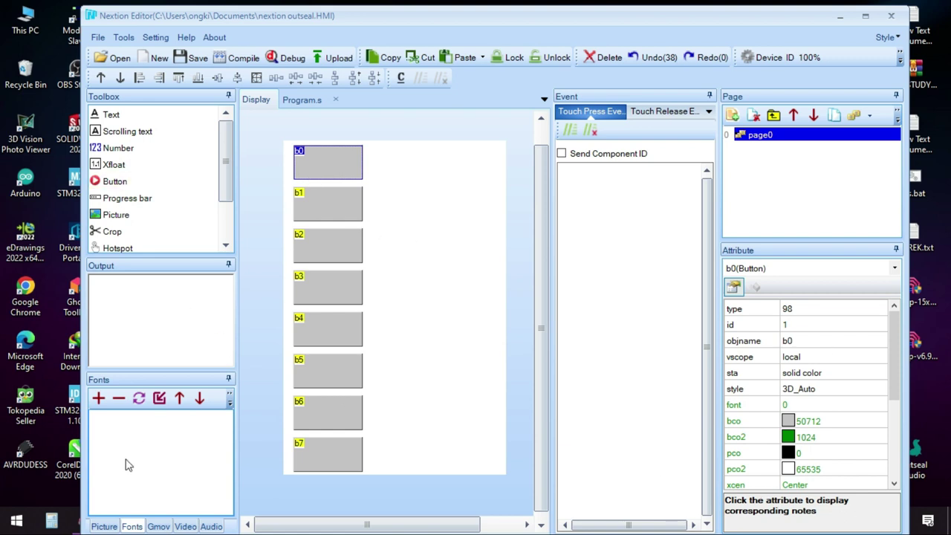
left_click(480, 196)
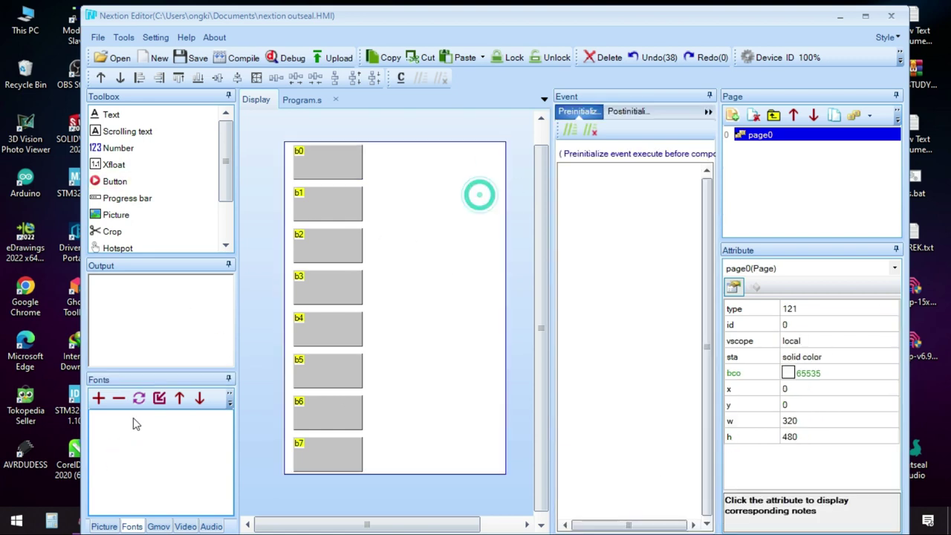
left_click(98, 398)
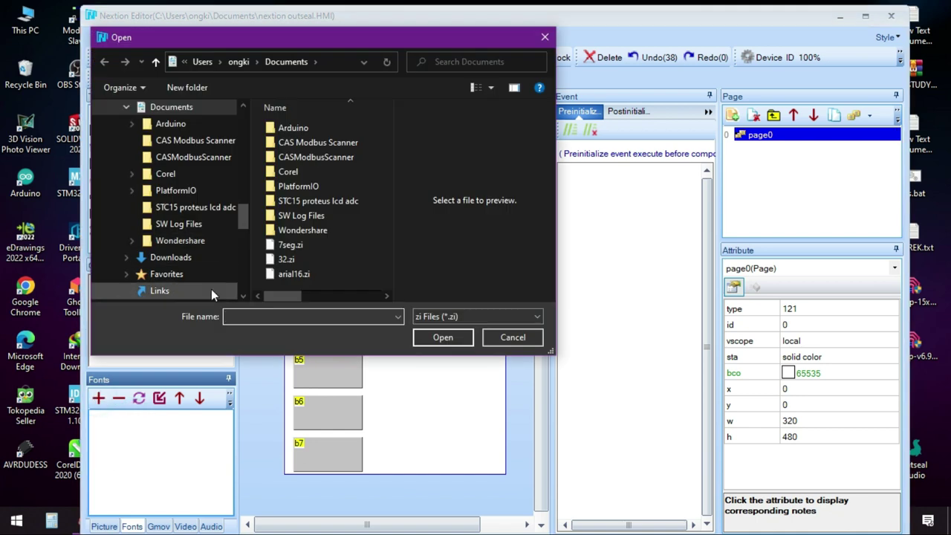
left_click(293, 273)
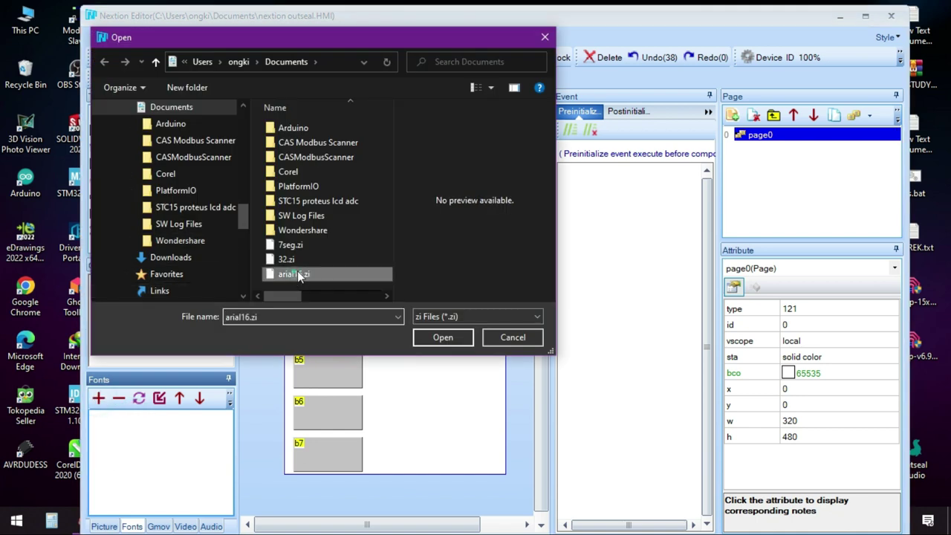
left_click(433, 338)
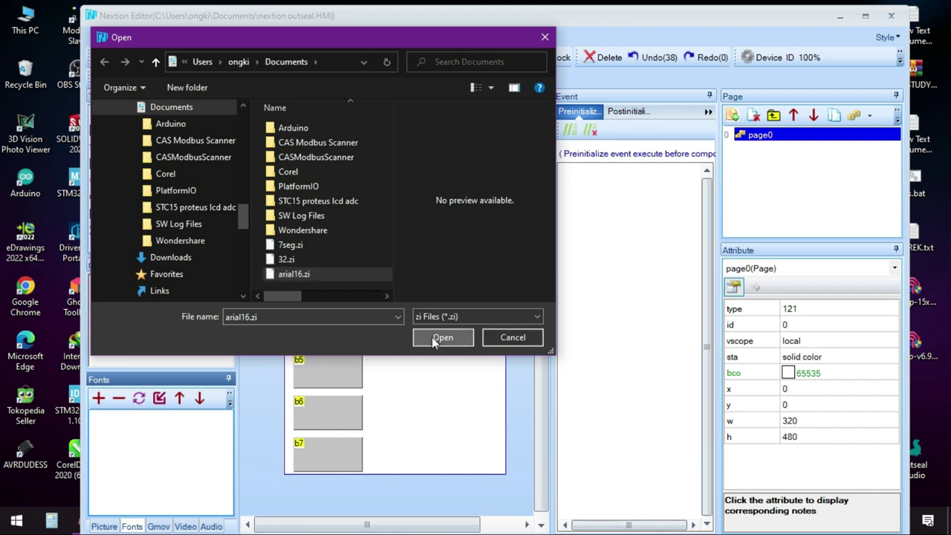
left_click(113, 422)
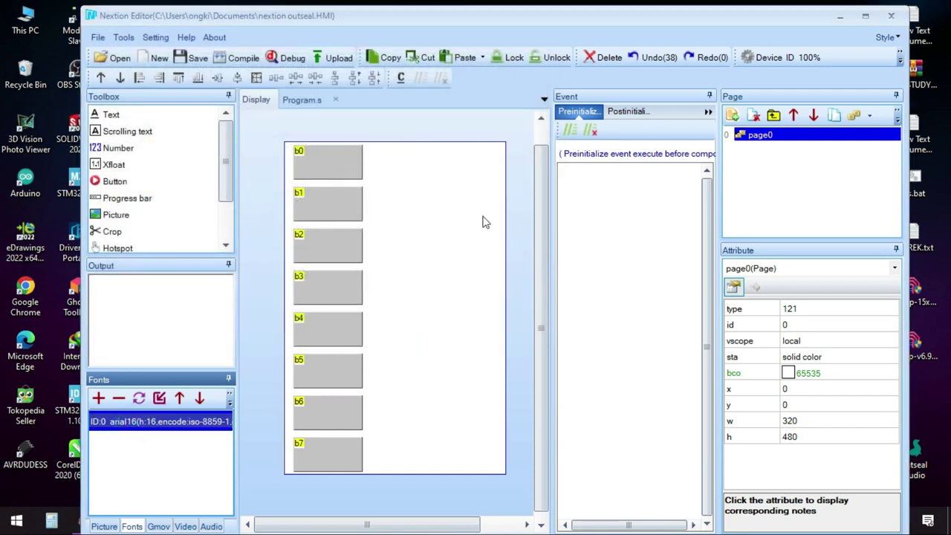
Select each button from b0 through b7 in turn to refresh its caption with the added font.
left_click(343, 170)
left_click(342, 202)
left_click(332, 246)
left_click(327, 287)
left_click(324, 329)
left_click(324, 369)
left_click(325, 411)
left_click(321, 448)
left_click(385, 201)
Set the txt attribute of button b0 to R1.
left_click(354, 171)
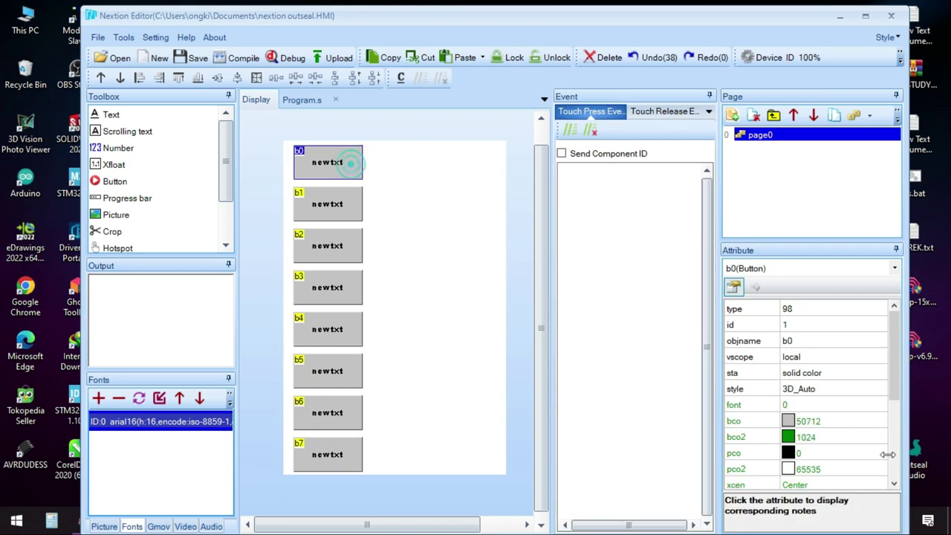
scroll(816, 382, "down", 3)
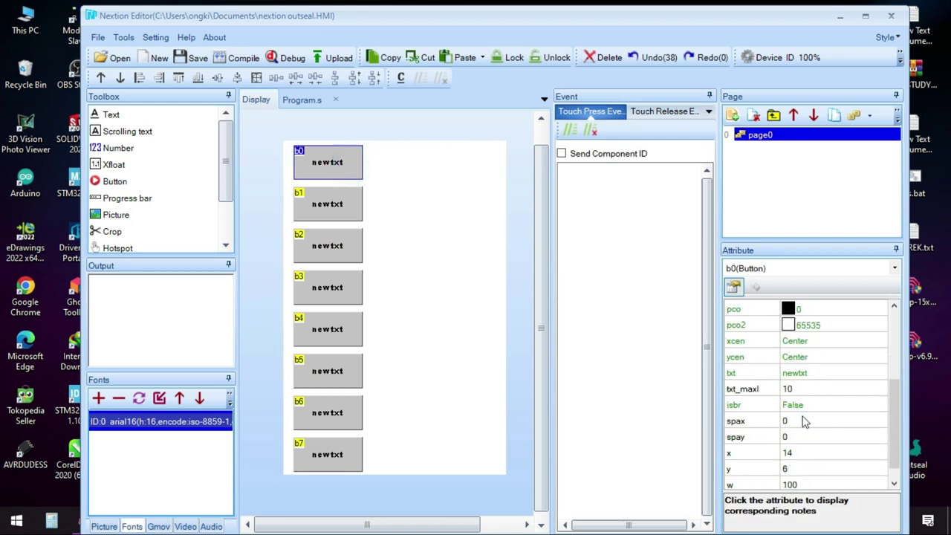
left_click(800, 373)
type("R")
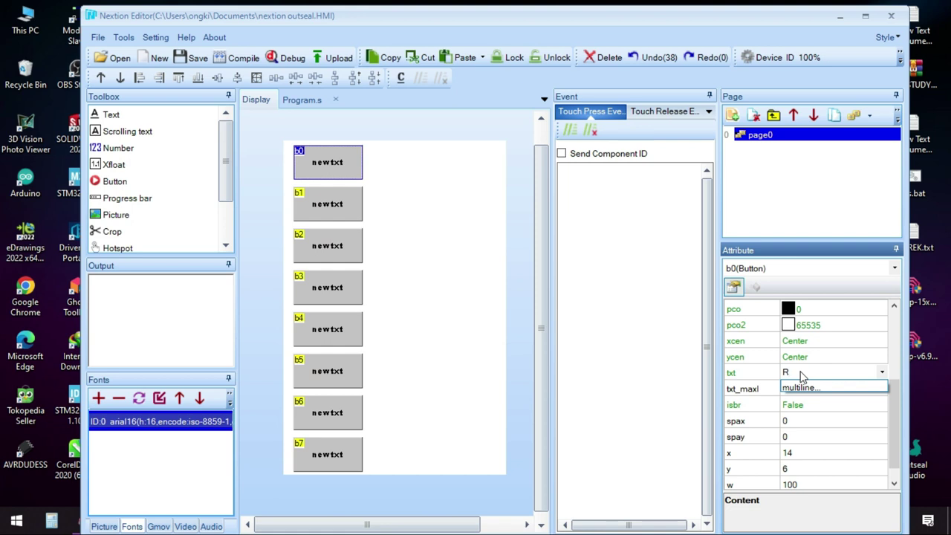
type("1")
key("Return")
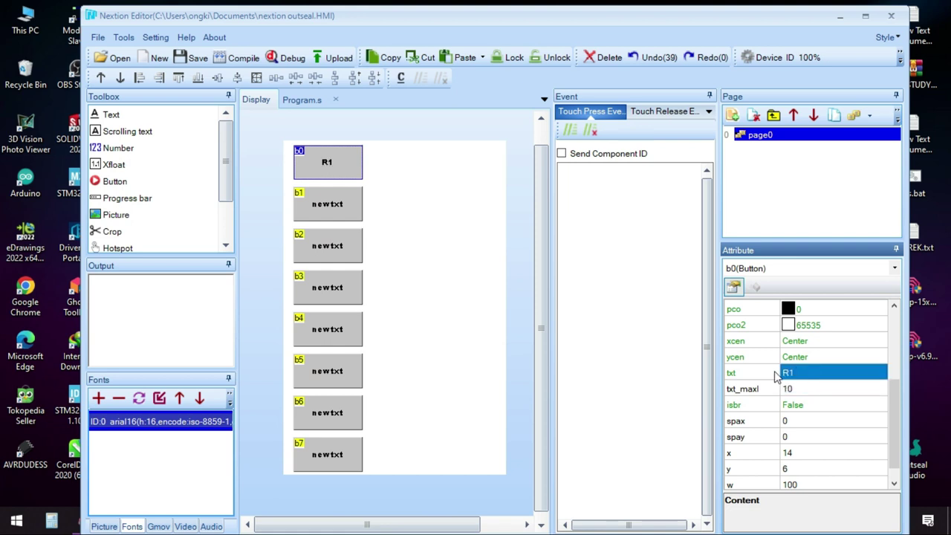
Set the caption text of button b1 to R2 and of button b2 to R3.
left_click(314, 222)
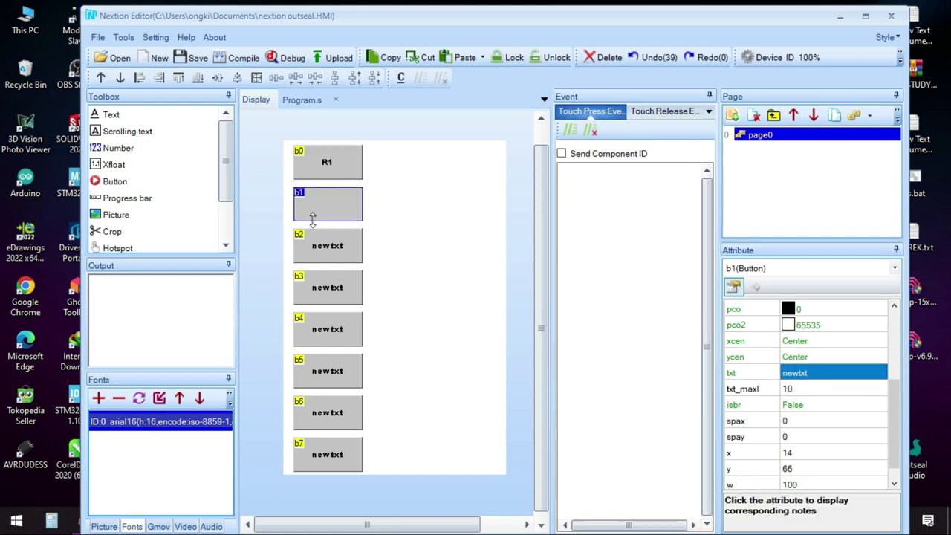
left_click(834, 372)
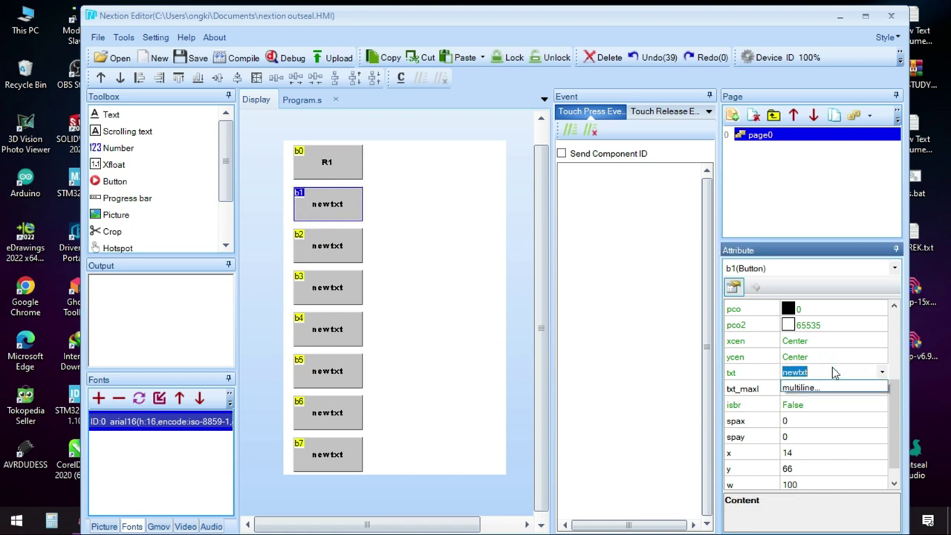
type("R2")
key("Return")
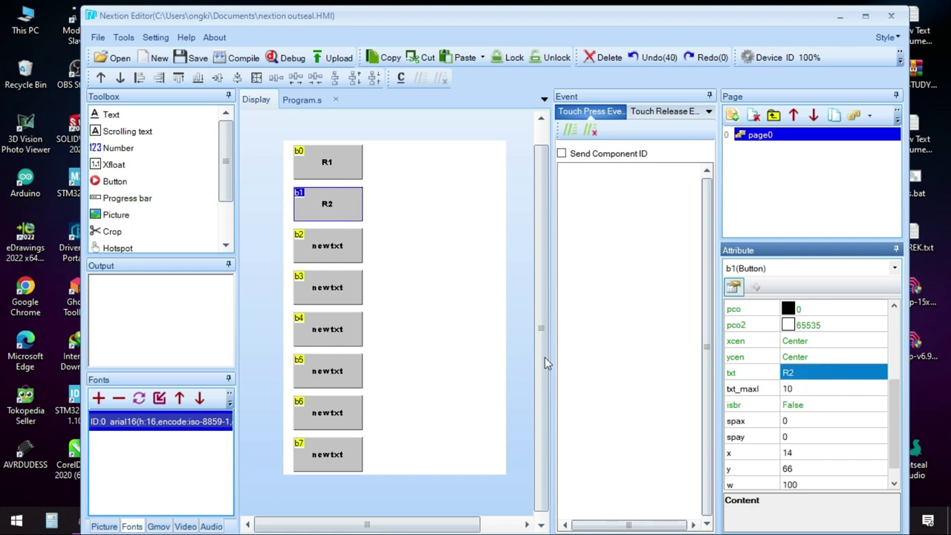
left_click(342, 266)
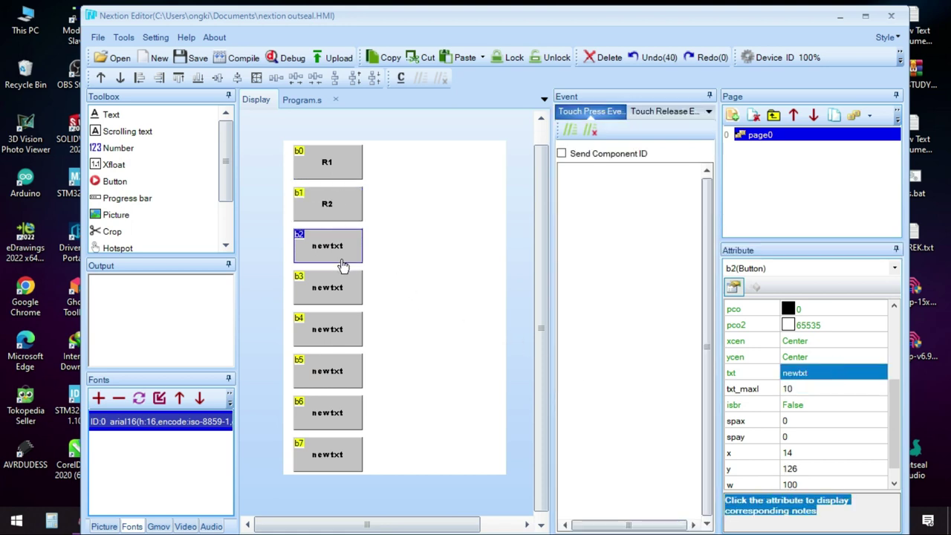
left_click(822, 373)
type("R")
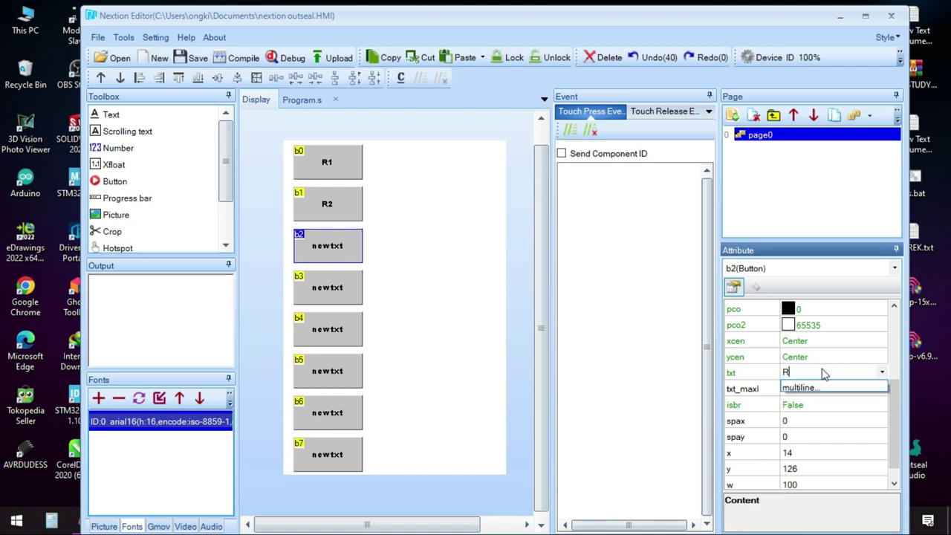
type("3")
key("Return")
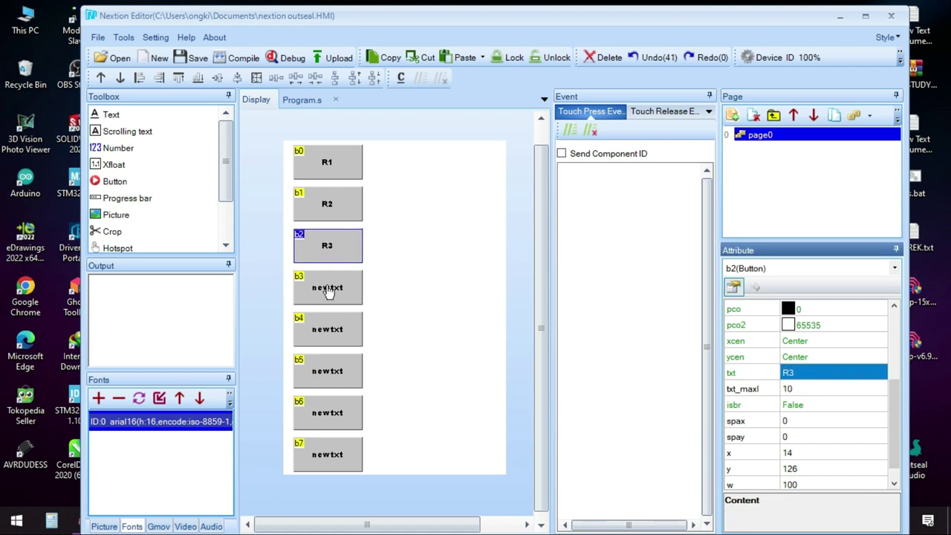
Set the caption text of button b3 to R4 and of button b4 to R5.
left_click(330, 292)
type("R4")
key("Return")
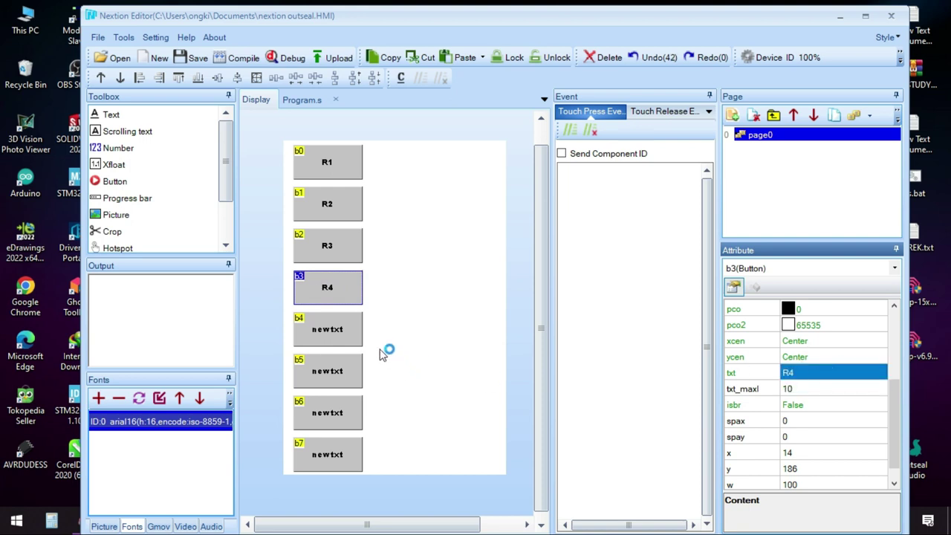
left_click(355, 343)
left_click(810, 371)
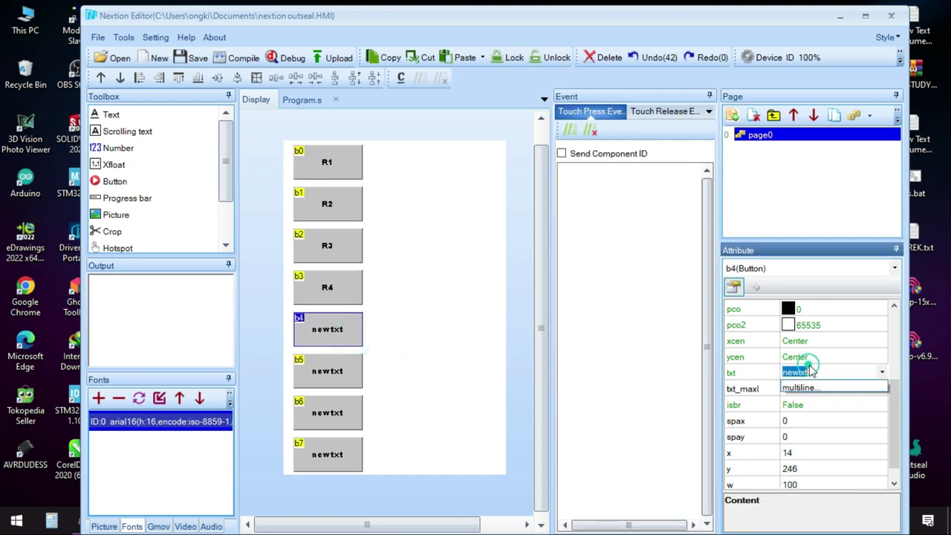
type("R5")
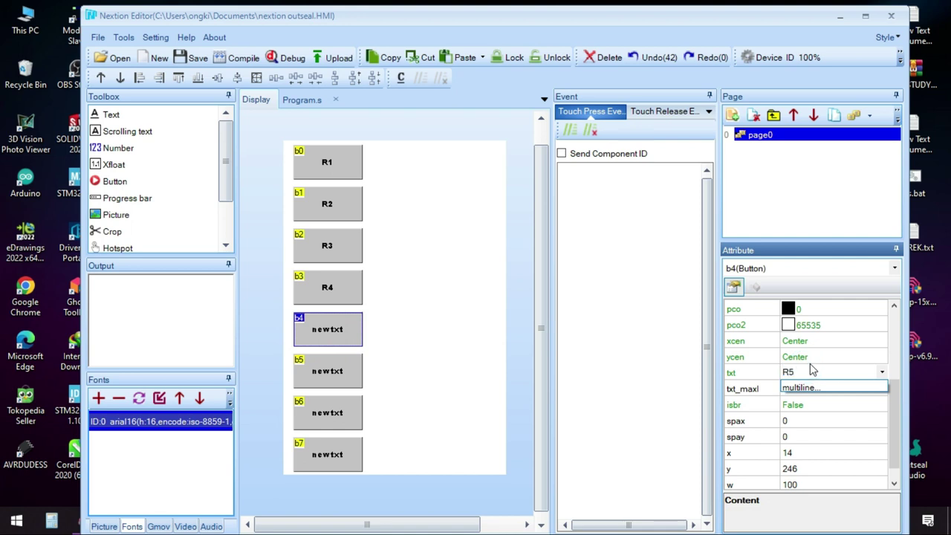
key("Return")
Set the caption text of button b5 to R6 and of button b6 to R7.
left_click(315, 359)
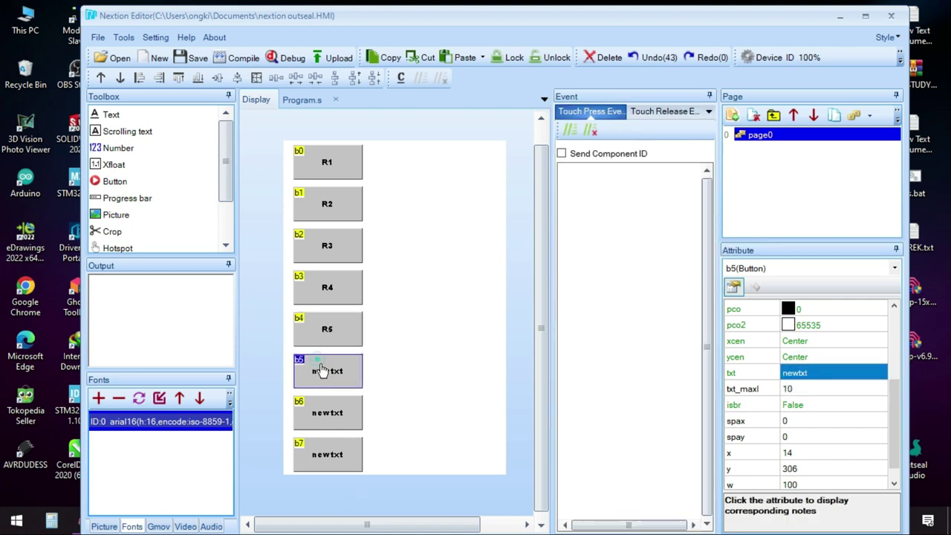
left_click(796, 373)
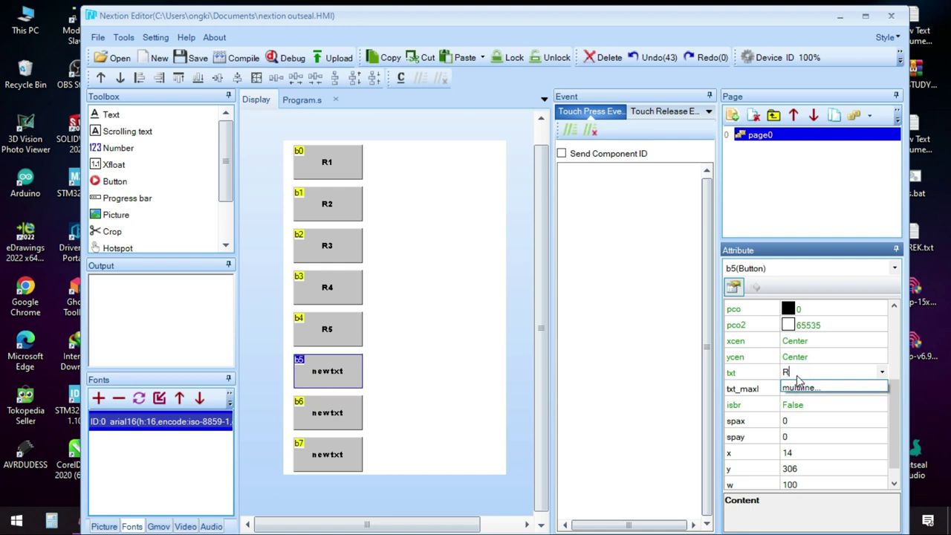
type("R6")
key("Return")
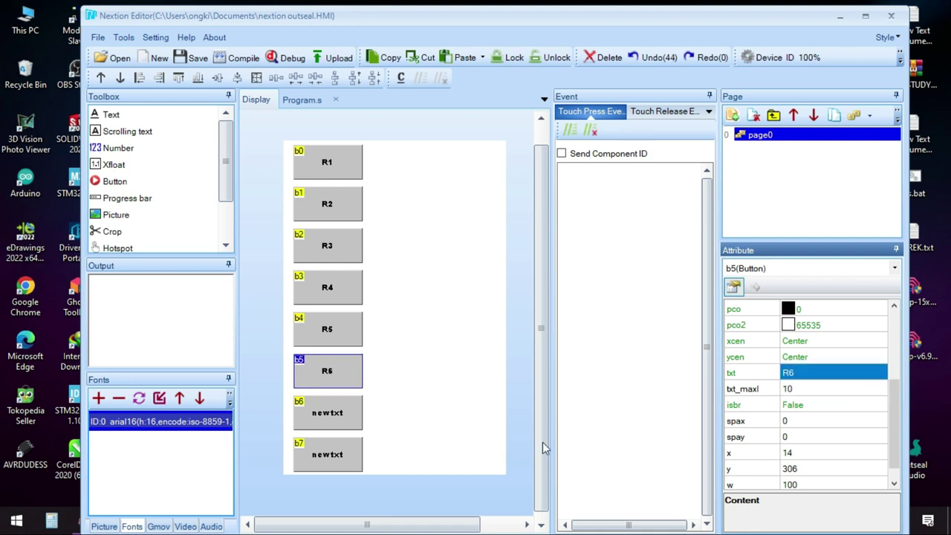
left_click(338, 424)
left_click(795, 374)
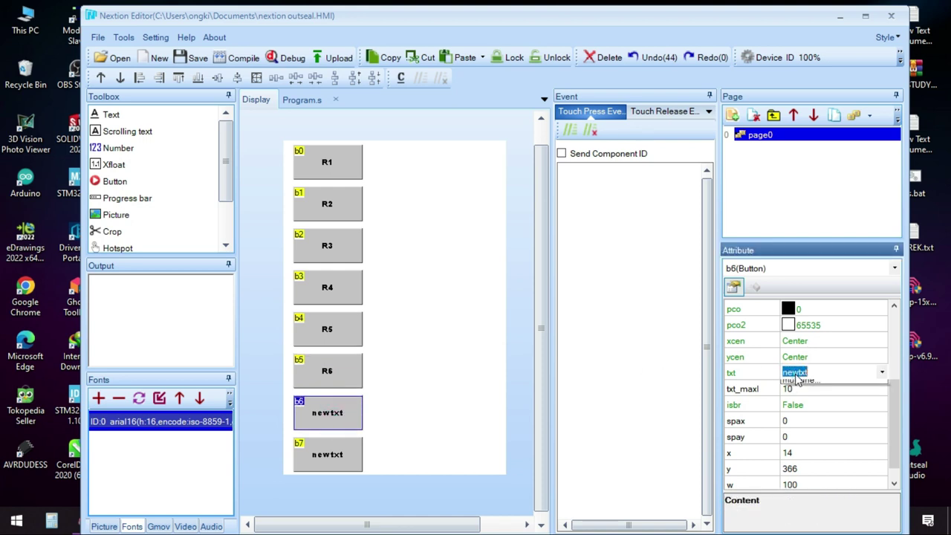
type("R7")
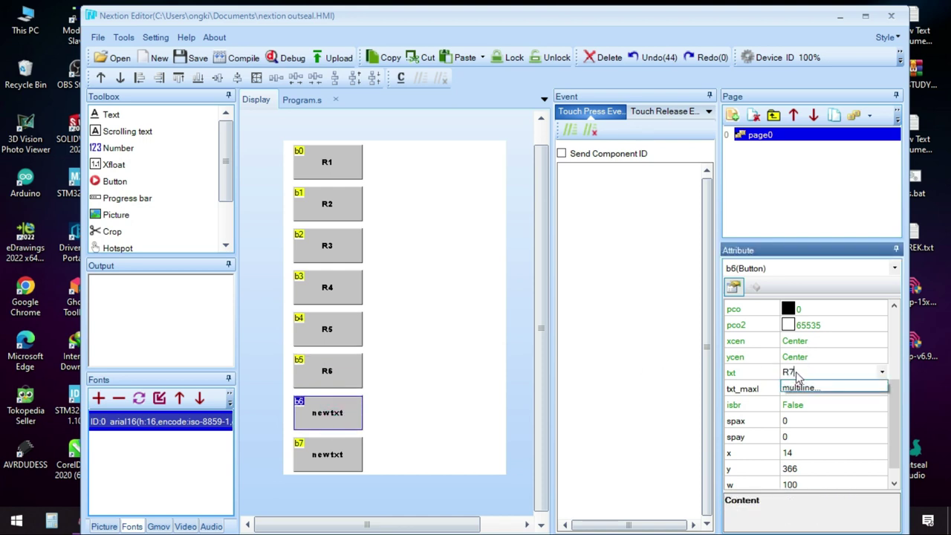
key("Return")
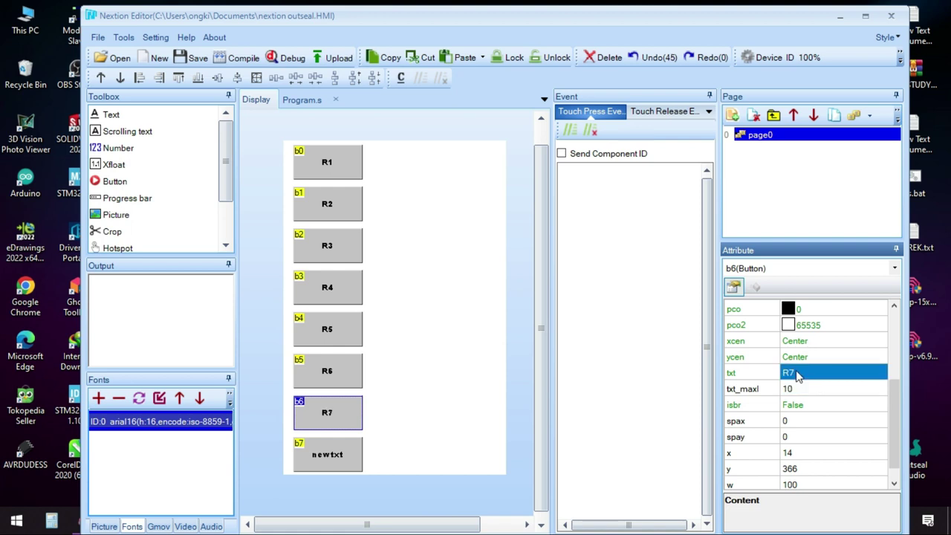
Set the caption text of the last button, b7, to R8.
left_click(345, 467)
left_click(817, 374)
type("R8")
key("Return")
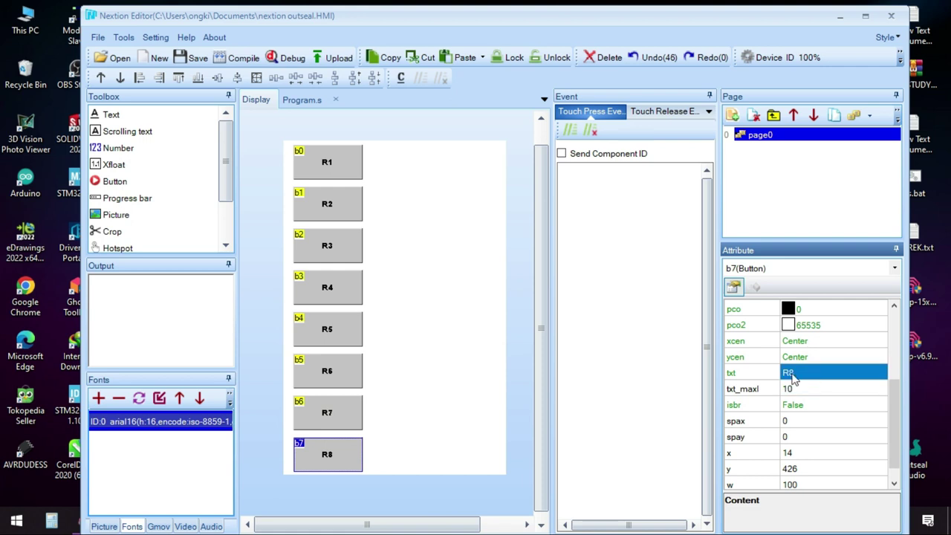
left_click(462, 276)
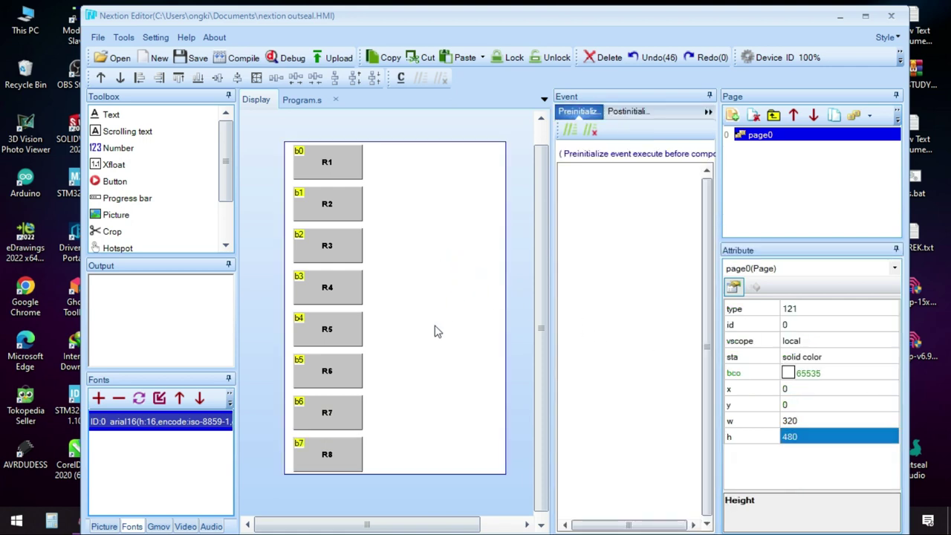
Select all eight buttons together and move the column sideways to the middle of the page.
left_click_drag(274, 117, 401, 512)
left_click_drag(361, 458, 414, 457)
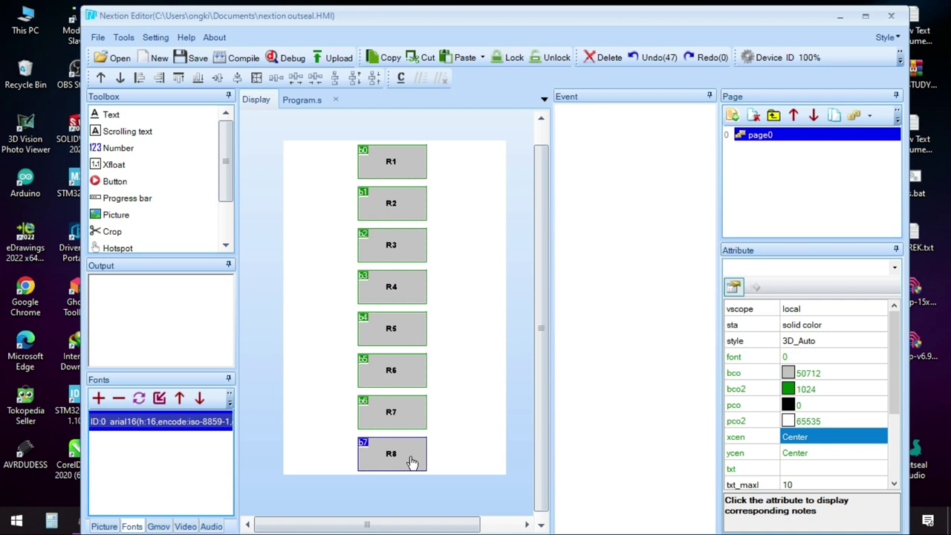
left_click(475, 343)
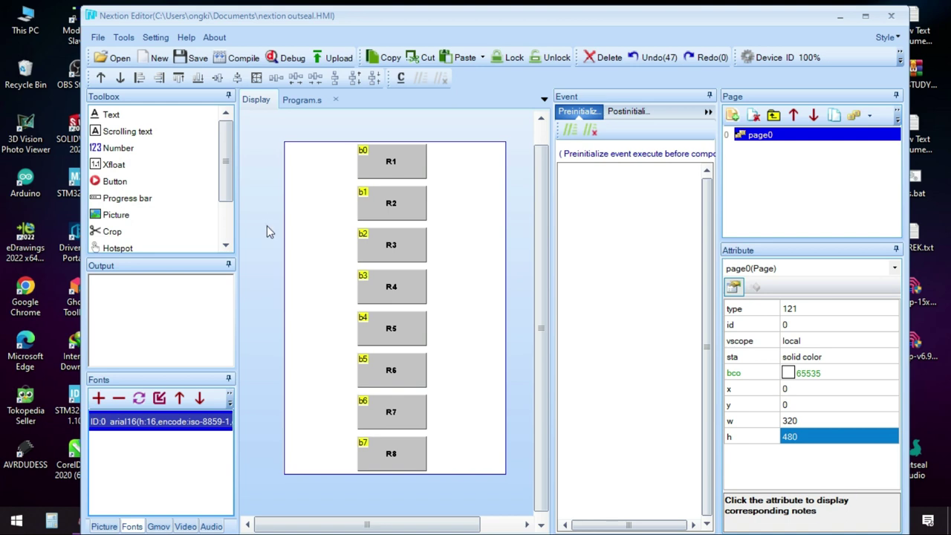
Program the Touch Release Event of button b0 with the line print "B,0,0\r".
left_click(392, 161)
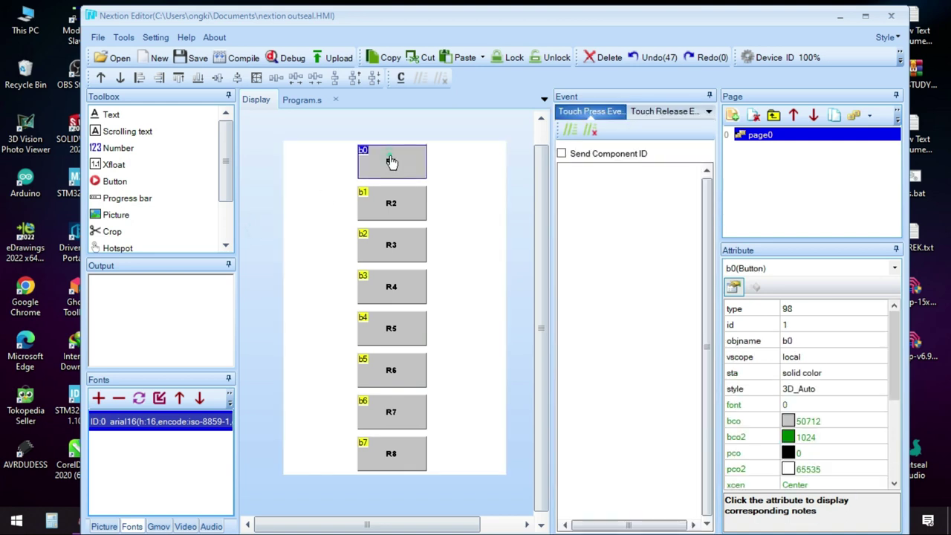
left_click(606, 192)
left_click(666, 113)
left_click(591, 111)
left_click(644, 110)
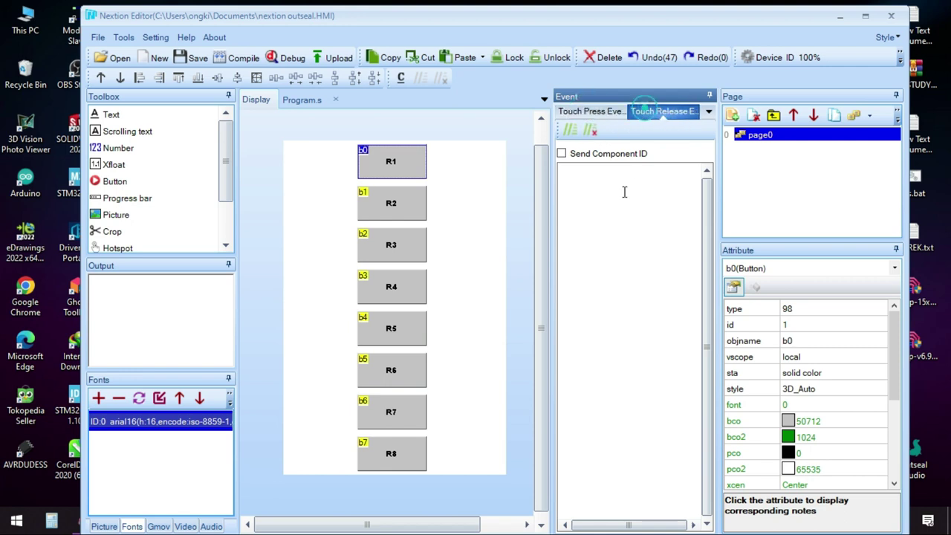
left_click(628, 195)
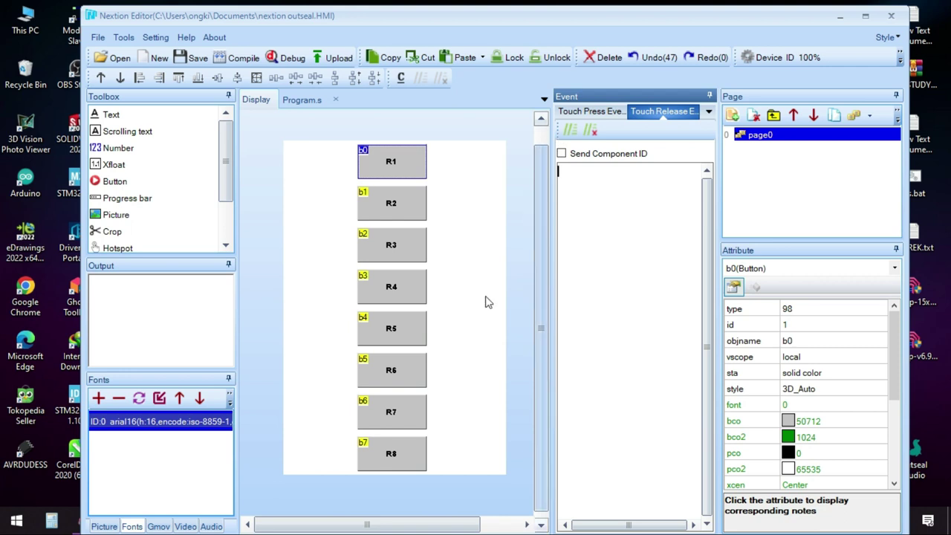
left_click(609, 199)
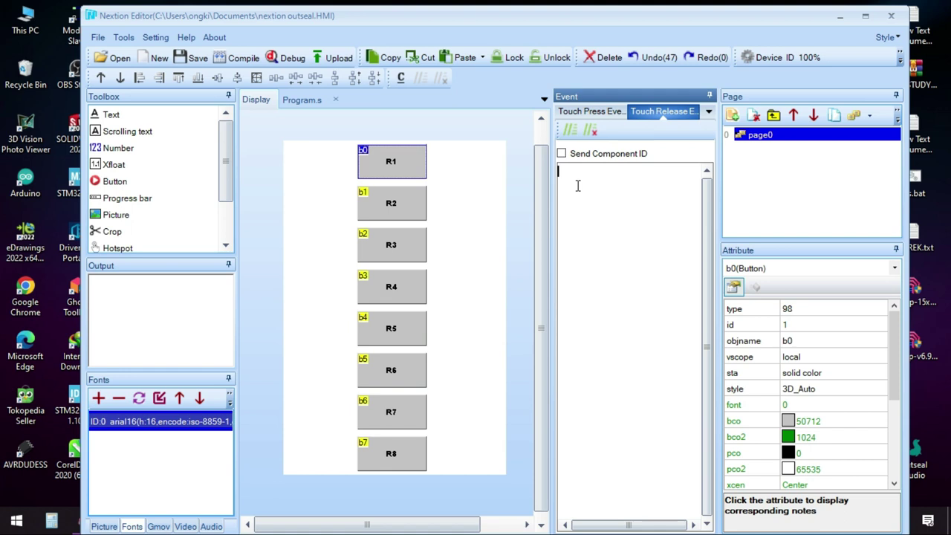
type("B")
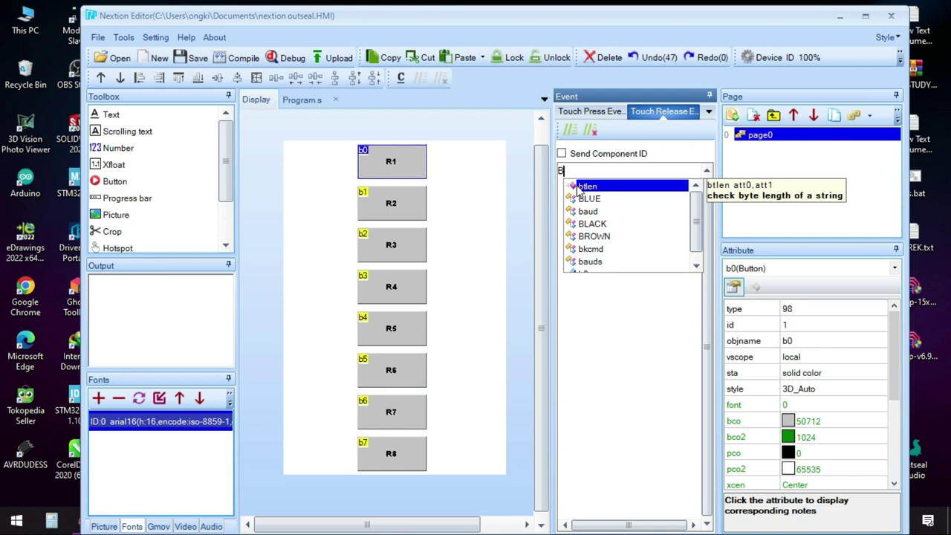
key("BackSpace")
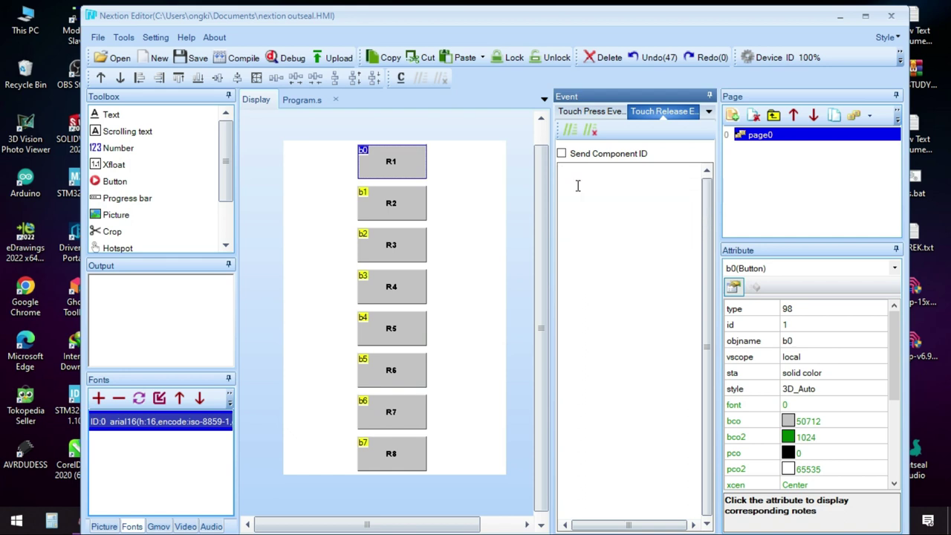
type("prin")
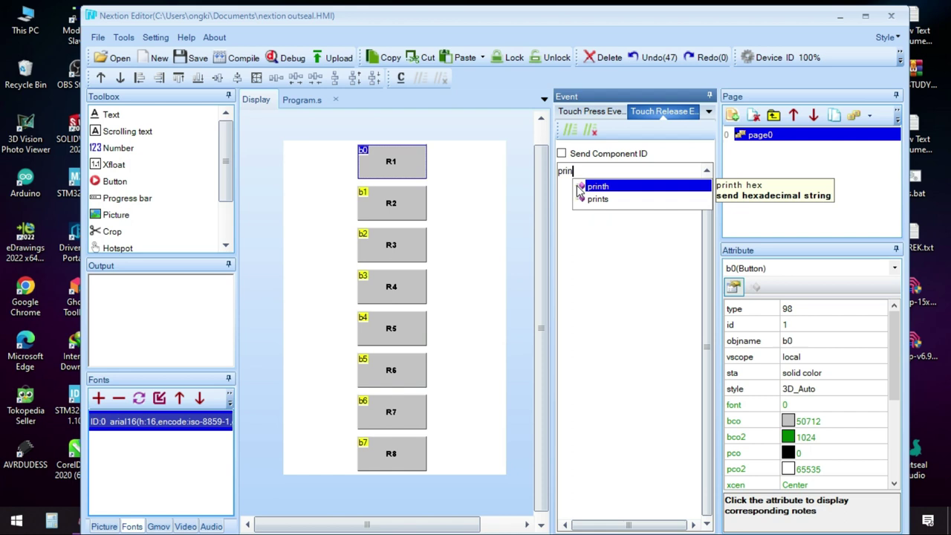
type("t")
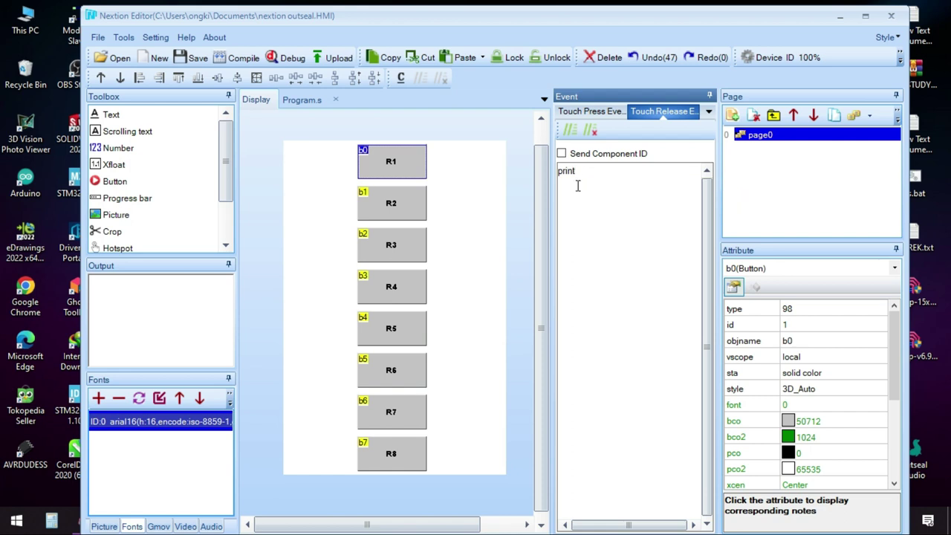
type(" \"B.0")
key("BackSpace")
type("0,0\\r\"")
left_click_drag(621, 172, 534, 175)
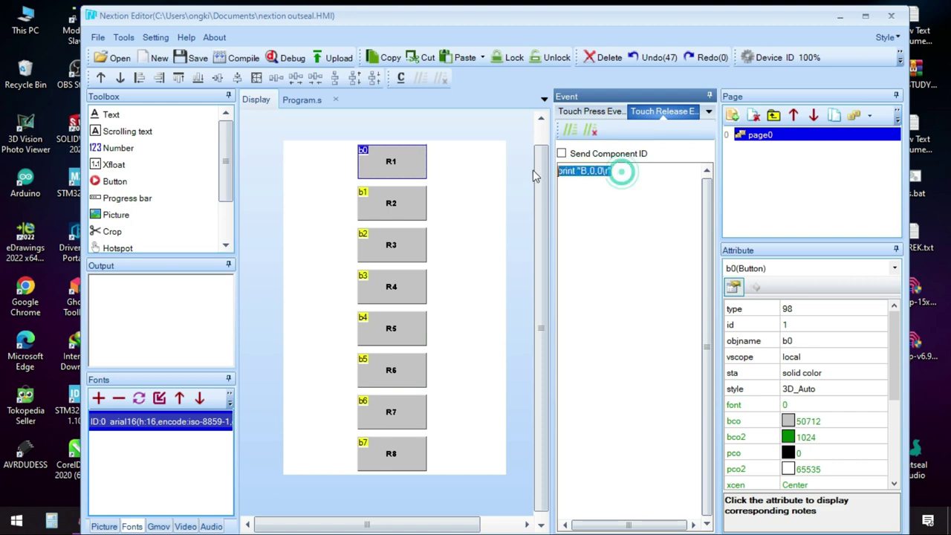
left_click(658, 238)
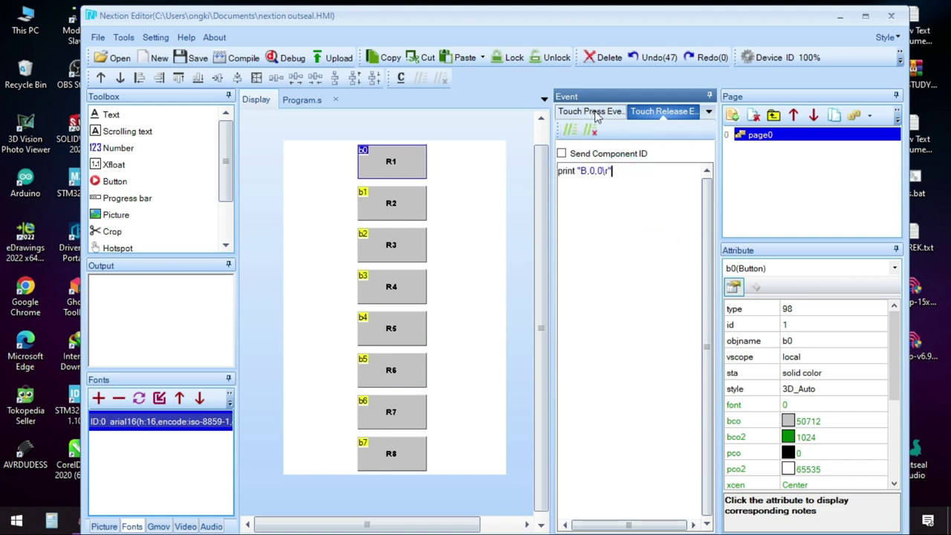
left_click(617, 171)
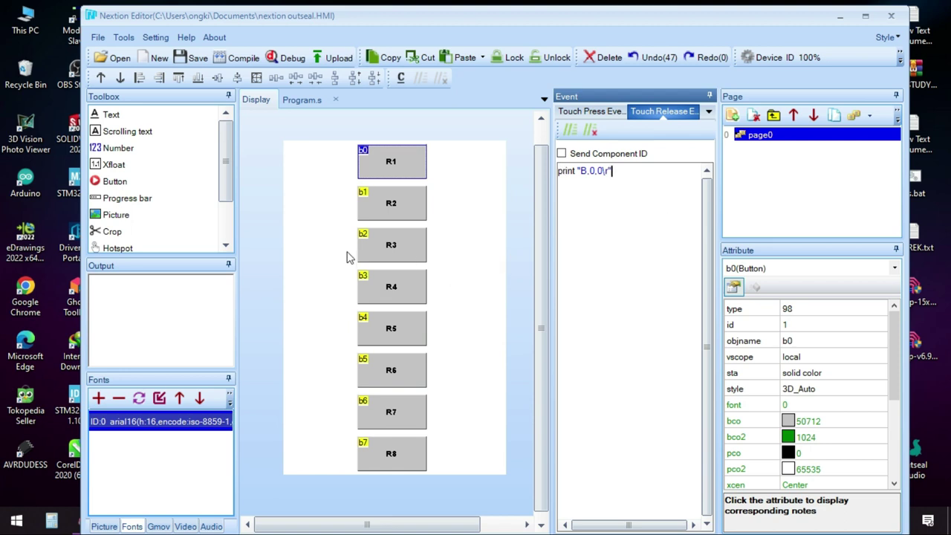
Shift the column of eight buttons towards the page's left edge and place a pasted copy of the column beside it.
left_click_drag(329, 130, 438, 457)
left_click_drag(442, 492, 442, 490)
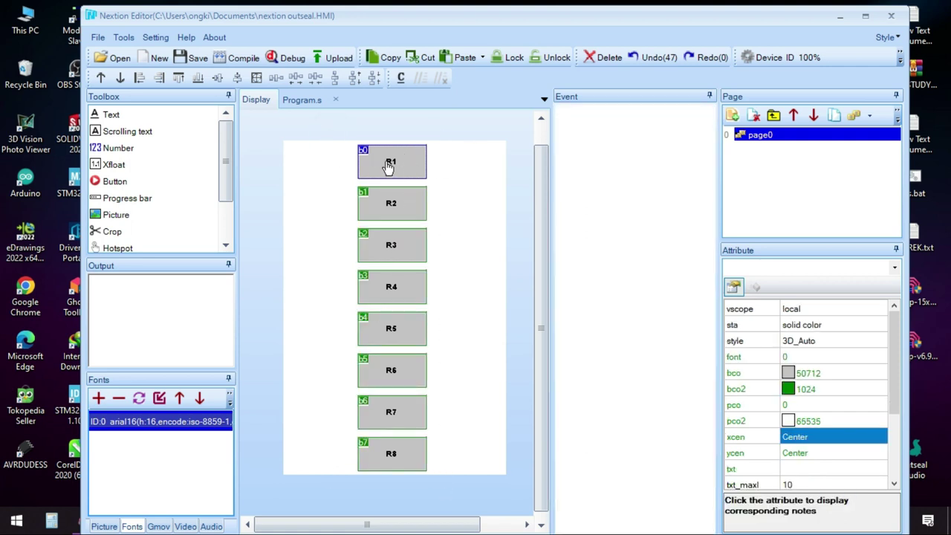
left_click_drag(397, 161, 348, 167)
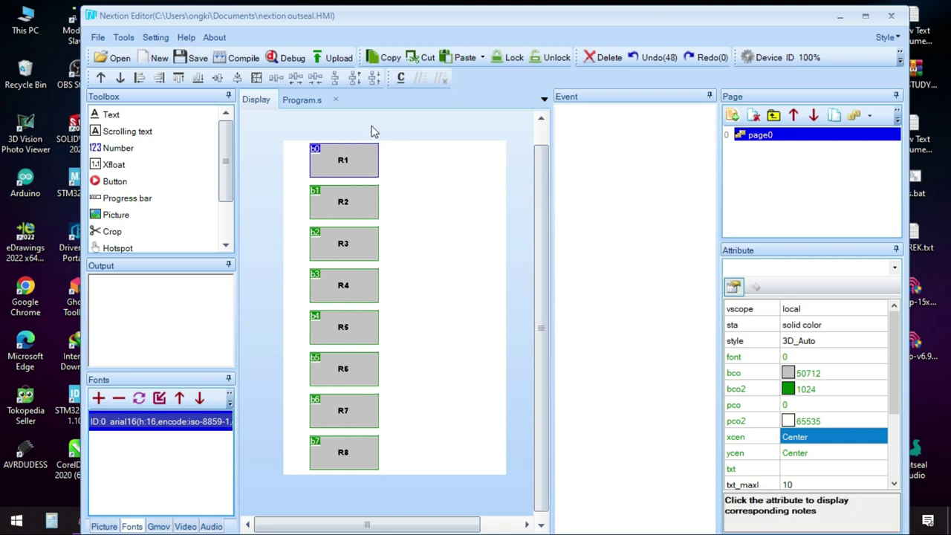
key("ctrl+v")
left_click_drag(324, 159, 420, 161)
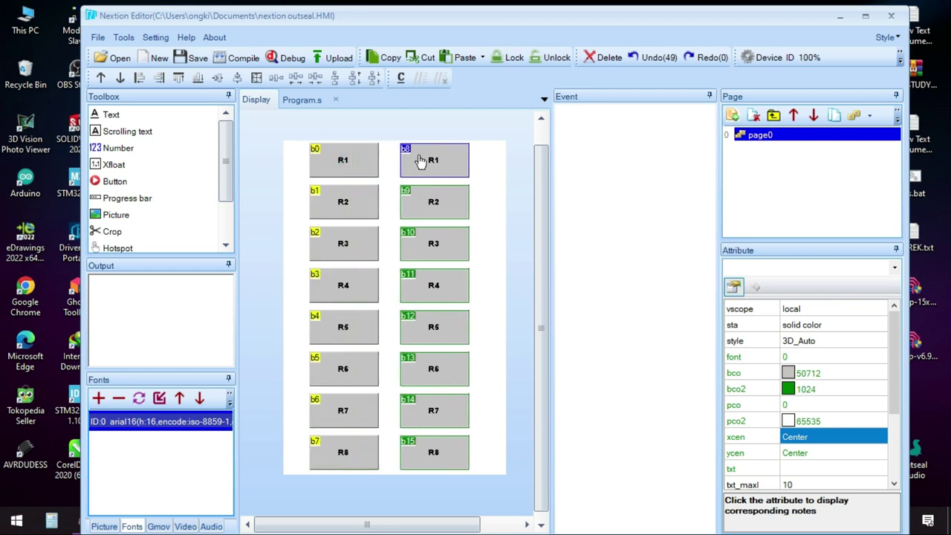
left_click(289, 162)
left_click(343, 164)
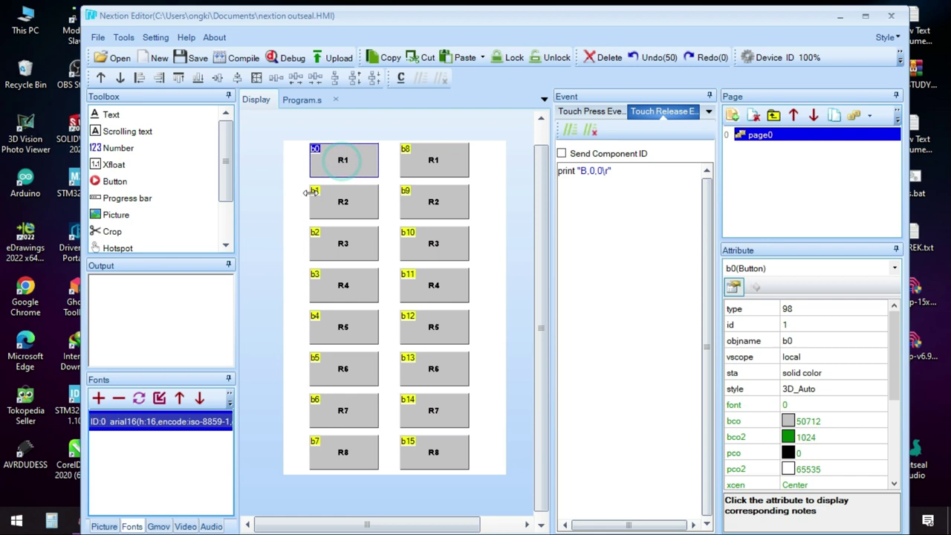
Try to adjust the vertical spacing of both button columns together.
left_click_drag(297, 114, 485, 486)
left_click(371, 82)
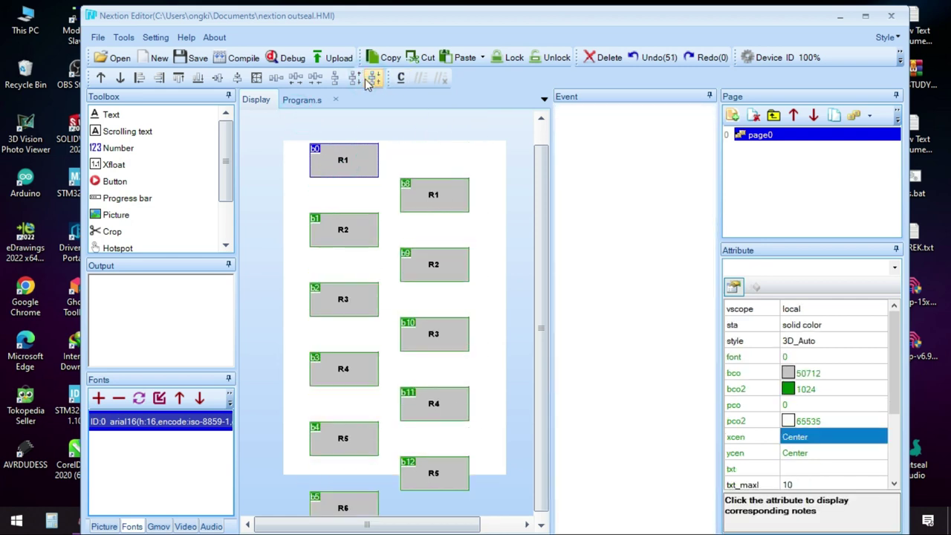
left_click(357, 80)
left_click(357, 80)
left_click(374, 78)
left_click(373, 77)
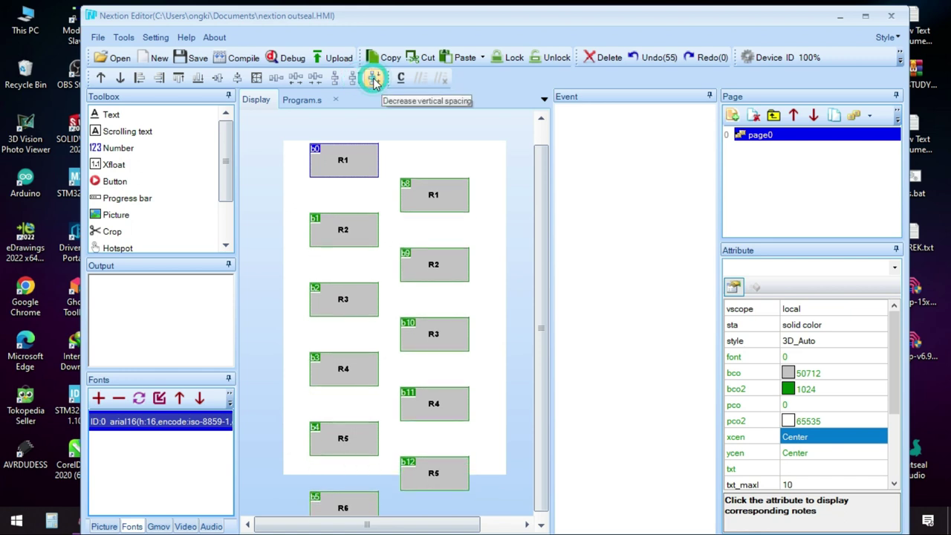
Undo the vertical spacing changes, keeping the copied column of buttons beside the original.
key("ctrl+z")
key("ctrl+z")
key("ctrl+z")
key("ctrl+z")
key("ctrl+z")
key("ctrl+z")
key("ctrl+z")
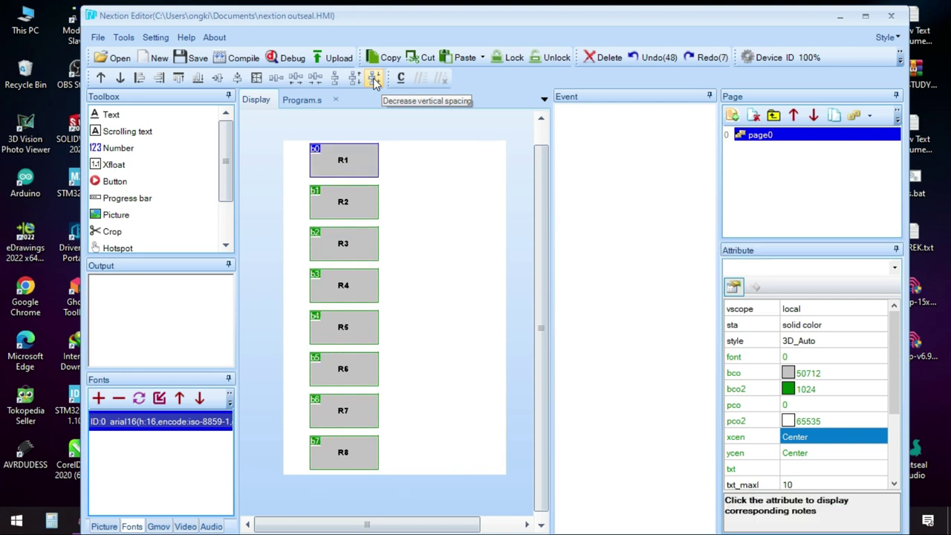
key("ctrl+y")
key("ctrl+y")
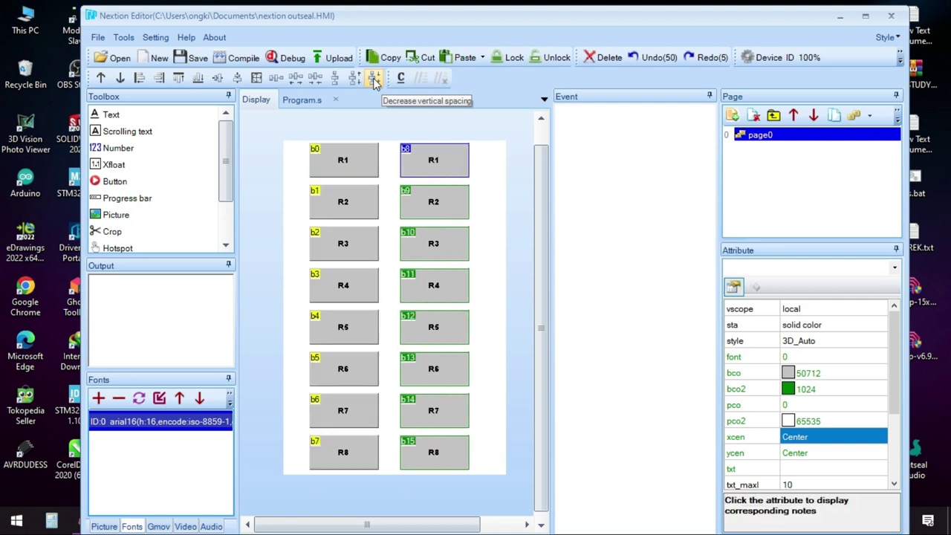
left_click(300, 100)
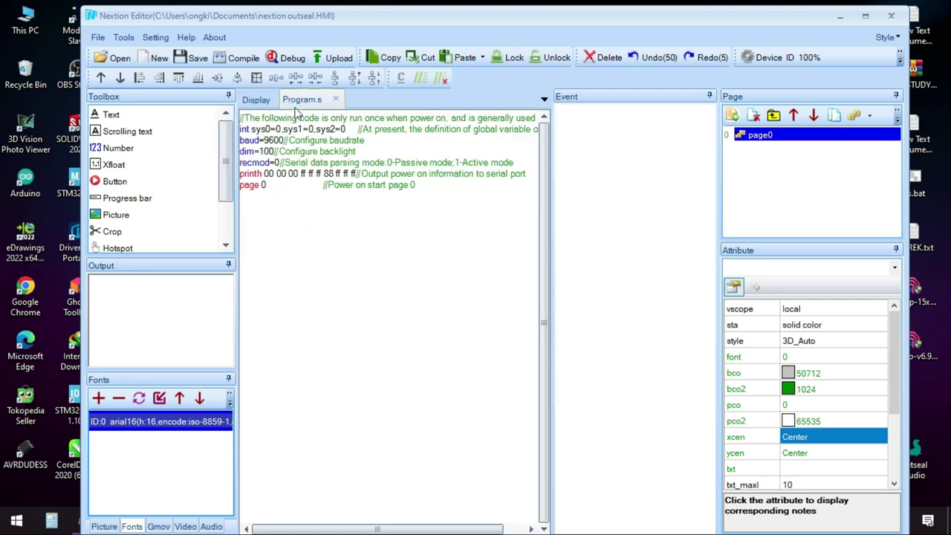
left_click(255, 101)
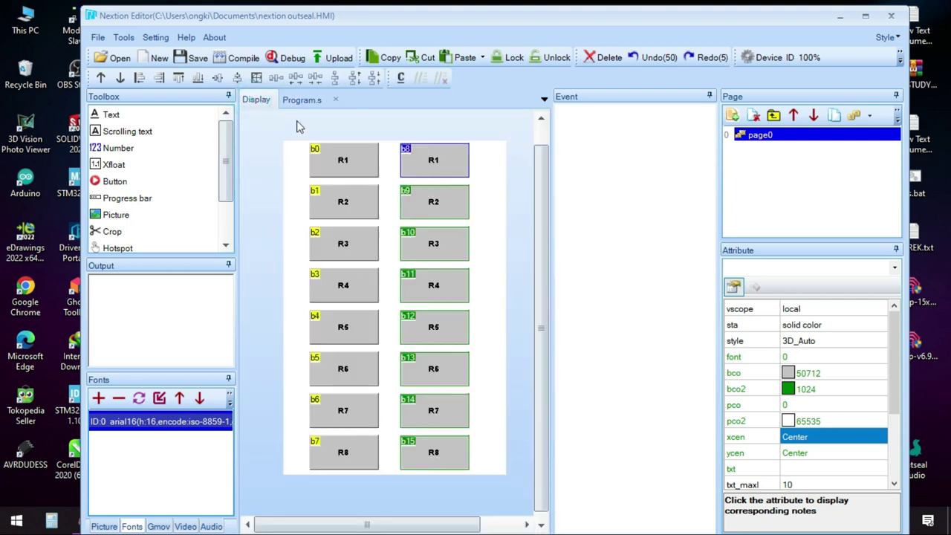
Decrease the vertical spacing of buttons b0 to b7 so that only narrow gaps separate them.
left_click_drag(385, 483, 297, 121)
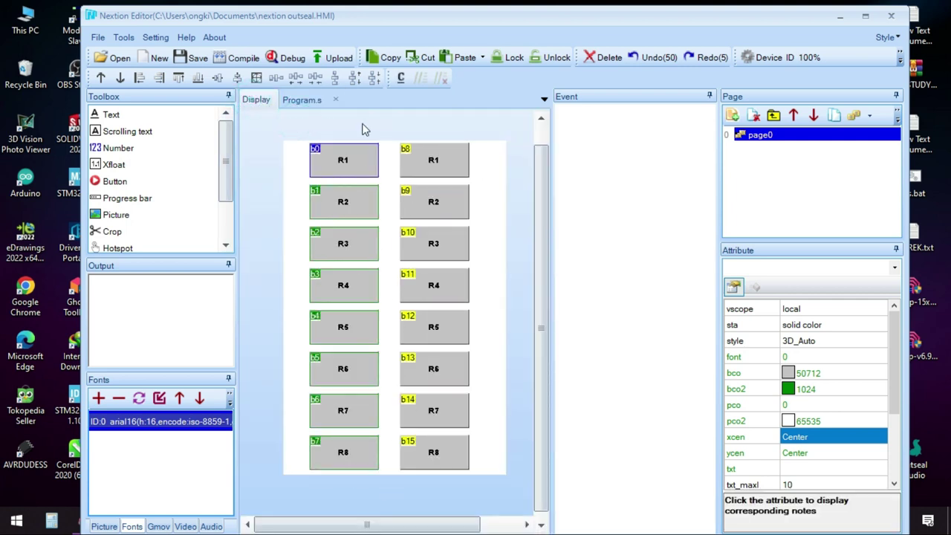
left_click(374, 79)
left_click(374, 79)
left_click(374, 78)
left_click(374, 79)
left_click(373, 79)
left_click(373, 79)
left_click(374, 79)
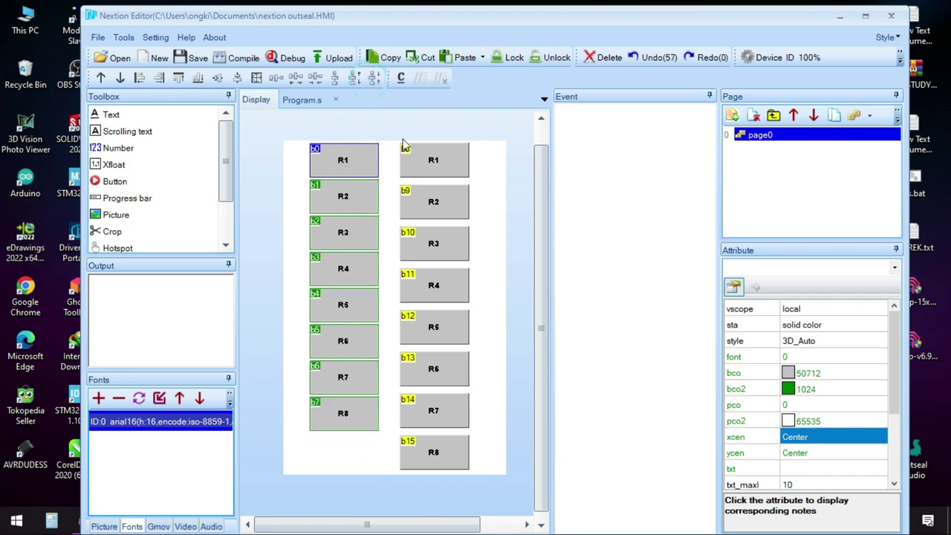
Decrease the vertical spacing of buttons b8 to b15 to match the first column.
left_click_drag(391, 120, 490, 485)
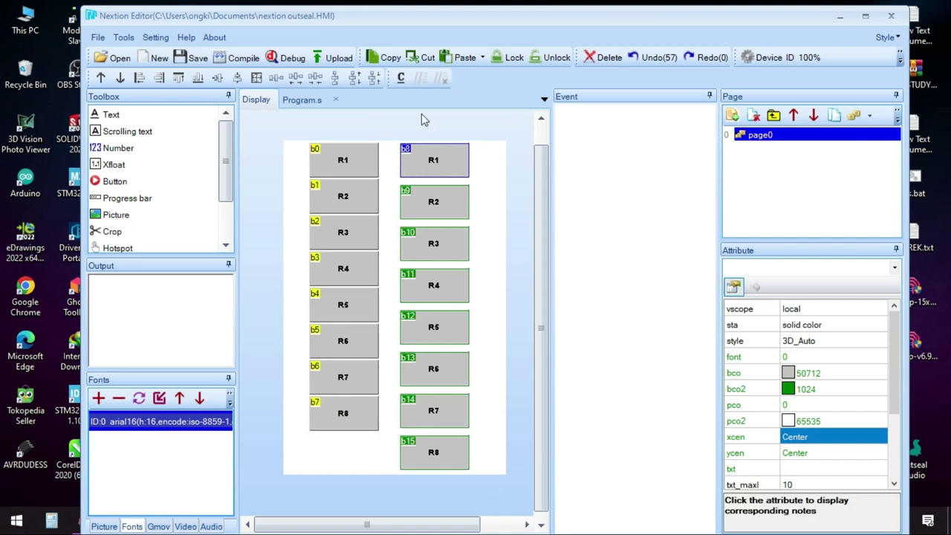
left_click(369, 80)
left_click(368, 81)
left_click(368, 81)
left_click(368, 80)
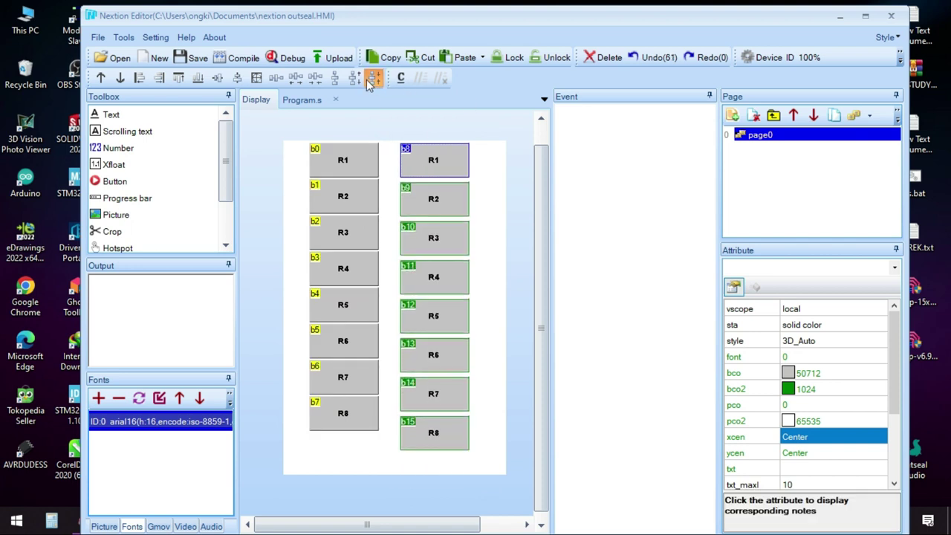
left_click(369, 81)
left_click(369, 80)
left_click(369, 80)
left_click(369, 80)
Move both button columns together down the page, leaving free space above them.
left_click_drag(293, 117, 462, 463)
left_click(272, 148)
left_click(347, 208)
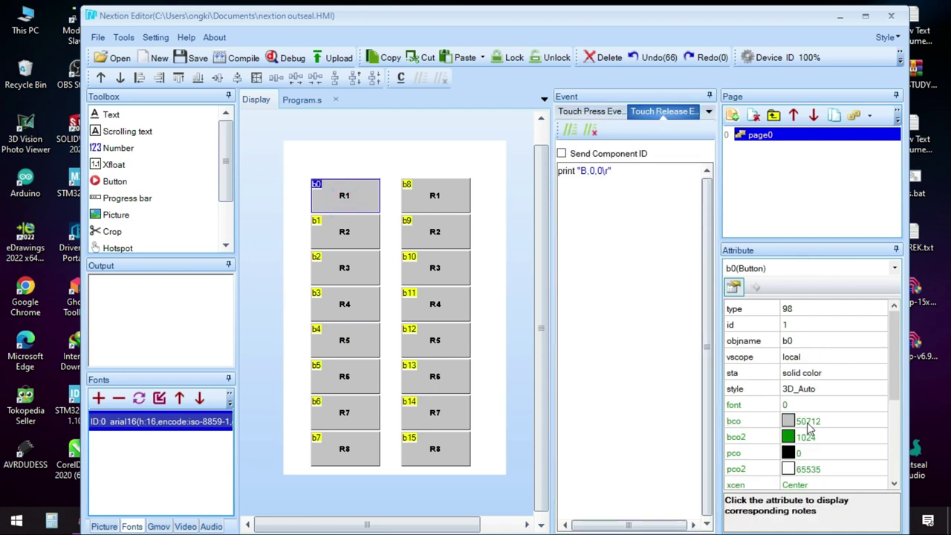
scroll(791, 349, "down", 2)
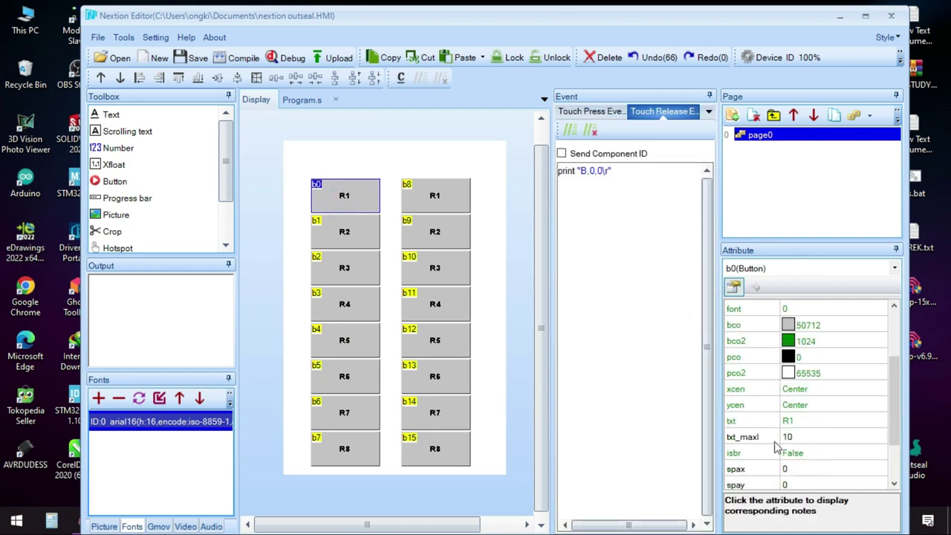
key("Return")
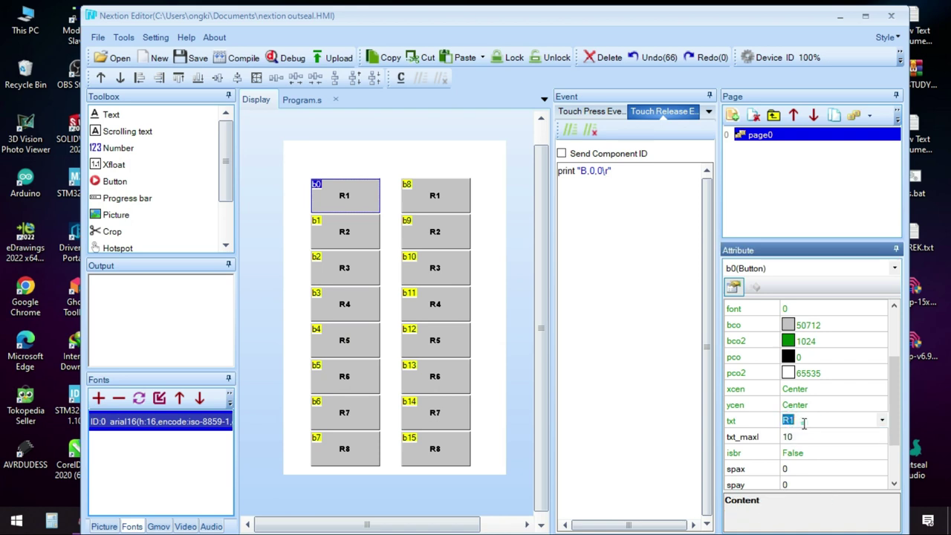
left_click(255, 164)
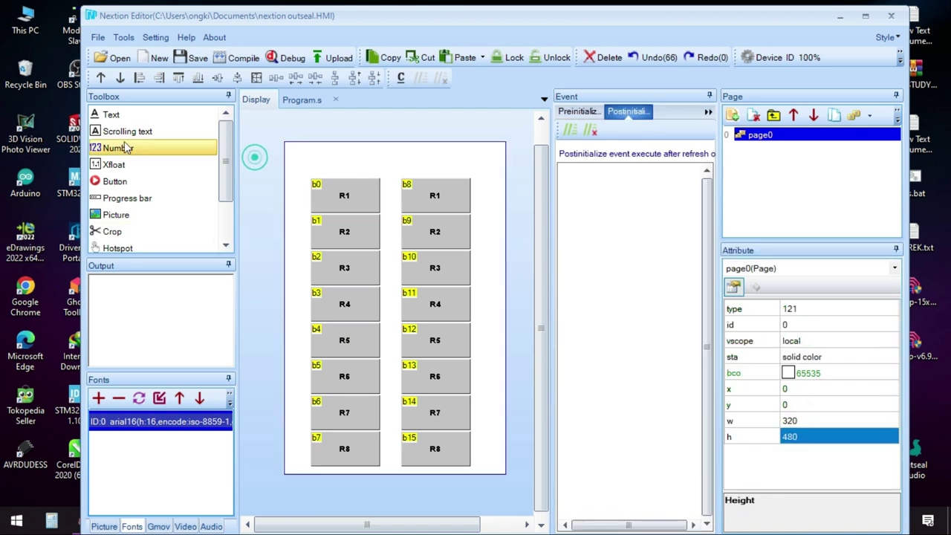
Add two Text components above the buttons, one over each column and about as wide as the column.
left_click(112, 114)
left_click_drag(333, 154, 451, 168)
left_click(113, 115)
Set the text of t0 above the first column to ON and of t1 above the second column to OFF.
left_click(362, 170)
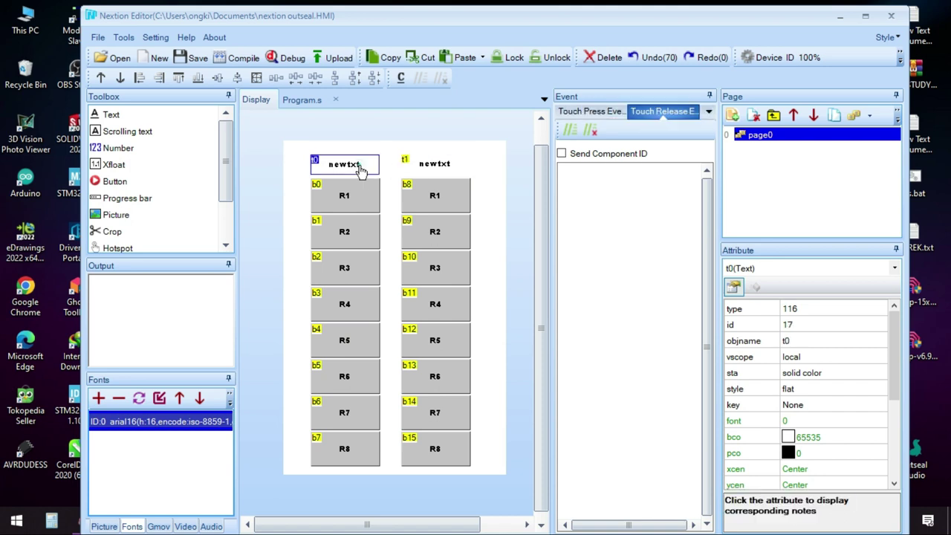
scroll(830, 431, "down", 1)
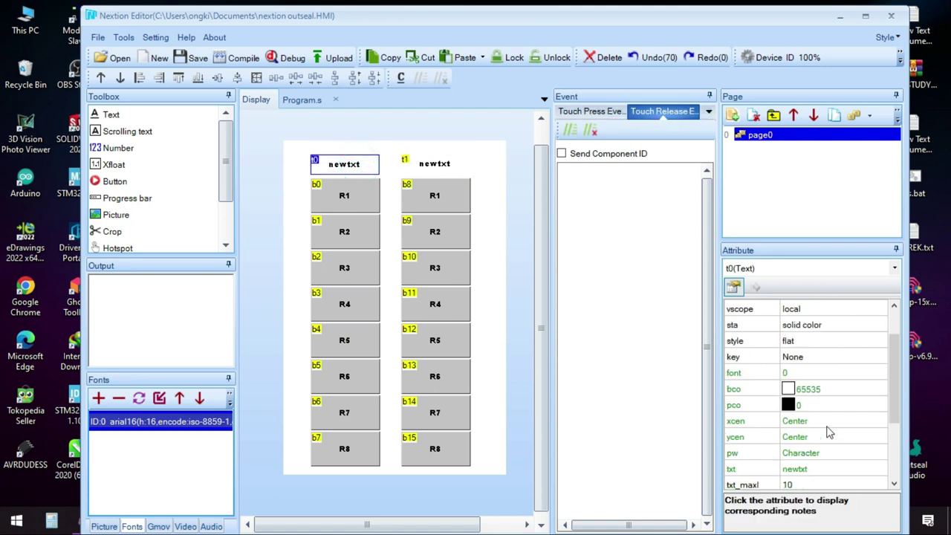
left_click(842, 472)
type("0")
key("Return")
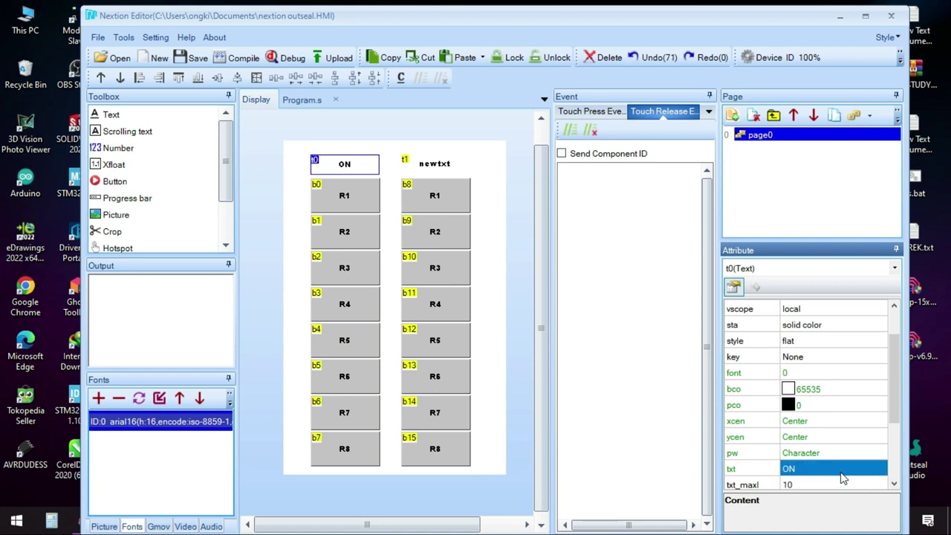
left_click(448, 163)
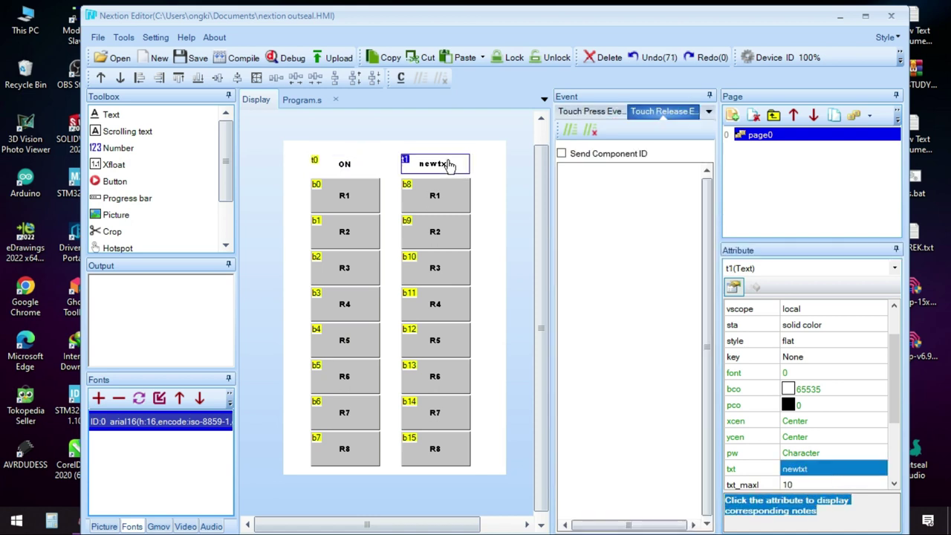
left_click(822, 470)
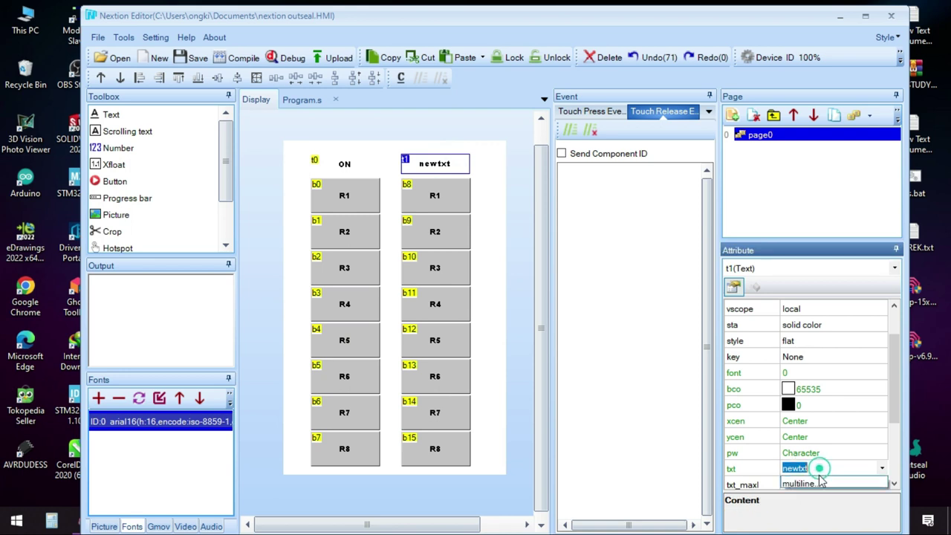
type("OFF")
key("Return")
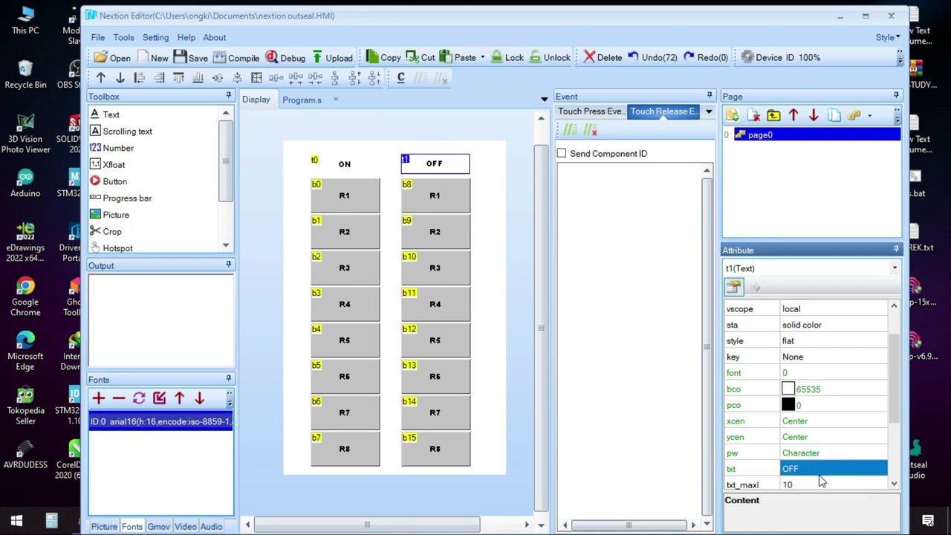
Change the touch release code of button b0 to print "B,0,1\r" and copy the whole line.
left_click(524, 234)
left_click(353, 196)
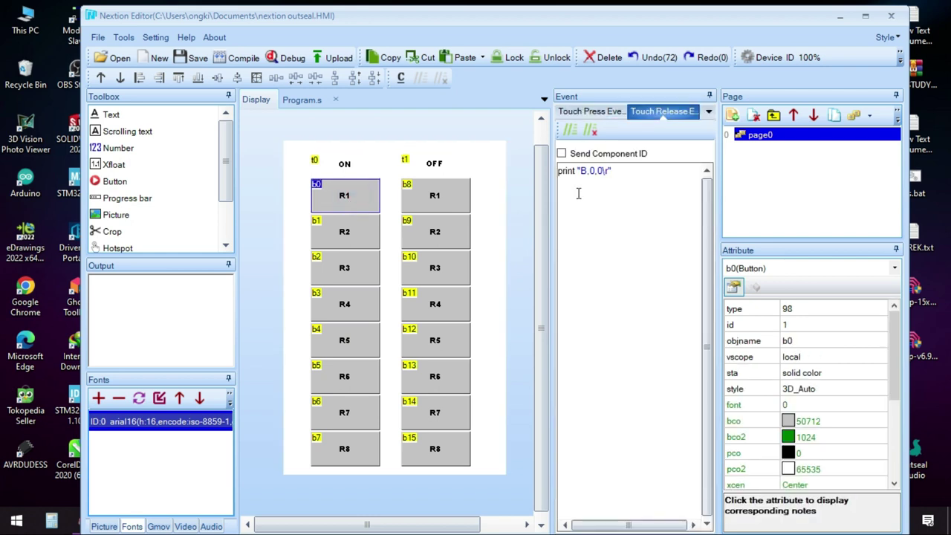
left_click(638, 172)
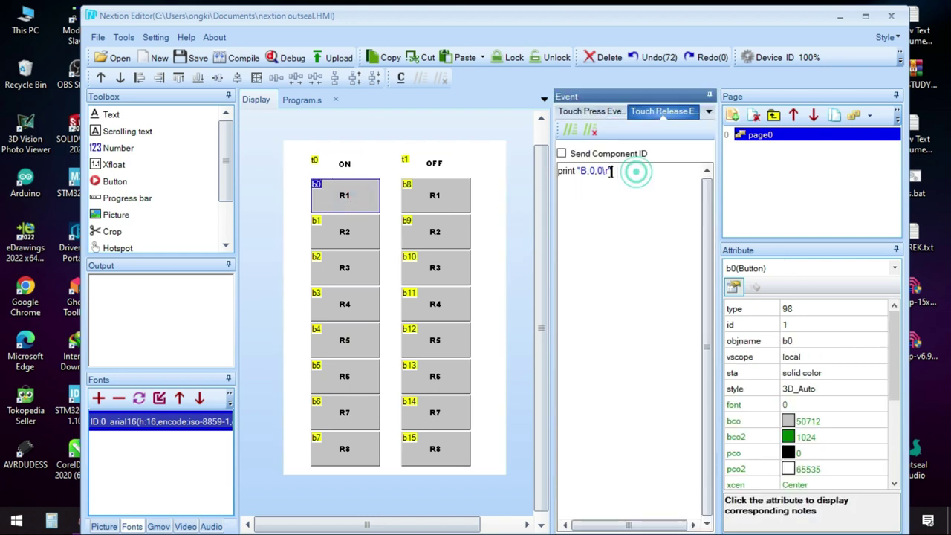
double_click(598, 171)
triple_click(626, 176)
key("ctrl+c")
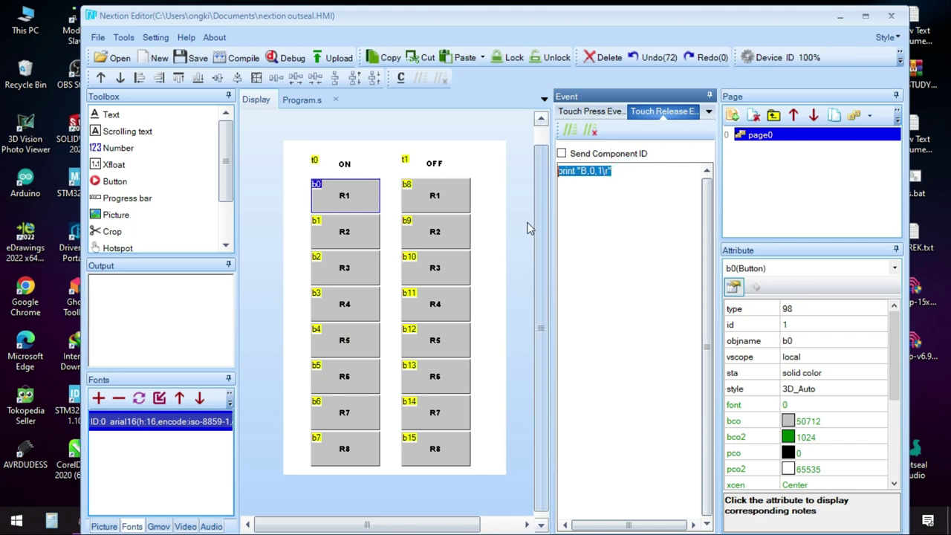
Paste the copied line into button b1's touch release event and edit it to print "B,1,1\r".
left_click(344, 244)
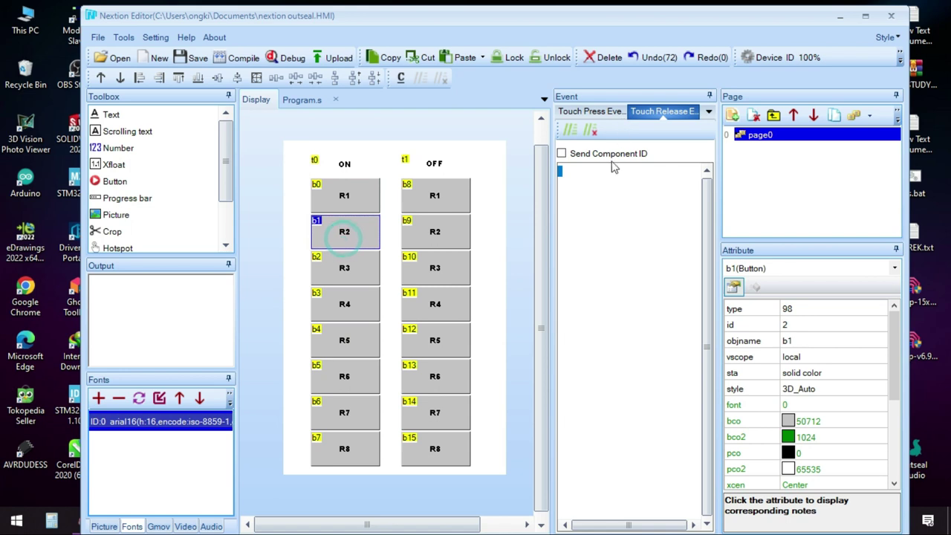
right_click(595, 179)
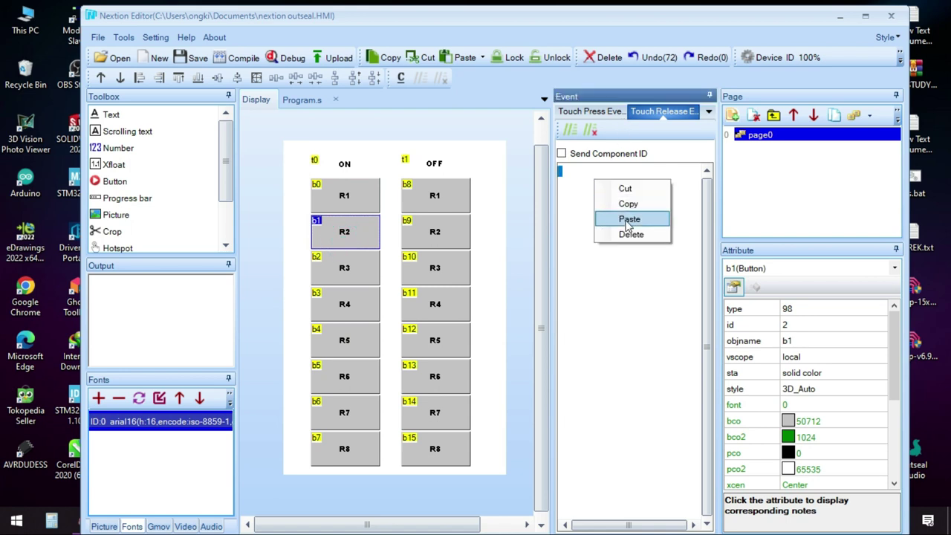
left_click(629, 218)
double_click(590, 171)
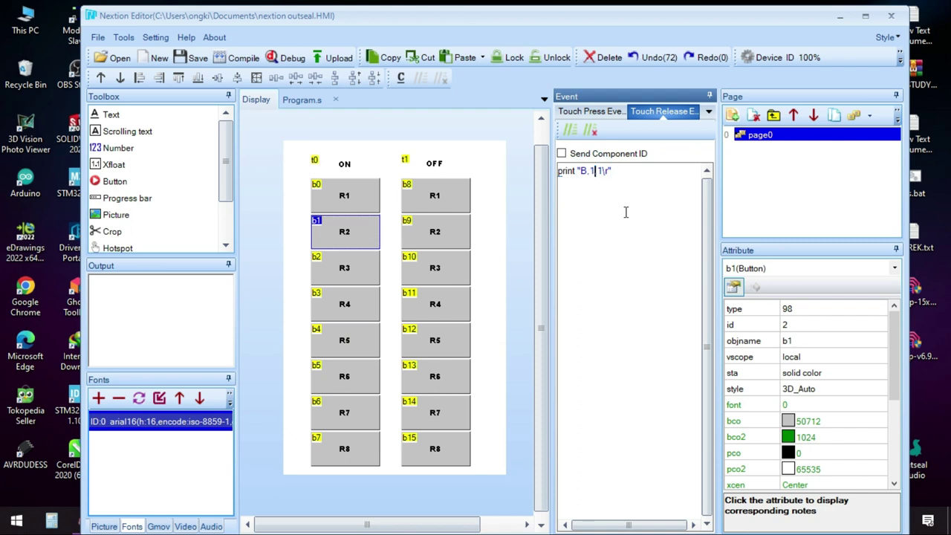
Program the touch release events of b2 and b3 from the copied line as print "B,2,1\r" and print "B,3,1\r".
left_click(340, 273)
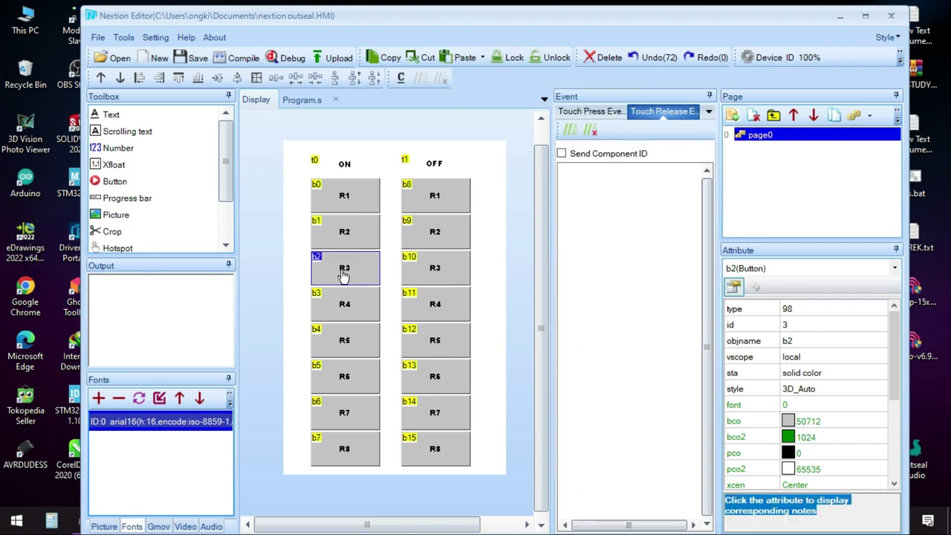
right_click(596, 191)
left_click(624, 232)
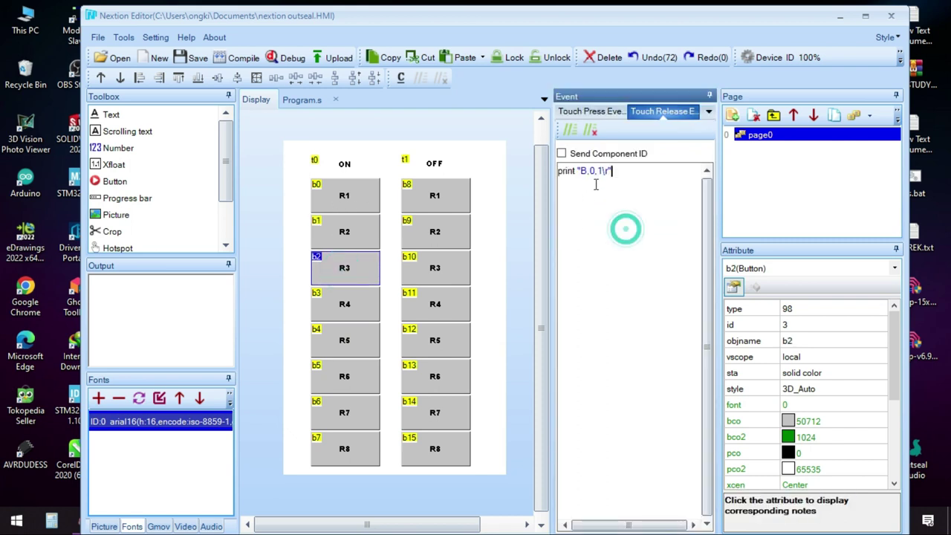
double_click(592, 171)
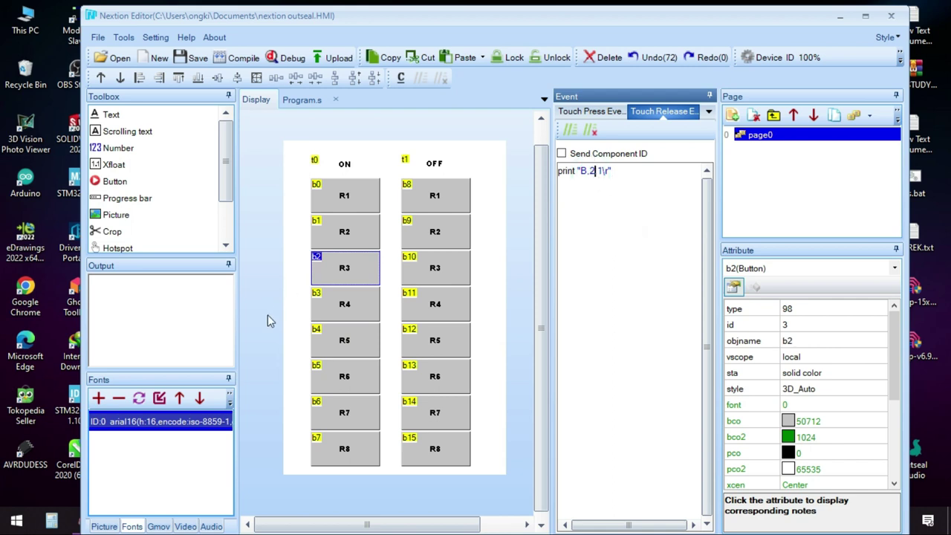
left_click(335, 303)
right_click(574, 174)
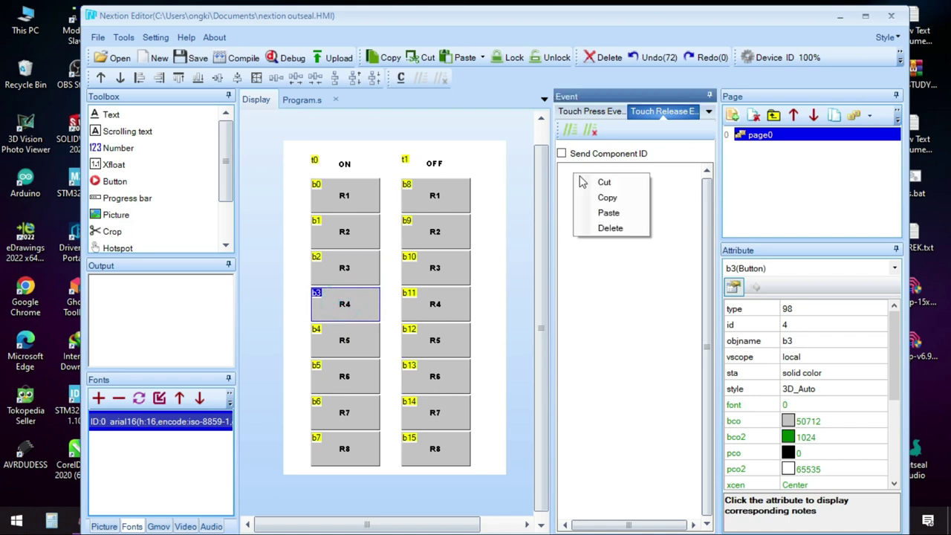
left_click(599, 215)
double_click(590, 171)
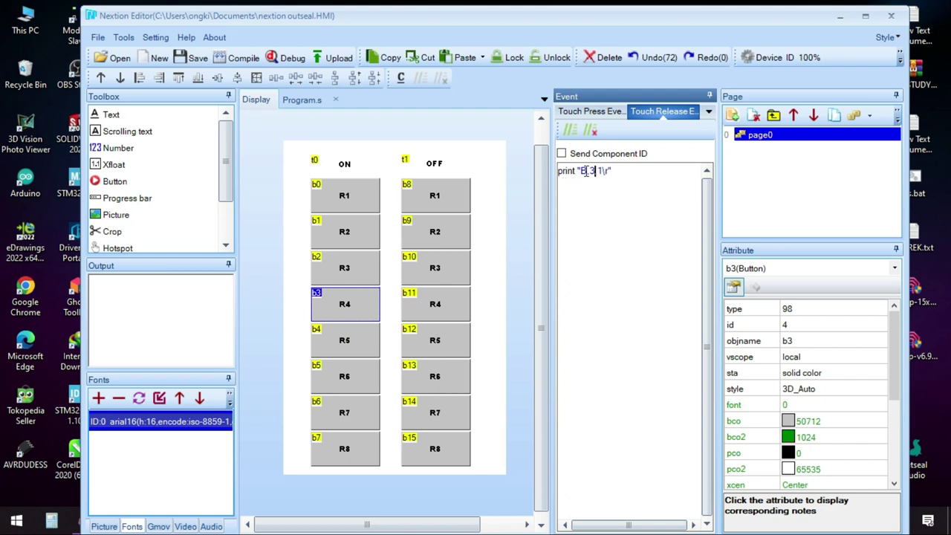
Paste the copied line into the touch release events of b4 and b5, raising the first number to continue the sequence from b3.
left_click(364, 334)
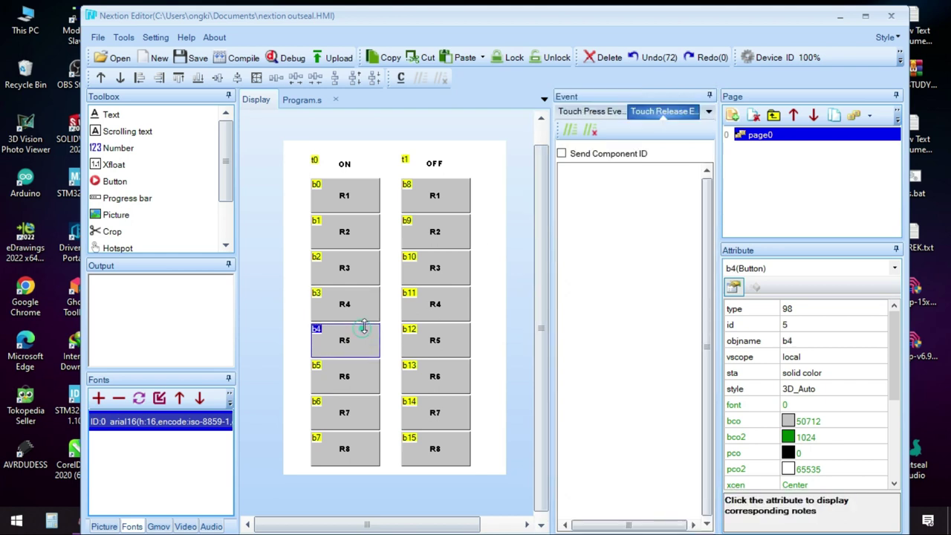
left_click(615, 182)
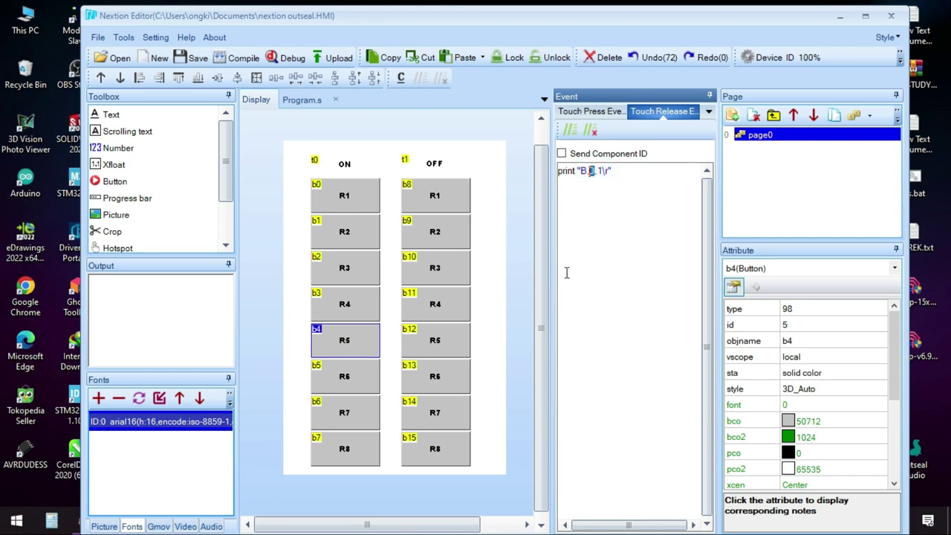
left_click(350, 332)
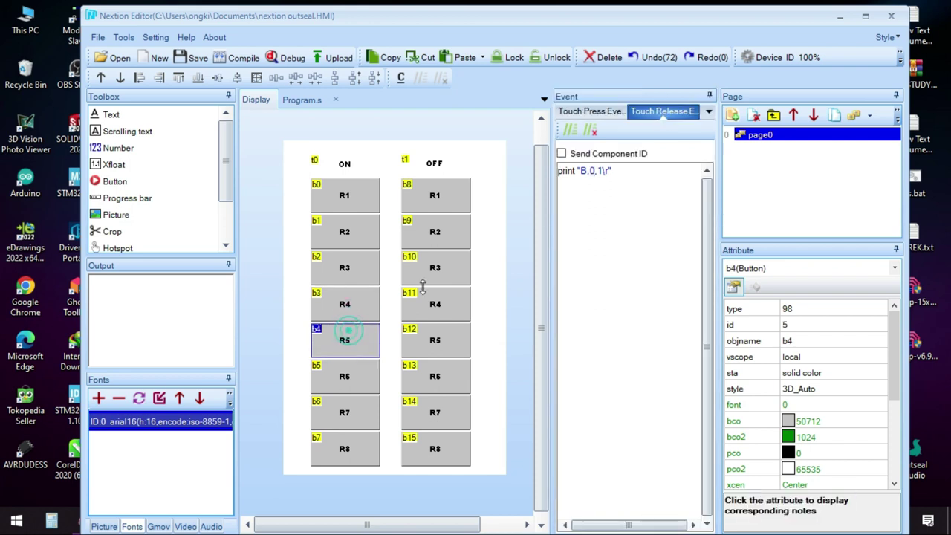
double_click(593, 170)
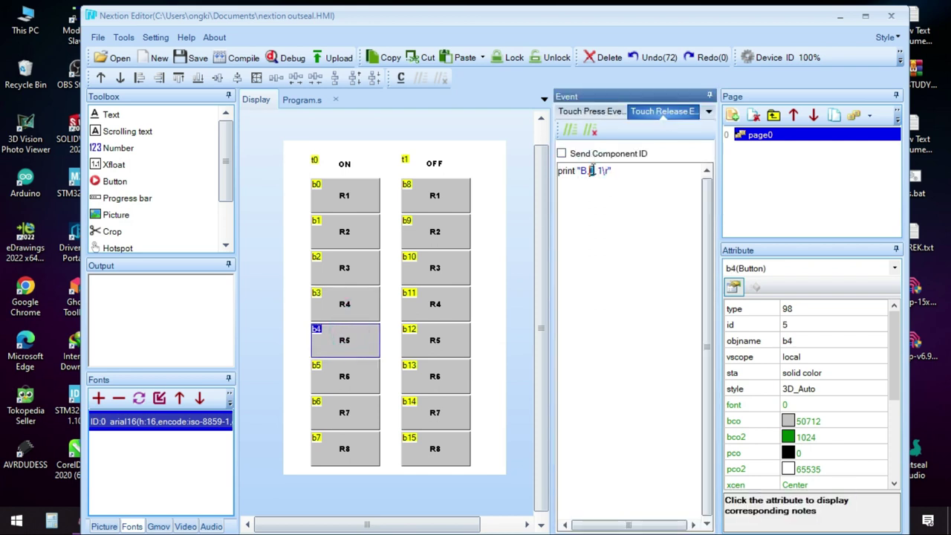
left_click(352, 386)
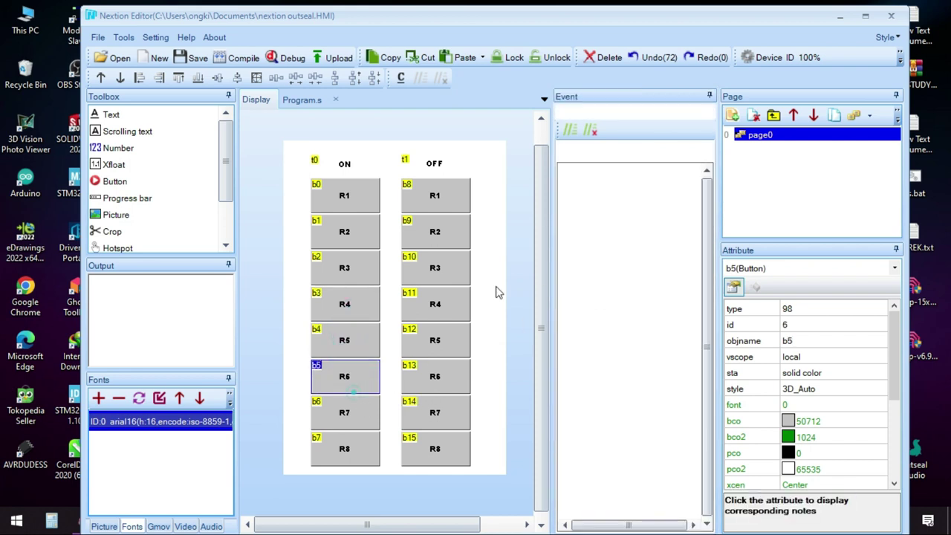
left_click(585, 189)
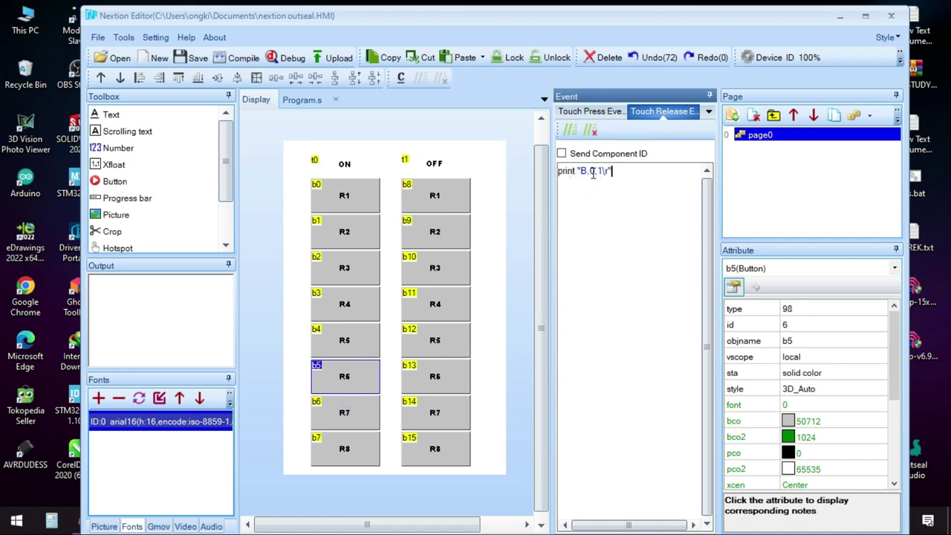
double_click(592, 171)
Paste the copied line into b6's touch release event and replace its first number with the one following b5's.
left_click(365, 413)
left_click(588, 178)
key("ctrl+v")
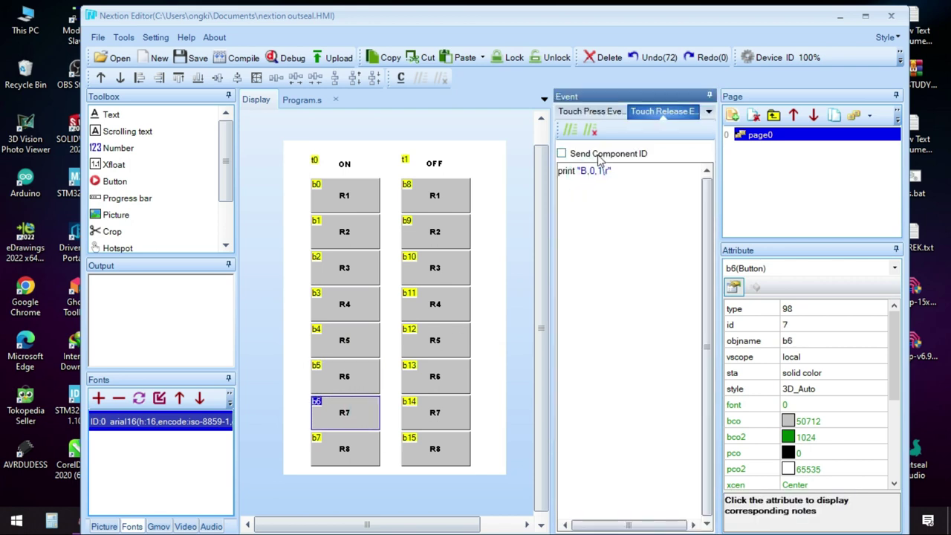
double_click(590, 170)
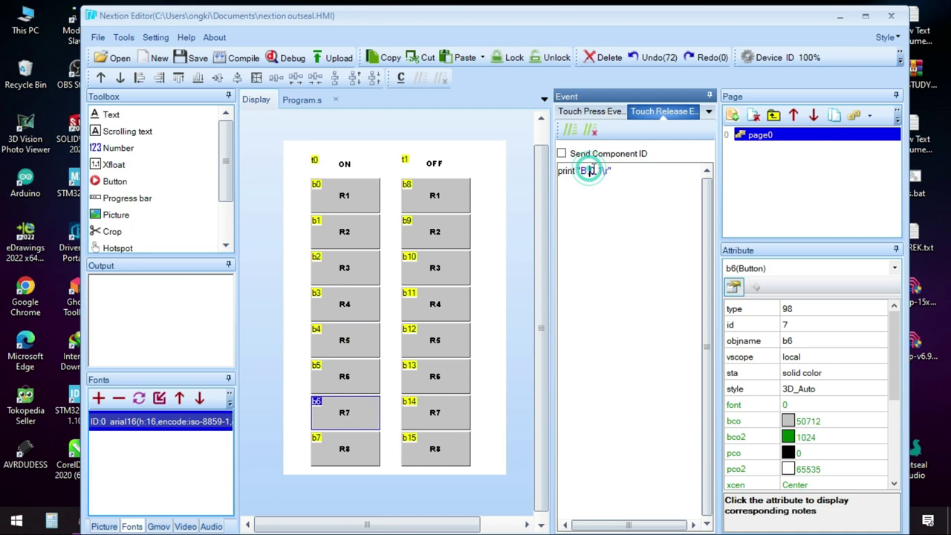
double_click(590, 170)
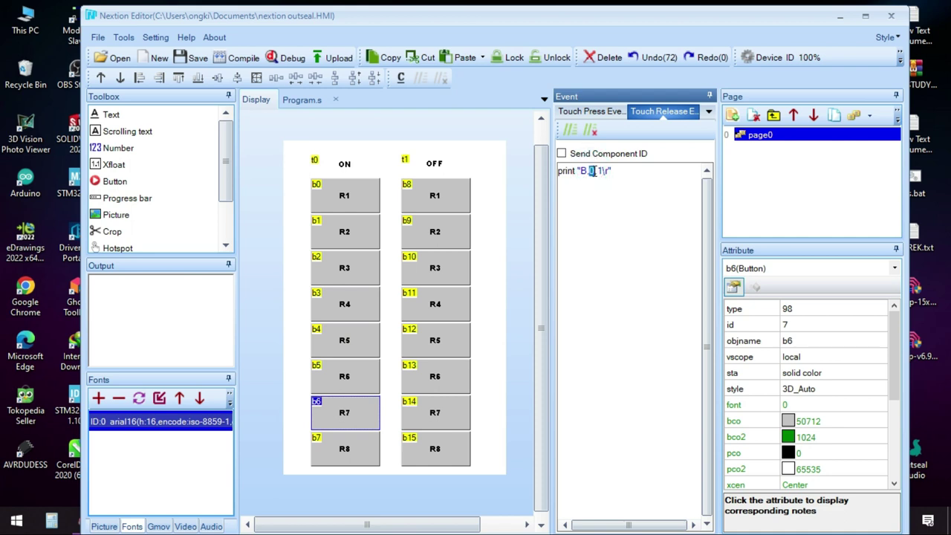
left_click(605, 189)
Paste the copied line into b7's touch release event, edit it to print "B,7,1\r" and check the code.
left_click(344, 448)
left_click(620, 172)
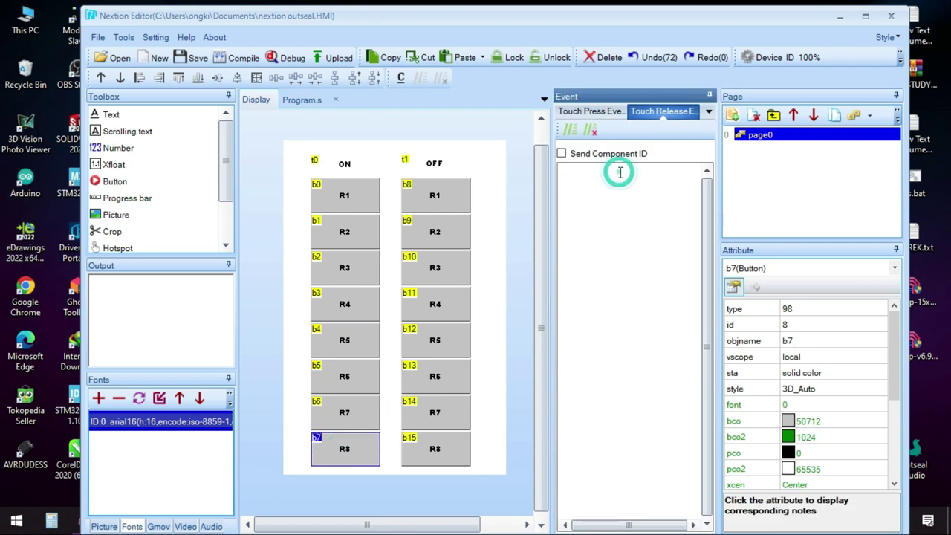
key("ctrl+v")
double_click(592, 171)
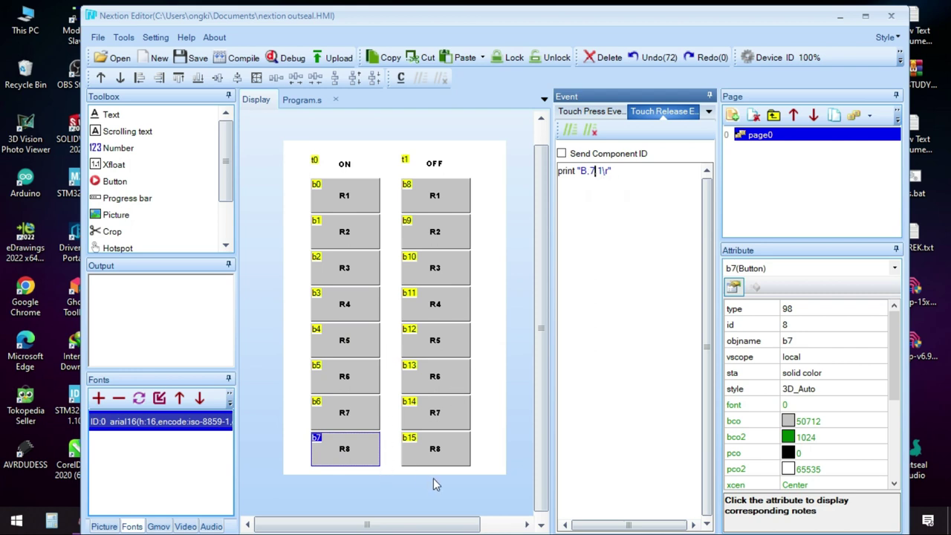
left_click(454, 483)
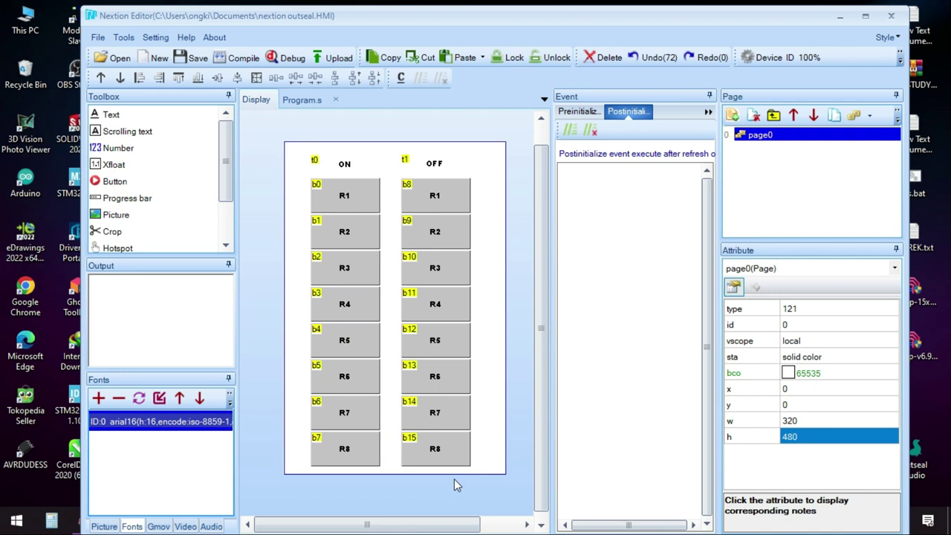
left_click(323, 462)
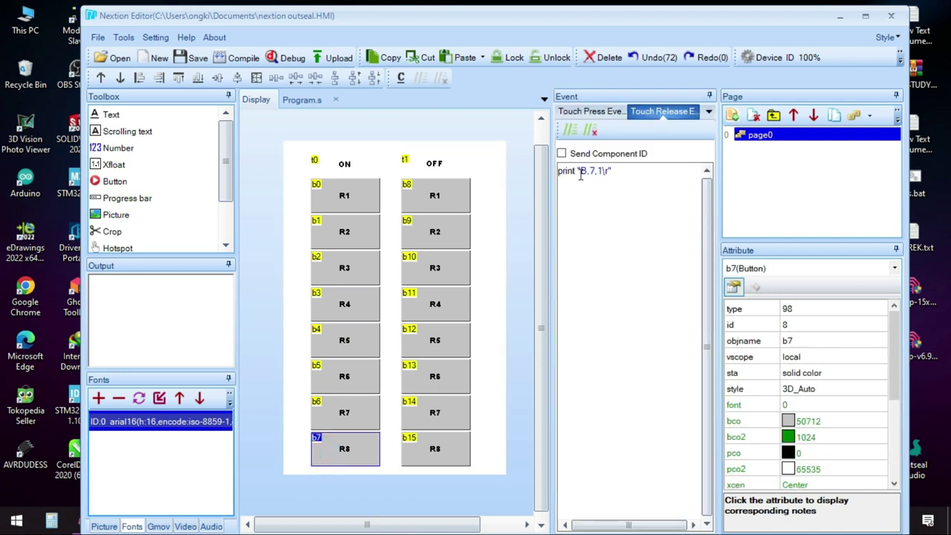
left_click(610, 171)
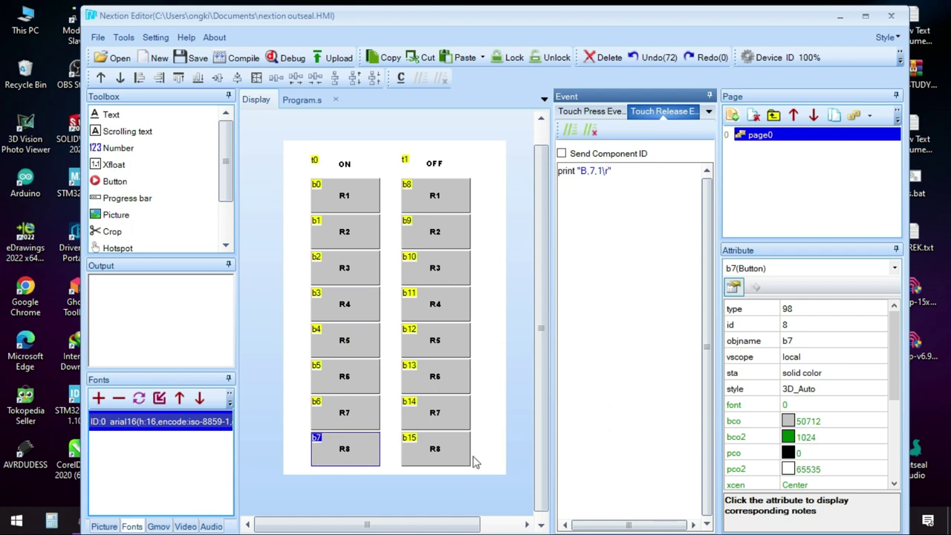
Copy the line print "B,0,0\r" from button b8's touch release event.
left_click(433, 197)
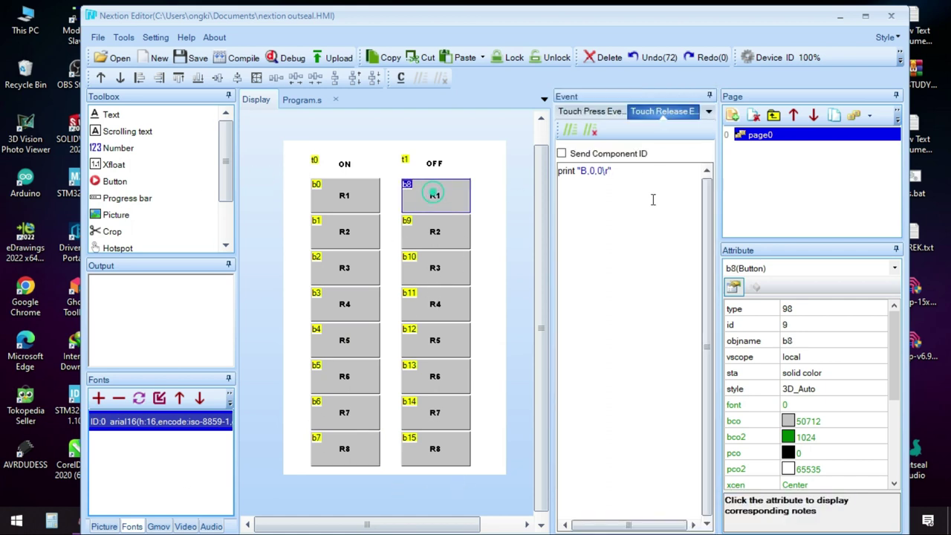
left_click(597, 170)
left_click(619, 180)
left_click_drag(619, 172, 553, 175)
key("ctrl+c")
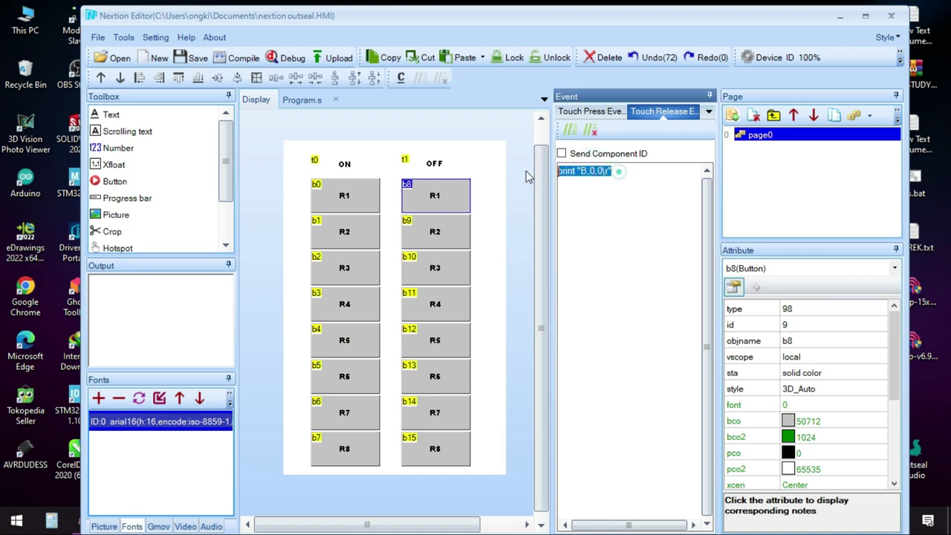
left_click(536, 181)
Paste the OFF command into button b9's touch release event and edit it to print "B,1,0\r".
left_click(417, 243)
left_click(577, 188)
key("ctrl+v")
double_click(590, 170)
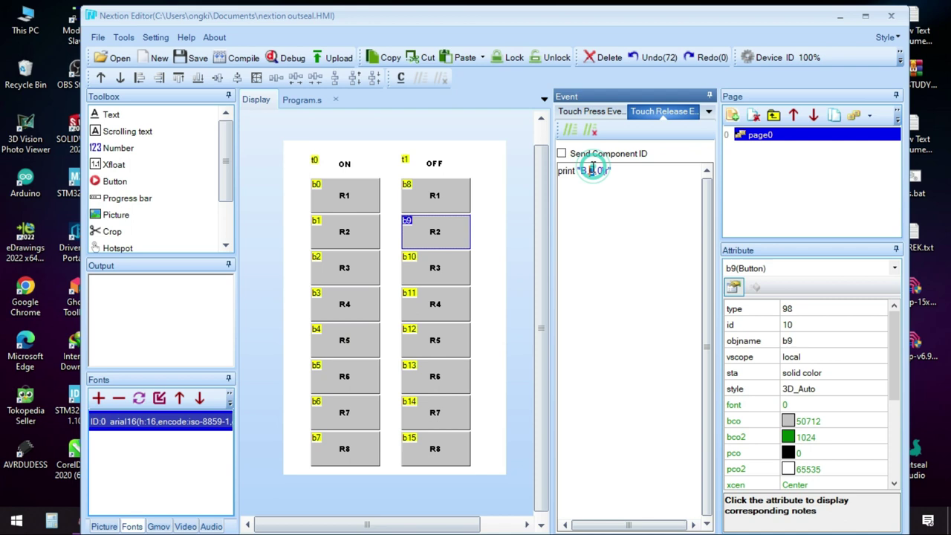
key("Return")
key("BackSpace")
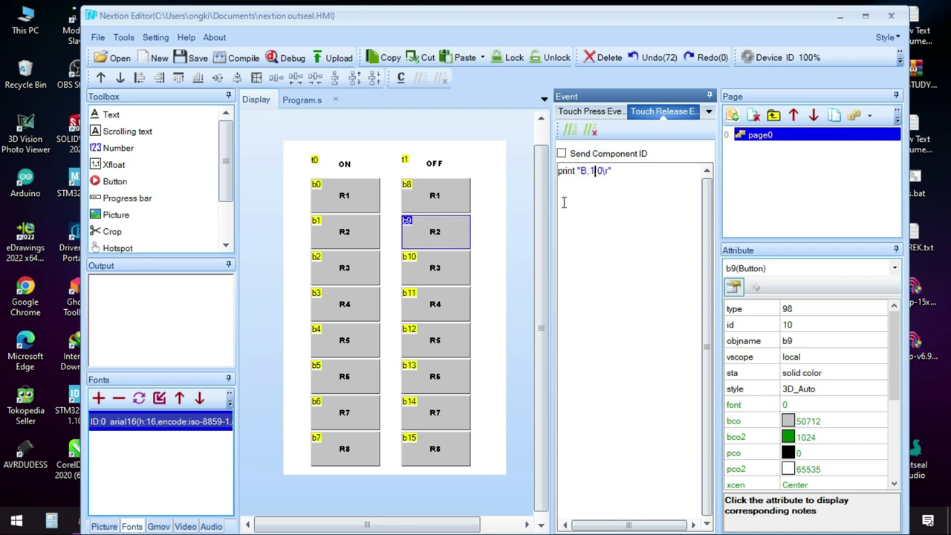
Paste the OFF command into the touch release events of b10 and b11, raising the first number to continue the sequence from b9.
left_click(424, 268)
left_click(655, 169)
type("print \"B.0,0\\r\"")
double_click(592, 171)
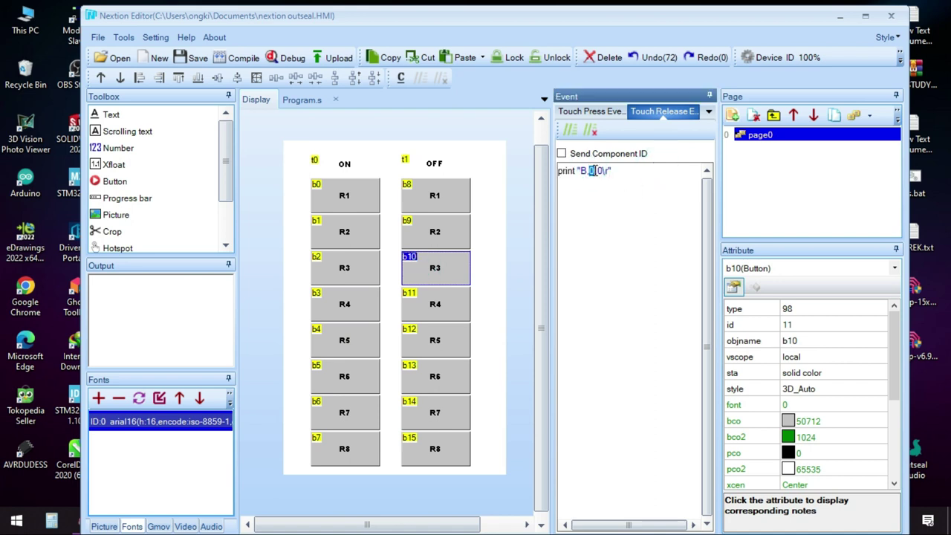
left_click(435, 299)
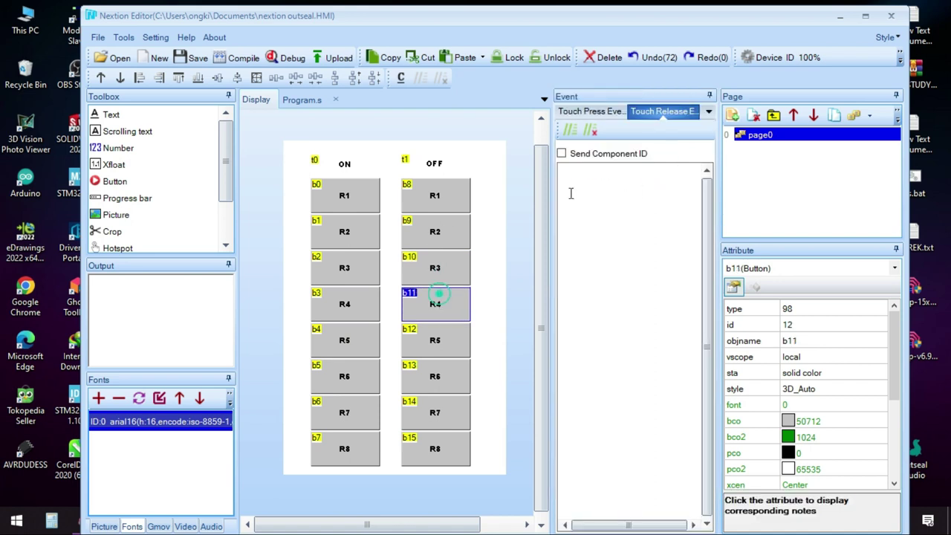
left_click(581, 179)
type("print \"B.0,0\\r\"")
double_click(592, 171)
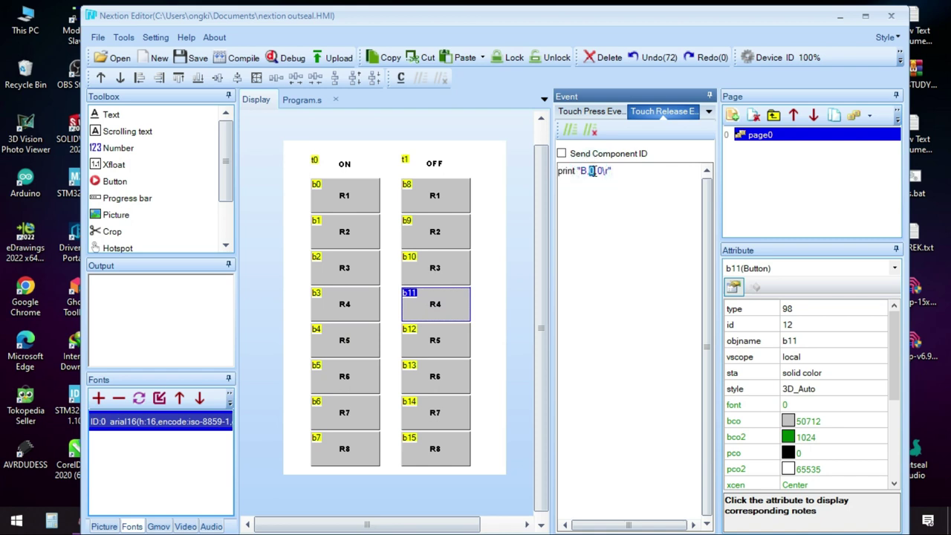
left_click(598, 212)
Paste the OFF command into button b12's touch release event and edit it to print "B,4,0\r".
left_click(435, 339)
left_click(598, 171)
type("print \"B.0,0\\r\"")
double_click(592, 171)
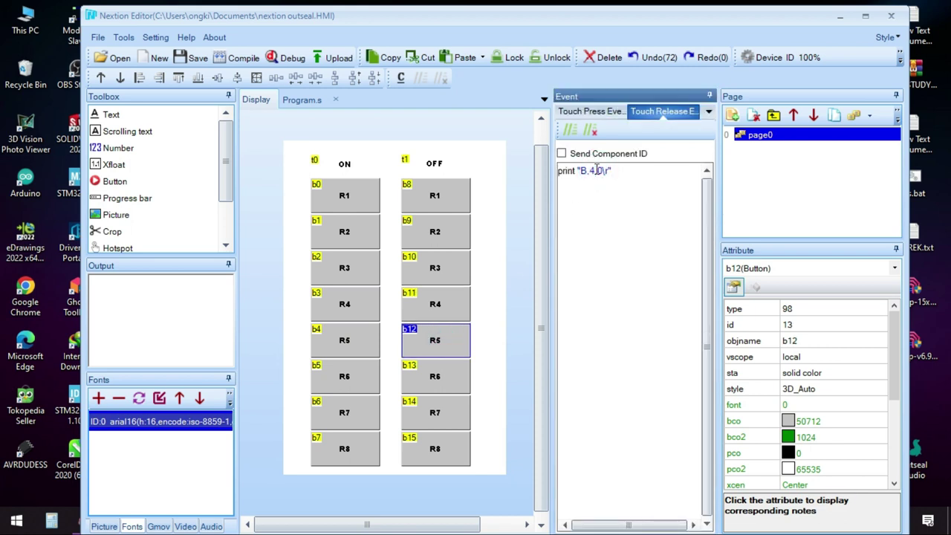
Paste the OFF command into button b13's touch release event and edit it to print "B,5,0\r".
left_click(436, 385)
left_click(663, 170)
type("print \"B.0,0\\r\"")
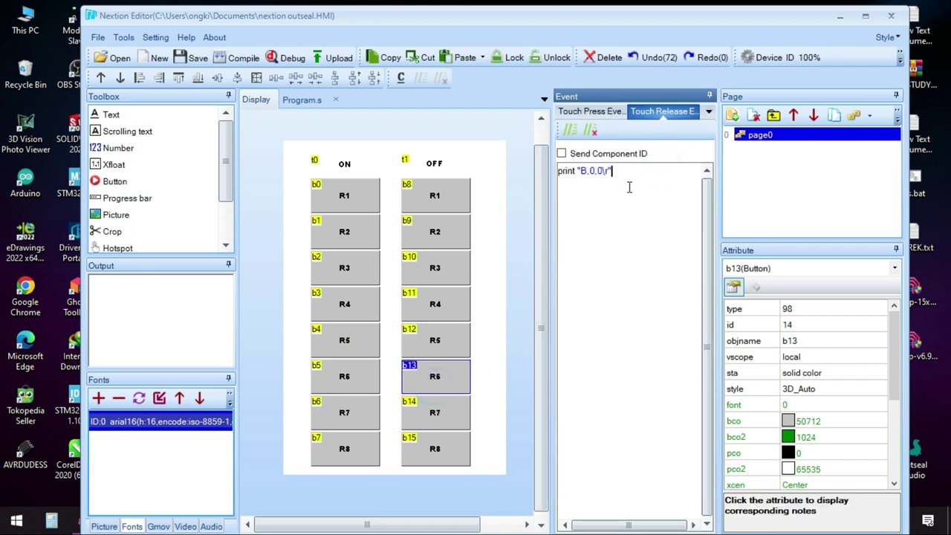
double_click(591, 171)
type("5")
Paste the OFF command into button b14's touch release event and edit it to print "B,6,0\r".
left_click(446, 422)
left_click(621, 156)
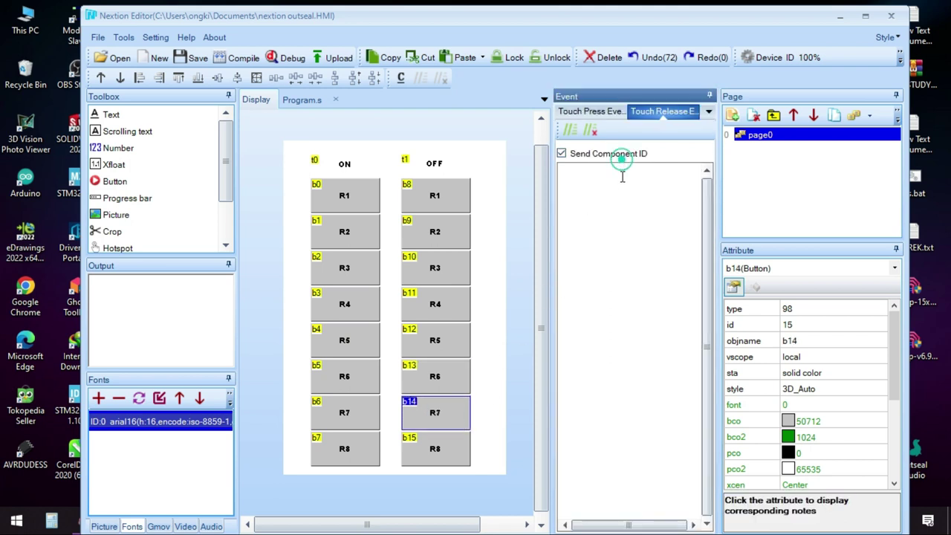
left_click(620, 156)
left_click(618, 172)
type("print \"B.0,0\\r\"")
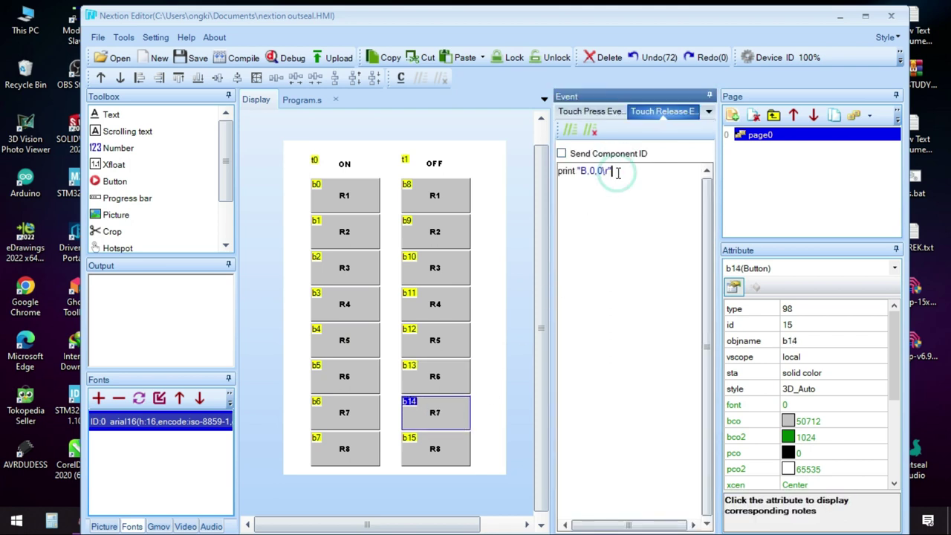
left_click(592, 171)
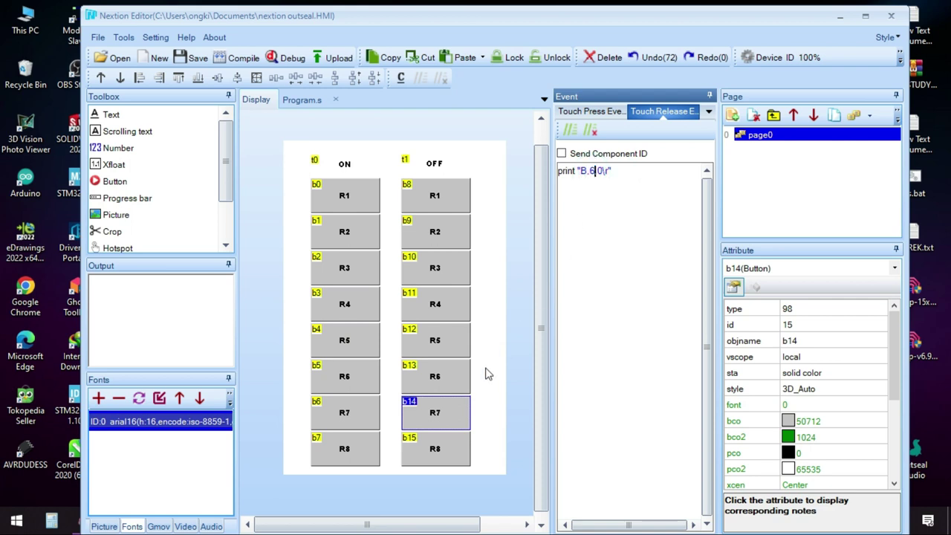
Paste the OFF command into button b15's touch release event and edit it to print "B,7,0\r".
left_click(442, 449)
left_click(647, 191)
type("print \"B.0,0\\r\"")
double_click(594, 171)
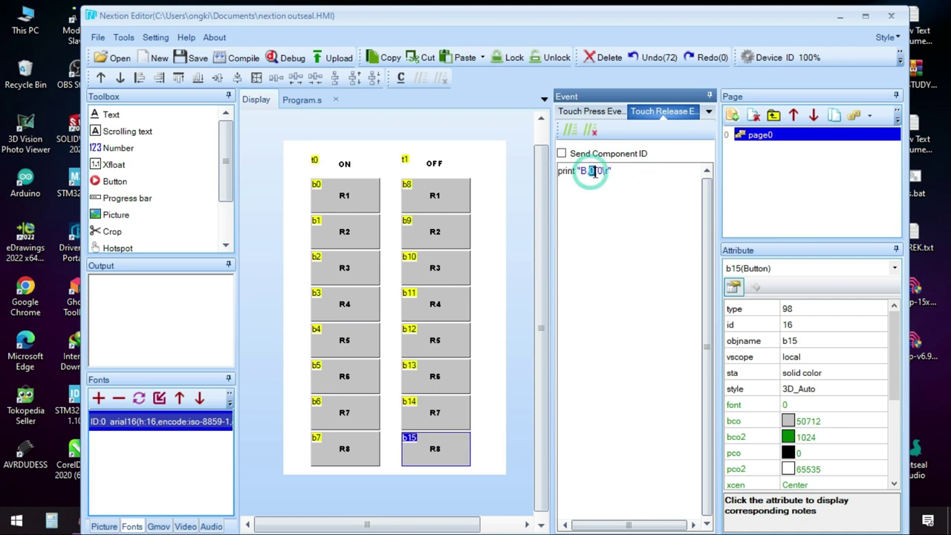
left_click(623, 203)
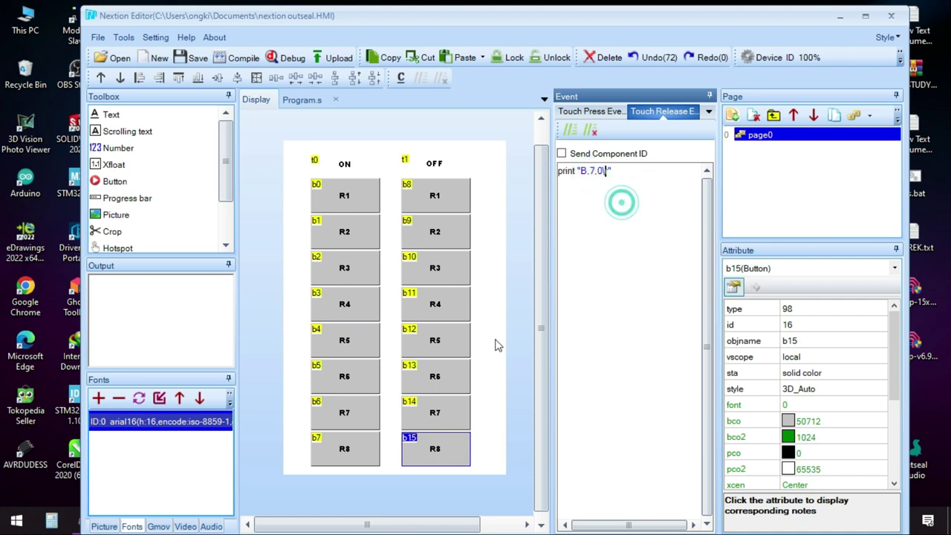
left_click(495, 363)
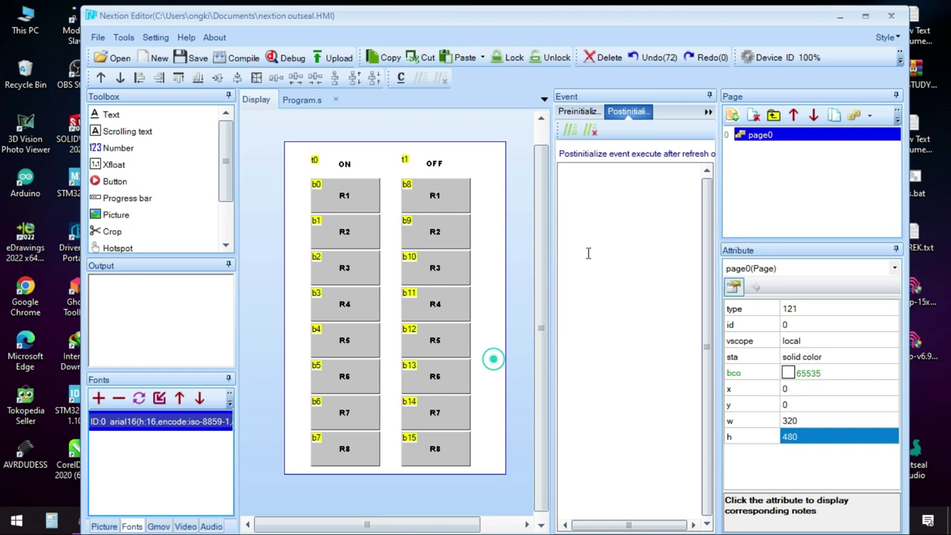
left_click(455, 455)
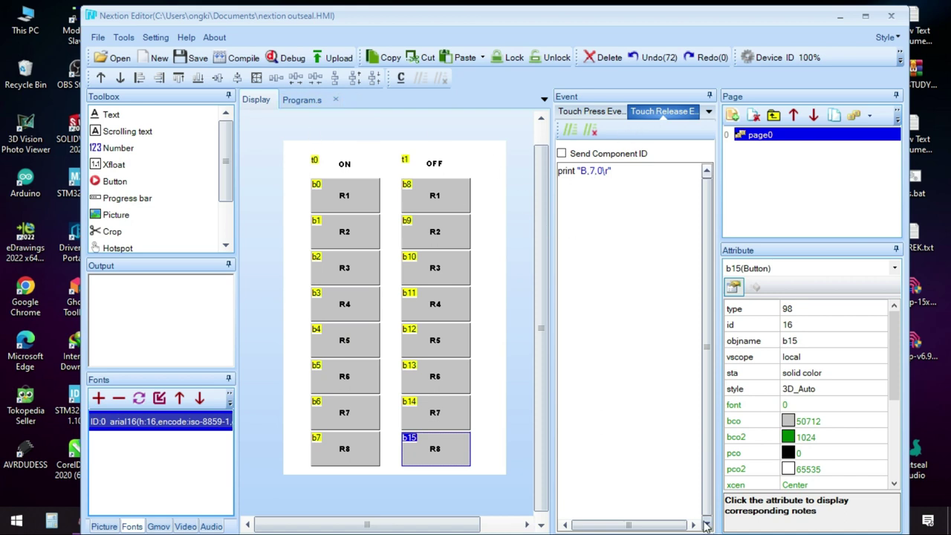
Compile the project and launch it in the debug simulator.
left_click(232, 59)
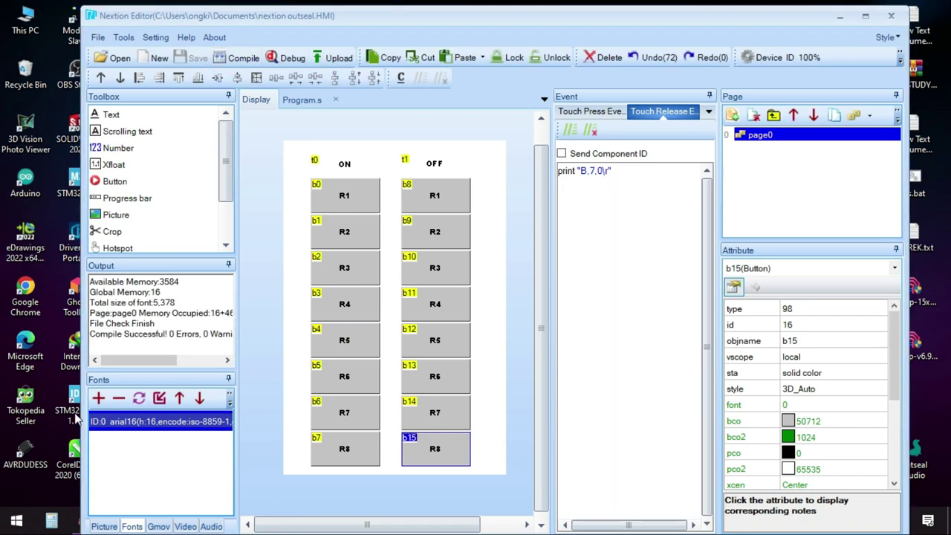
left_click(280, 318)
left_click(274, 59)
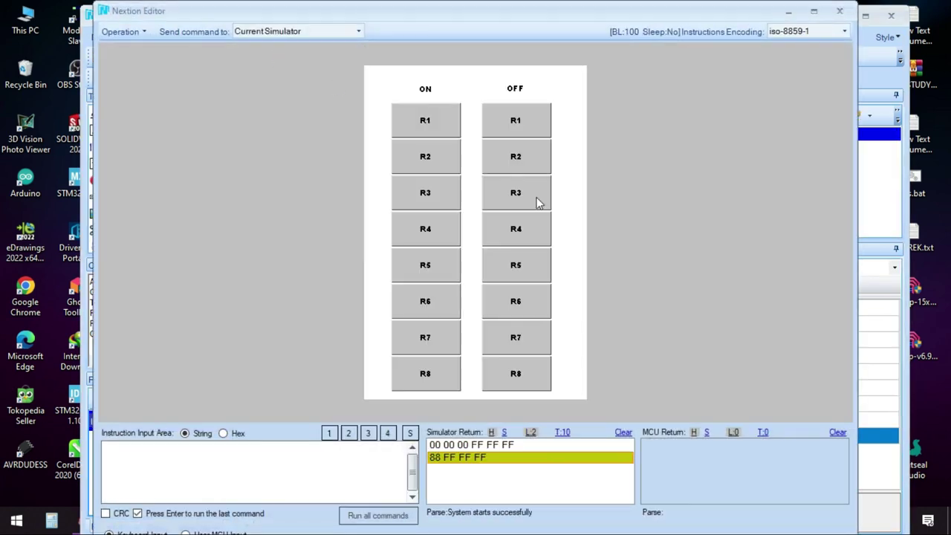
Clear the simulator return log, display it as strings, and test the ON and OFF buttons of R1 and R2 before closing the simulator.
left_click(624, 432)
left_click(504, 433)
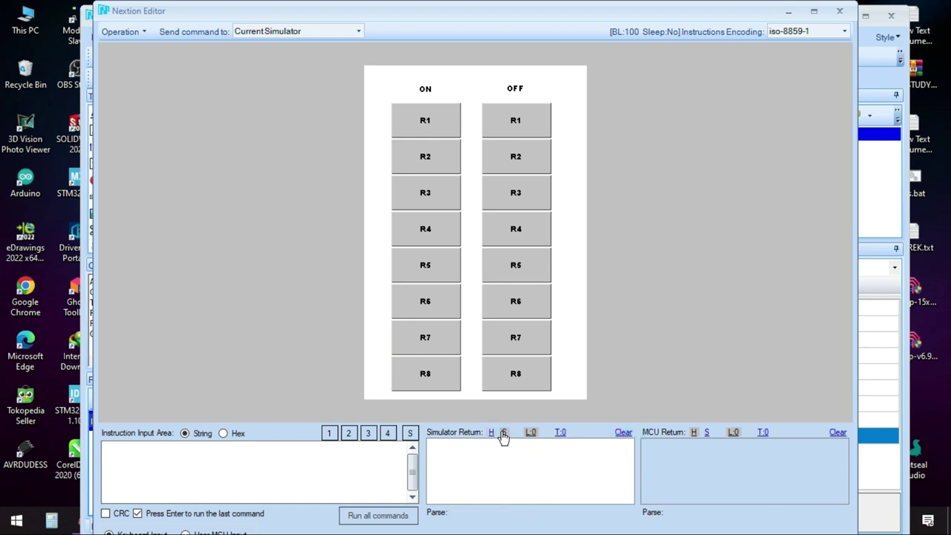
left_click(426, 121)
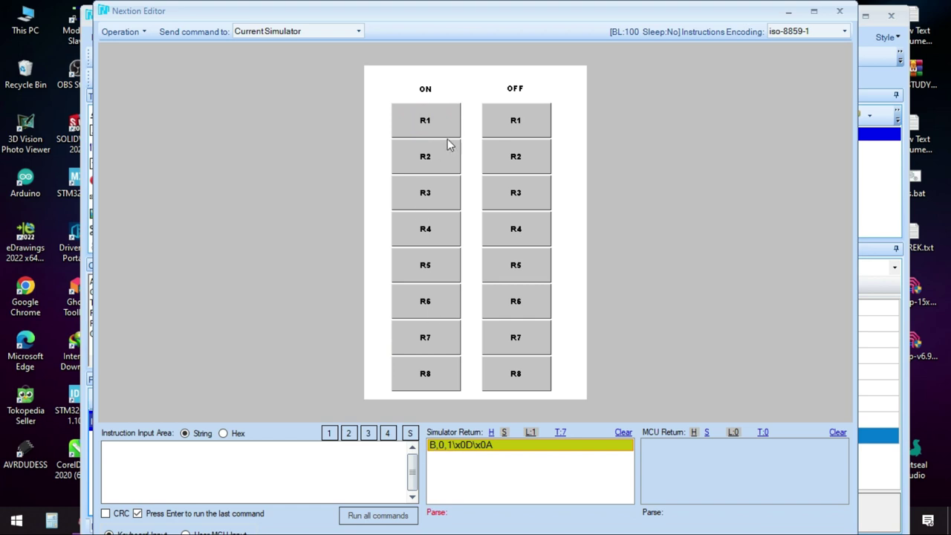
left_click(498, 126)
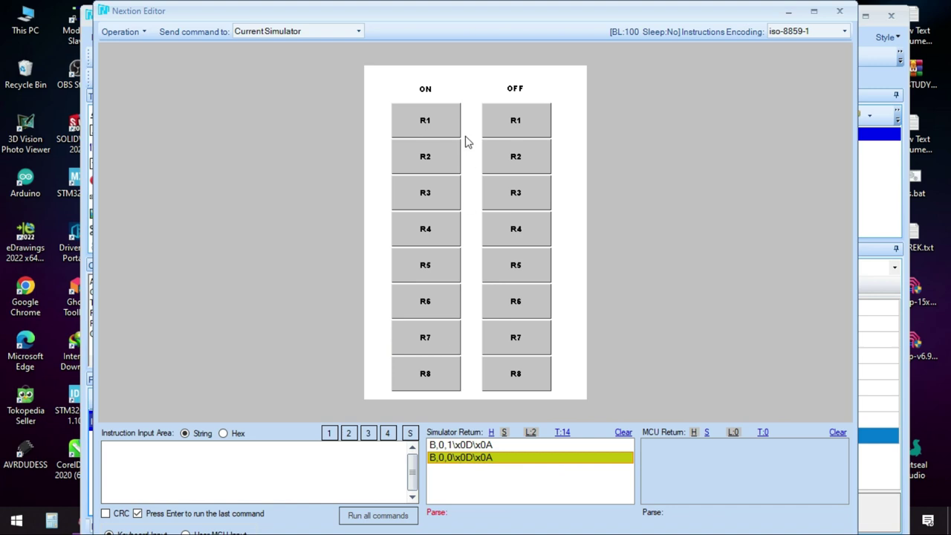
left_click(425, 168)
left_click(498, 169)
left_click(416, 156)
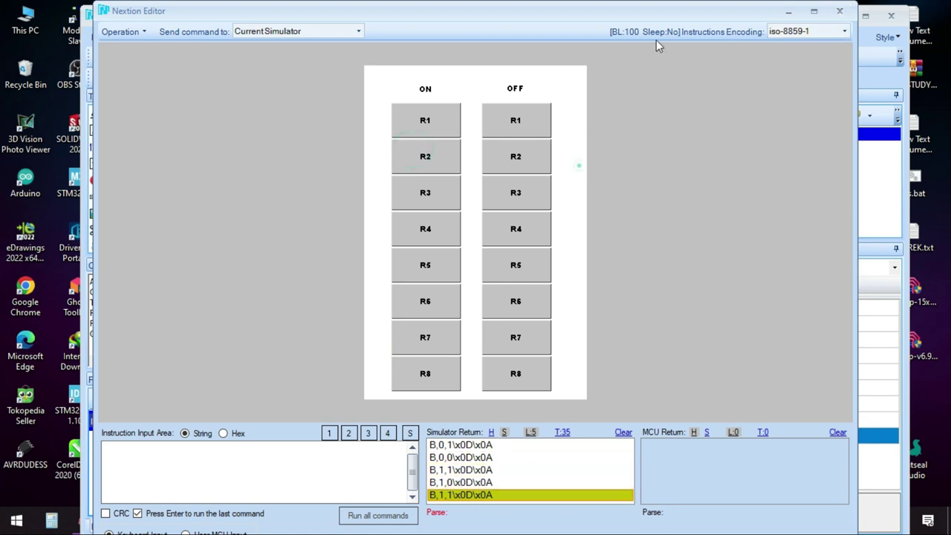
left_click(839, 12)
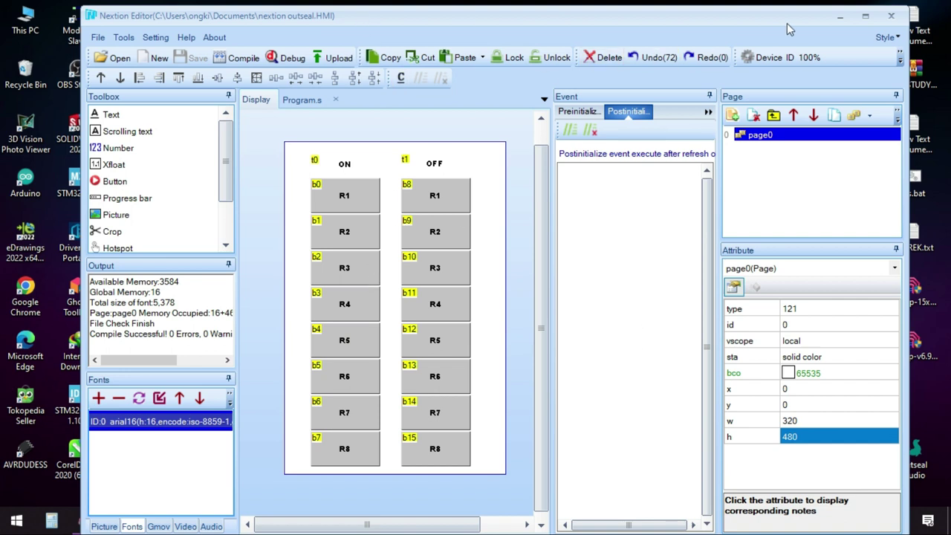
Switch to Outseal Studio and set the project's hardware to Mega Slim V1.
left_click(840, 23)
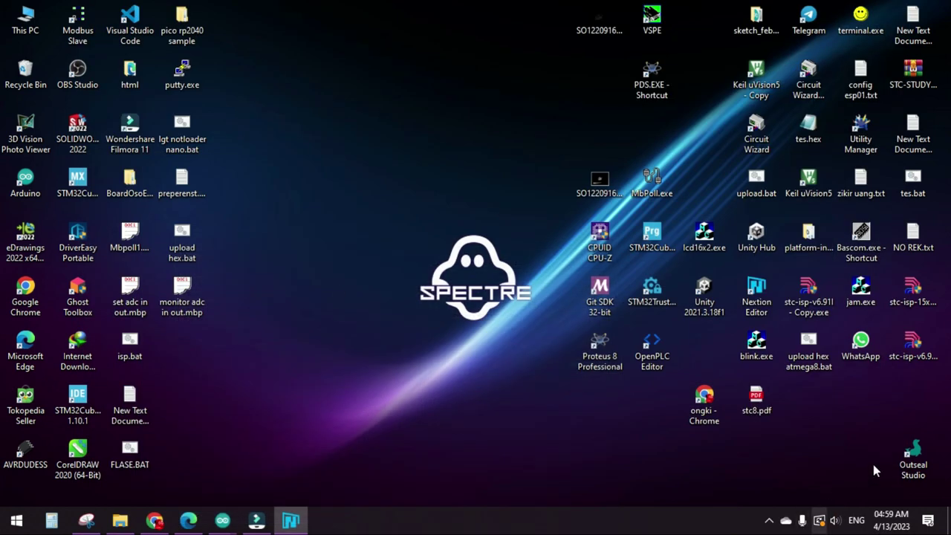
double_click(910, 453)
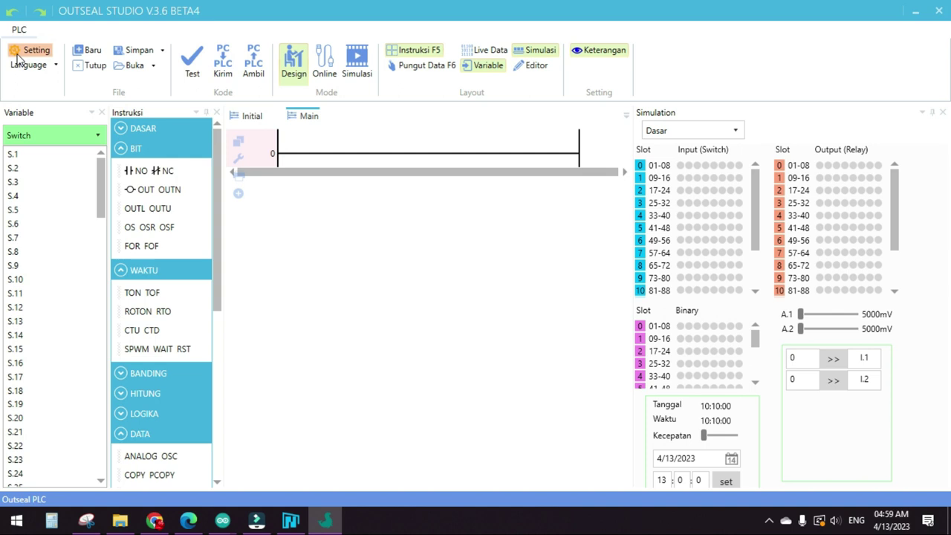
left_click(16, 56)
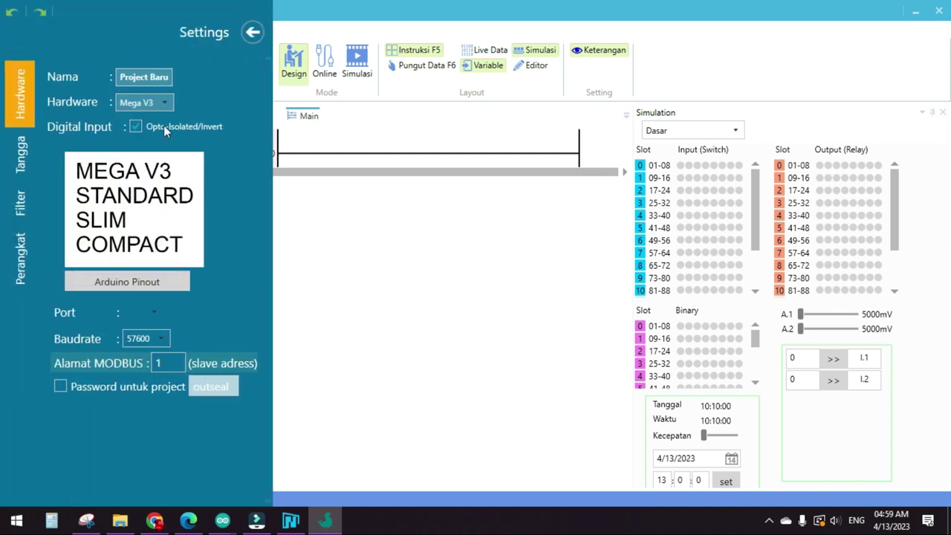
left_click(164, 105)
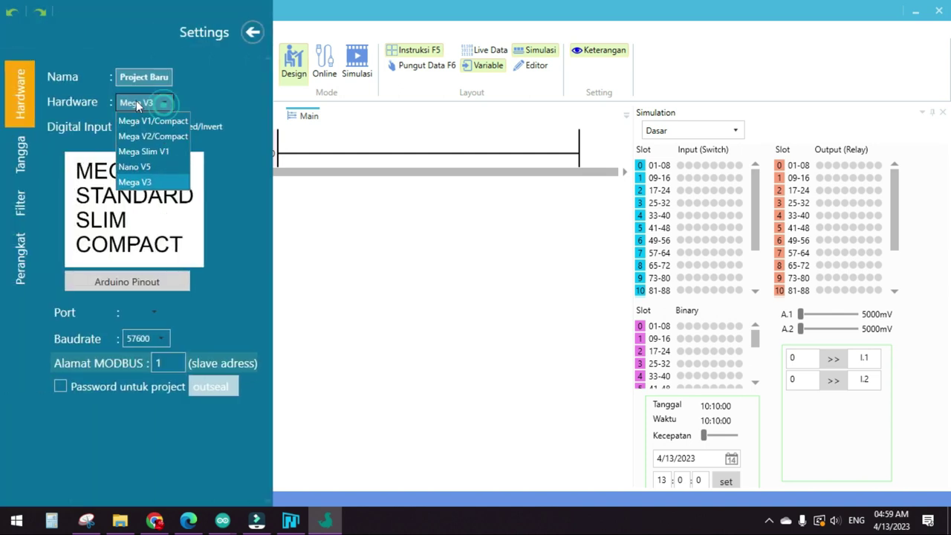
left_click(154, 158)
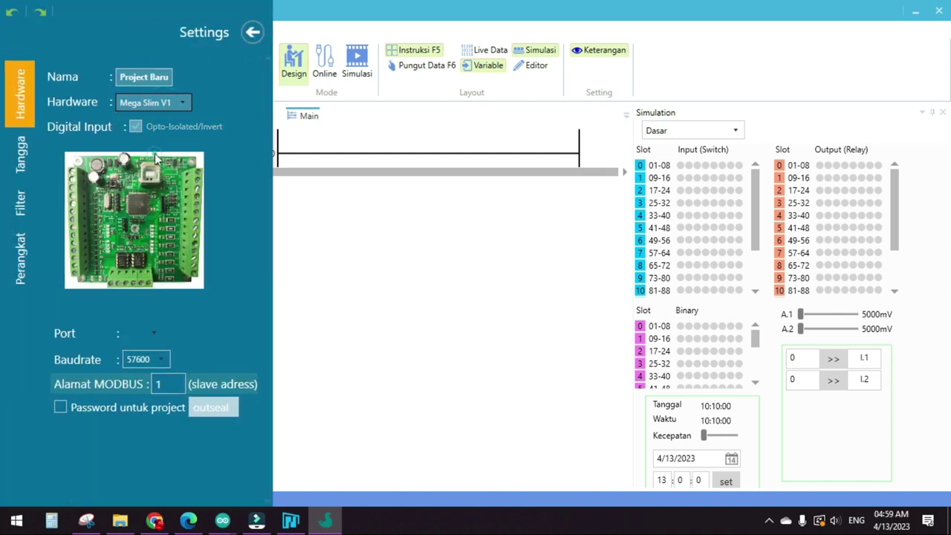
Set the communication port to COM2 and close the project settings.
left_click(155, 337)
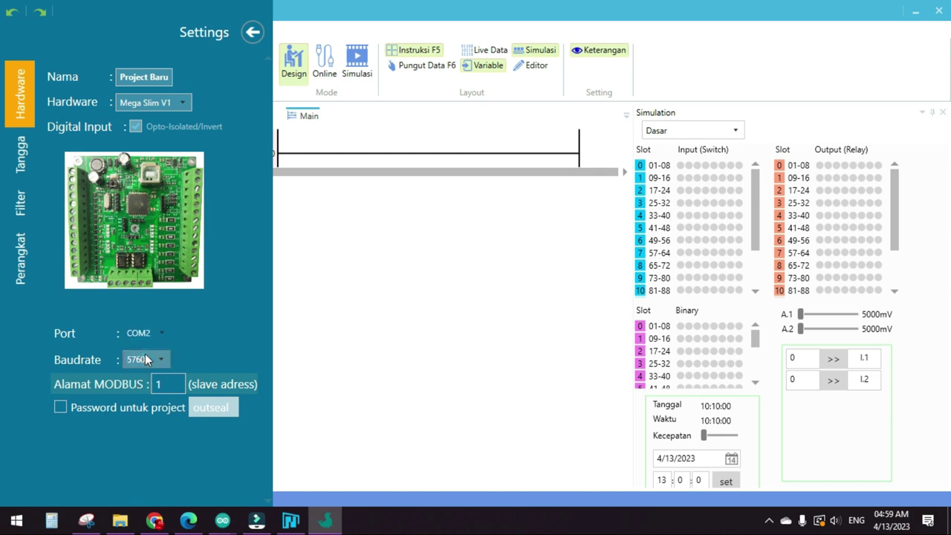
left_click(189, 332)
left_click(252, 32)
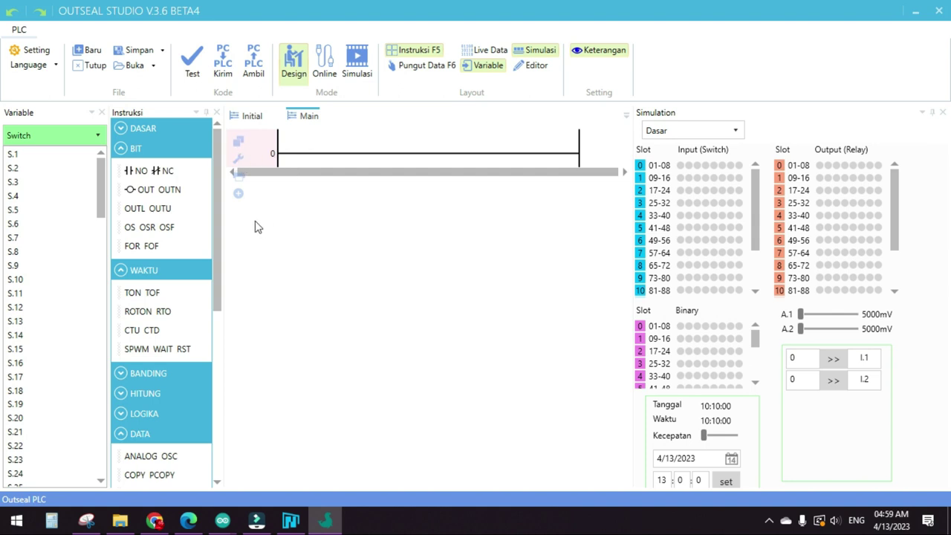
Add a second rung to the Main ladder and switch the variable list to Binary.
left_click(238, 195)
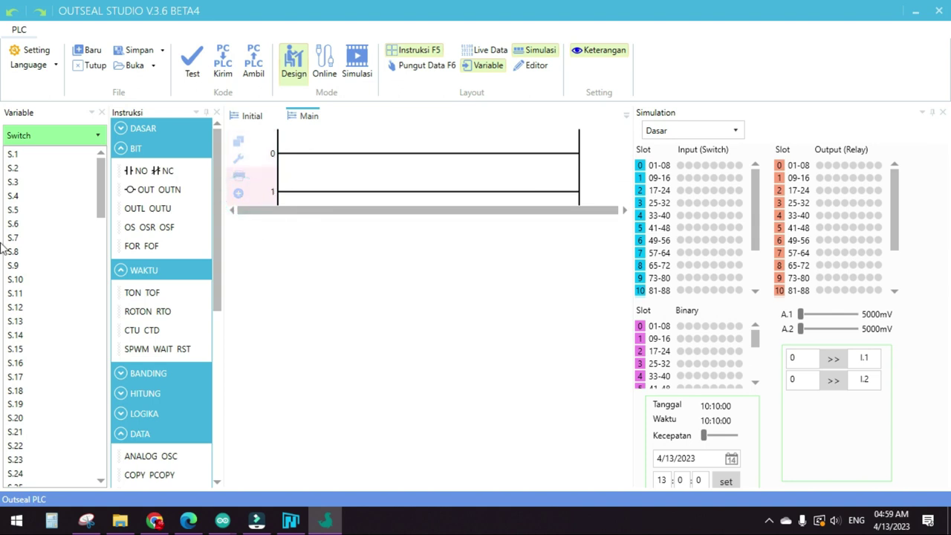
left_click(25, 132)
left_click(27, 132)
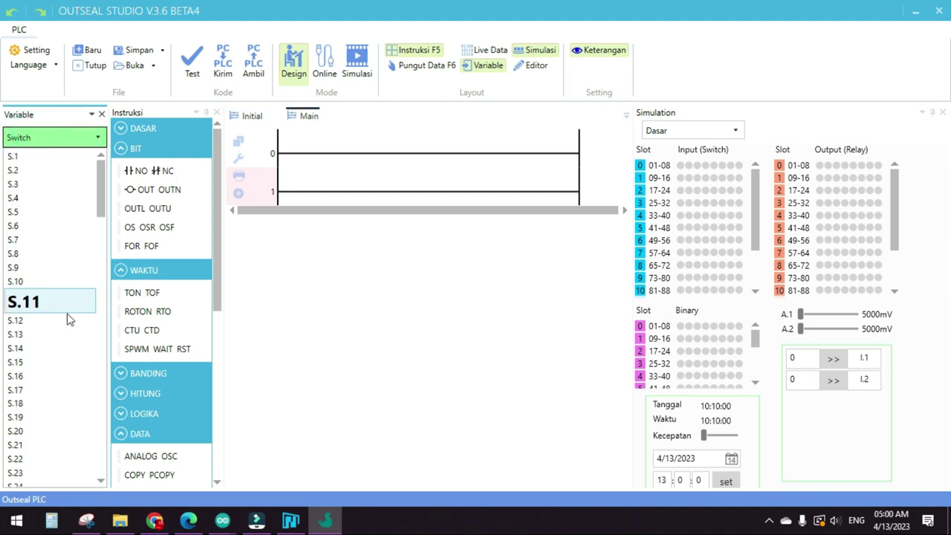
left_click(29, 138)
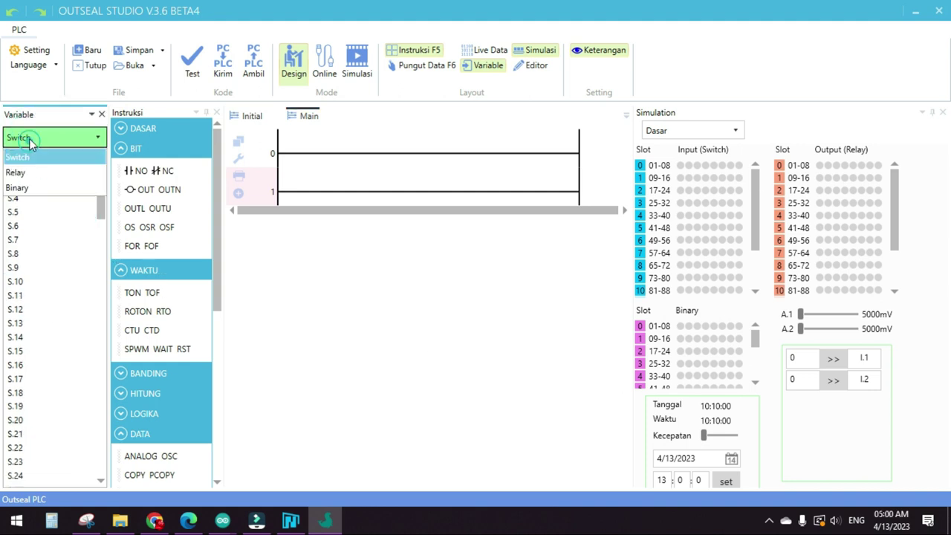
left_click(27, 189)
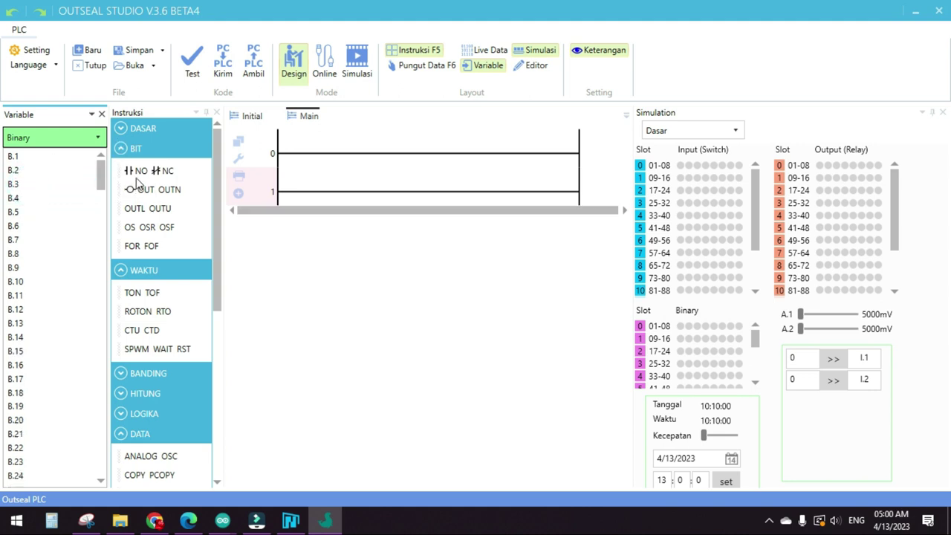
Place a normally open (NO) contact at the start of rung 0 and of rung 1.
left_click(298, 151)
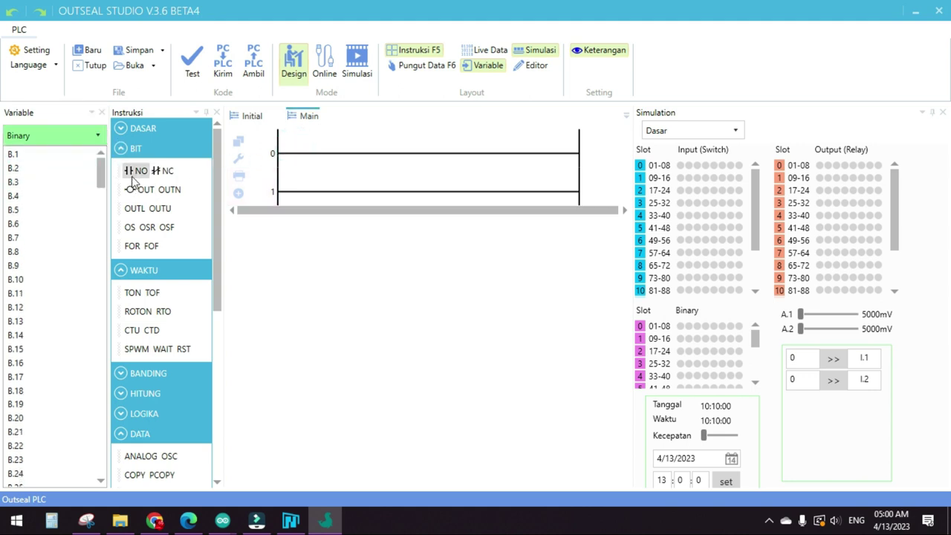
left_click_drag(132, 181, 293, 153)
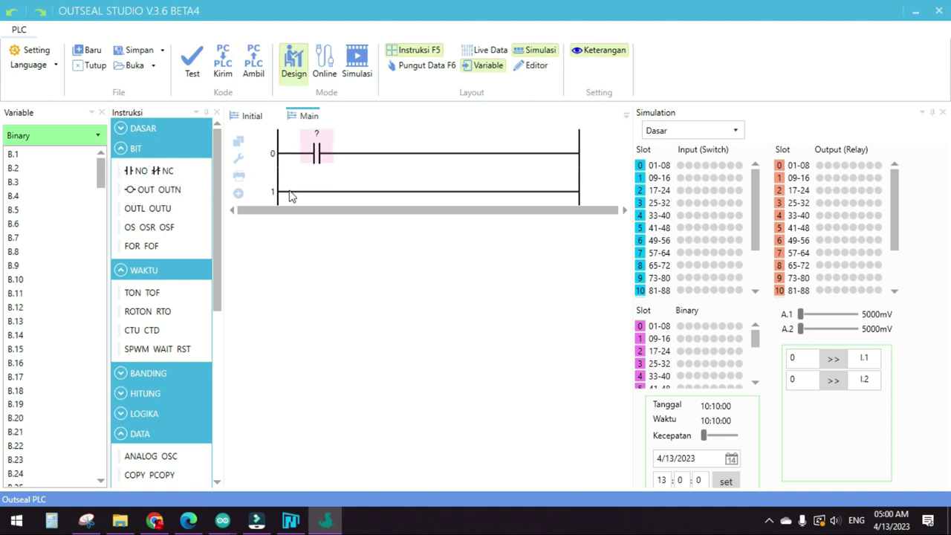
left_click(291, 192)
left_click_drag(133, 171, 293, 192)
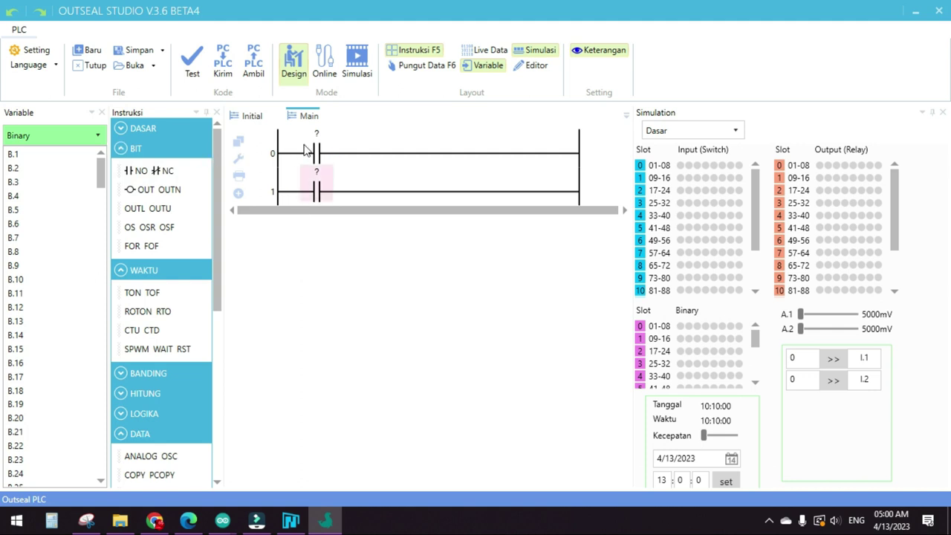
Assign binary variable B.1 to the rung 0 contact and B.2 to the rung 1 contact.
left_click(308, 151)
mouse_move(309, 151)
left_mouse_down()
mouse_move(315, 140)
mouse_move(283, 128)
mouse_move(308, 144)
left_mouse_up()
left_click_drag(14, 170, 319, 187)
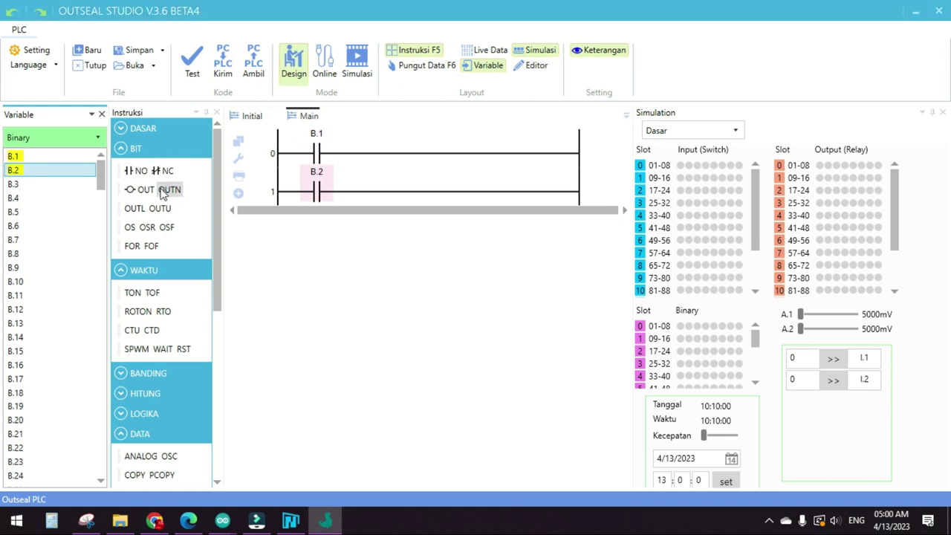
Add an OUT coil after the contact on rung 0 and on rung 1.
left_click_drag(133, 189, 333, 160)
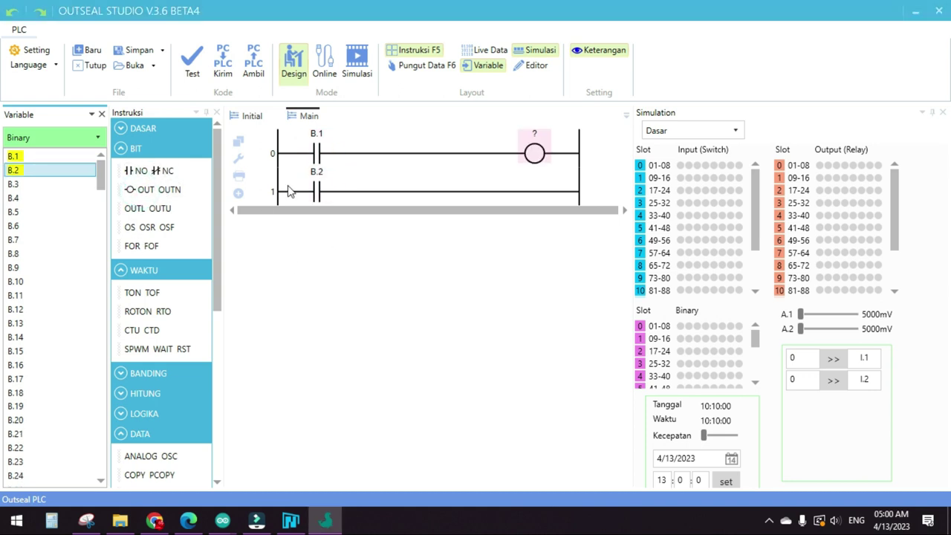
left_click_drag(130, 189, 336, 194)
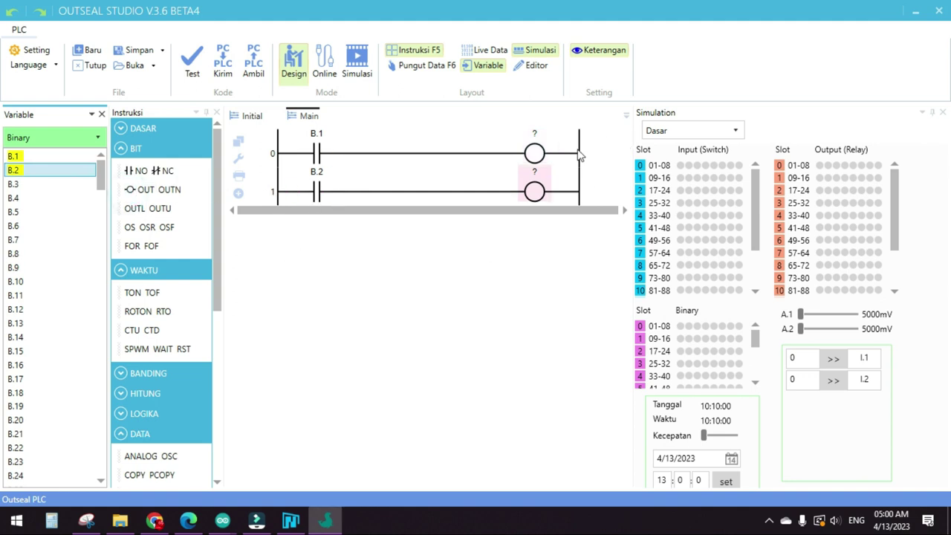
Switch the variable list to Relay and assign R.1 to the rung 0 coil.
left_click(535, 151)
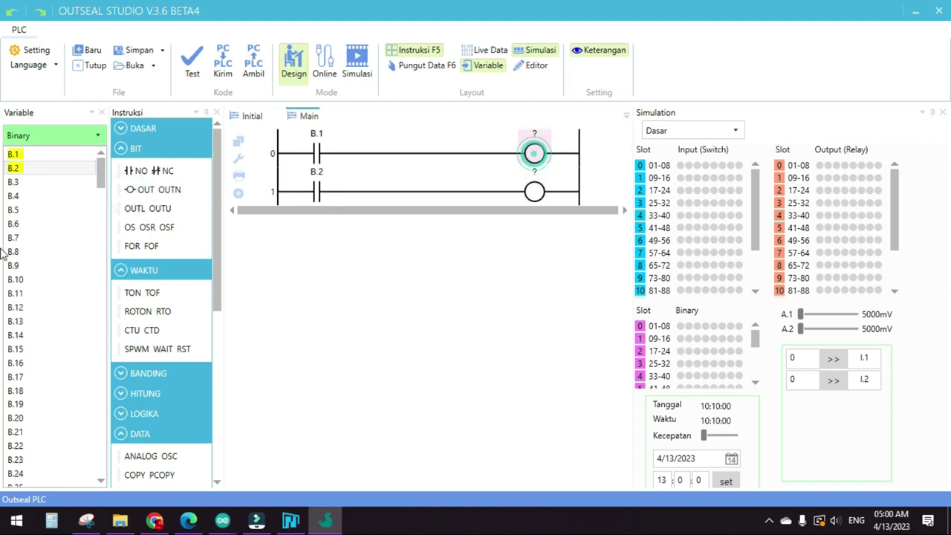
left_click(41, 137)
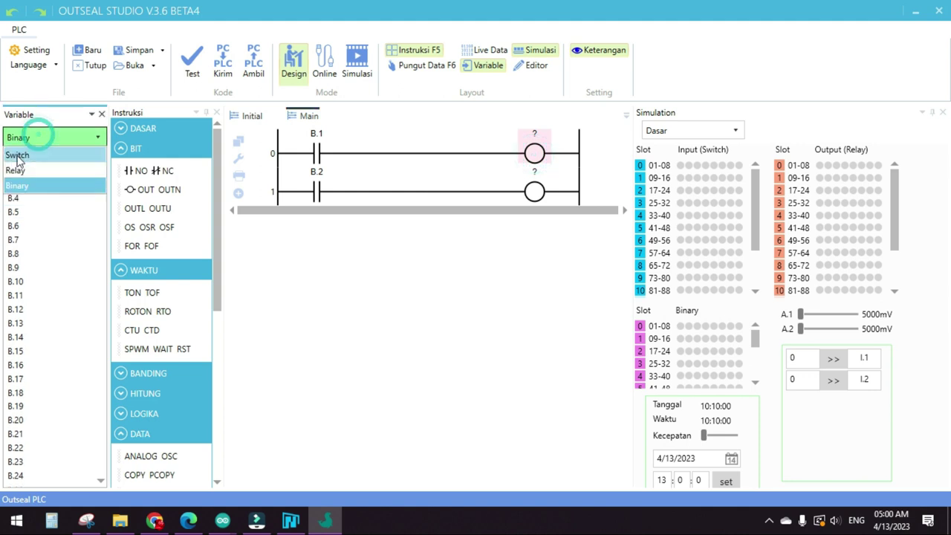
left_click(20, 154)
left_click(37, 136)
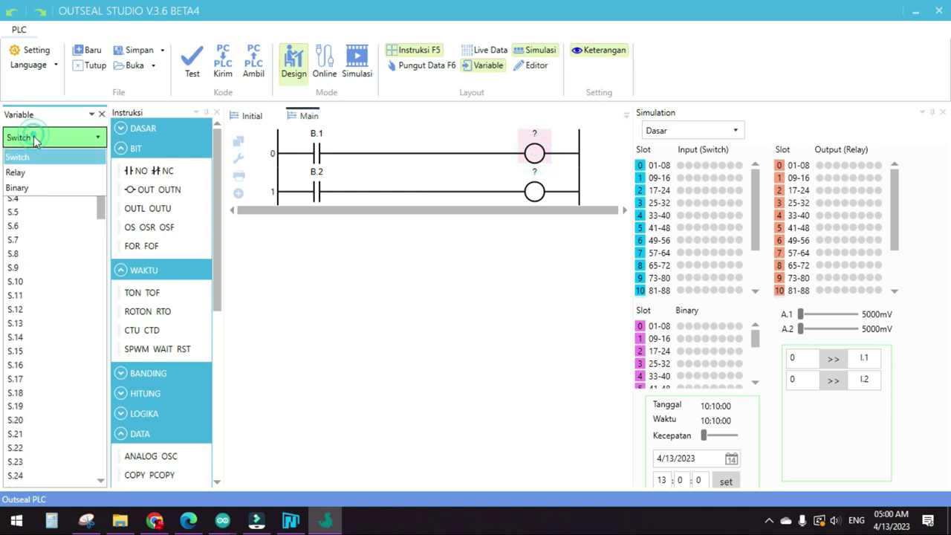
left_click(38, 171)
left_click_drag(33, 156, 533, 148)
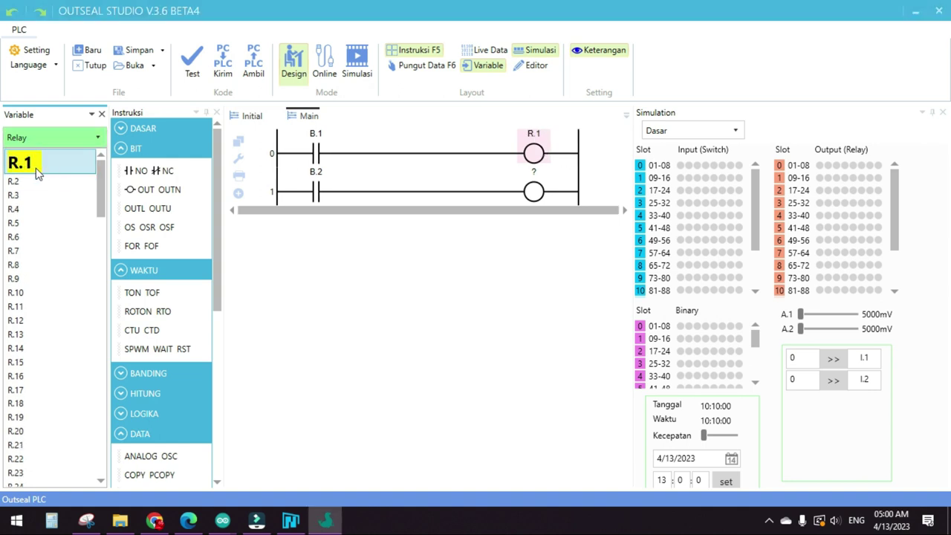
Assign relay R.2 to the rung 1 coil and add six empty rungs below it, numbered 2 to 7.
left_click_drag(26, 178, 535, 187)
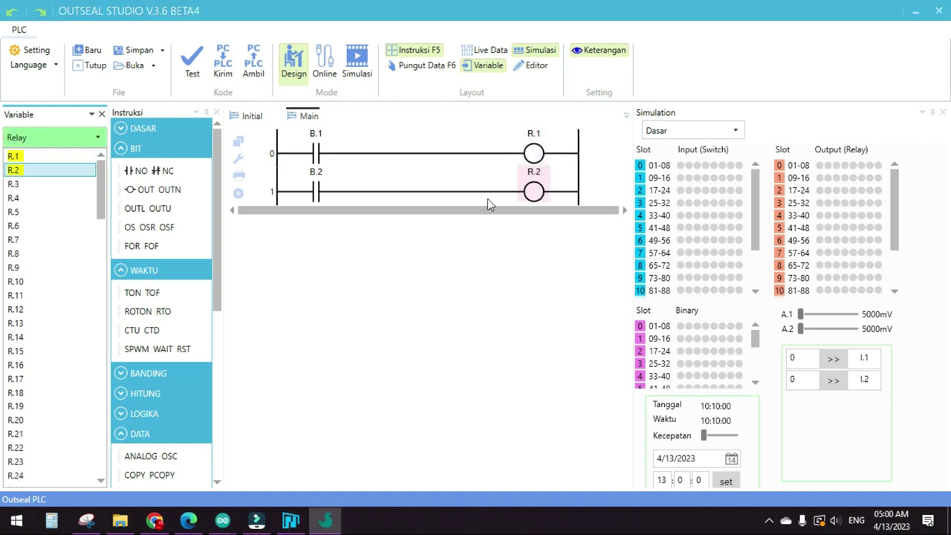
left_click(238, 195)
left_click(238, 194)
left_click(238, 194)
left_click(237, 195)
left_click(238, 194)
left_click(237, 194)
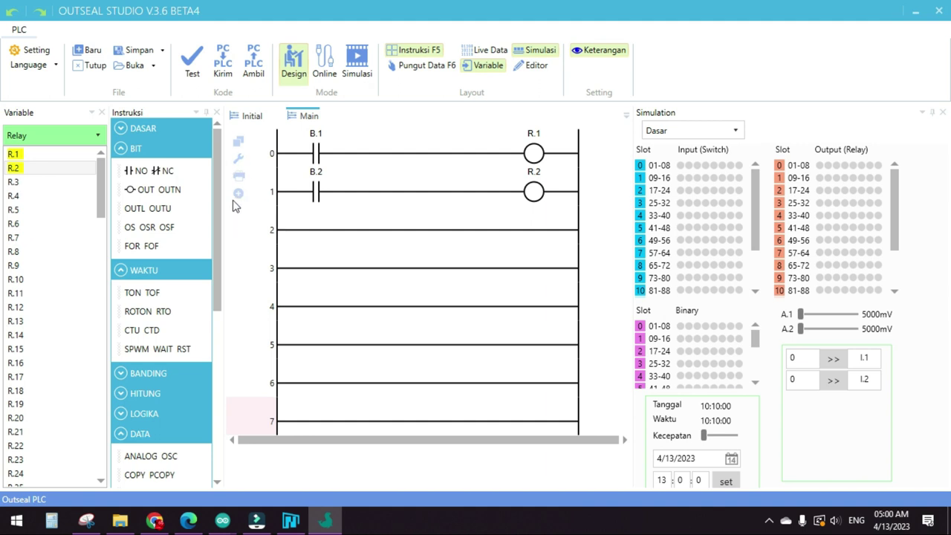
Place a normally open (NO) contact at the start of each empty rung from 2 to 7.
left_click_drag(134, 171, 294, 272)
left_click_drag(134, 170, 295, 313)
left_click_drag(135, 170, 295, 342)
left_click_drag(133, 170, 301, 385)
left_click_drag(134, 170, 292, 422)
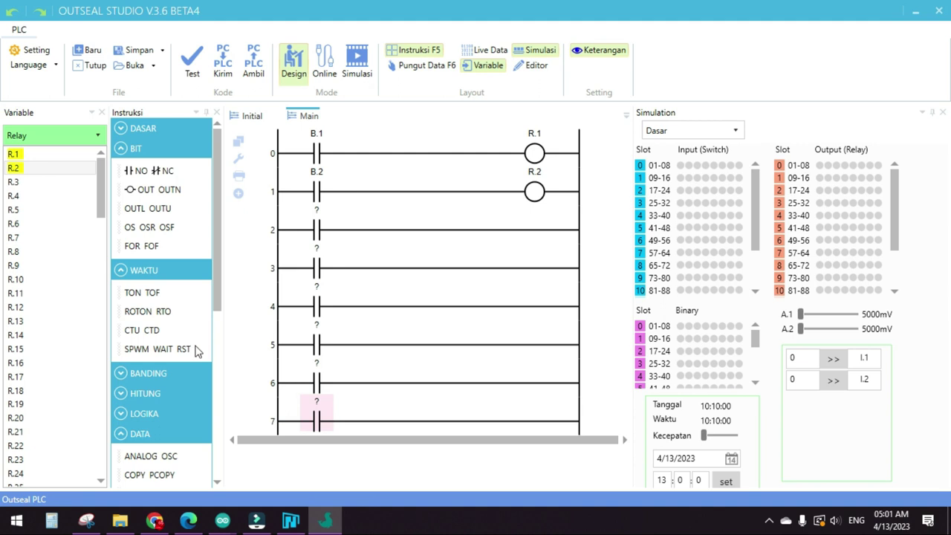
Add an OUT coil after the contact on each rung from 2 to 7.
left_click_drag(180, 192, 338, 230)
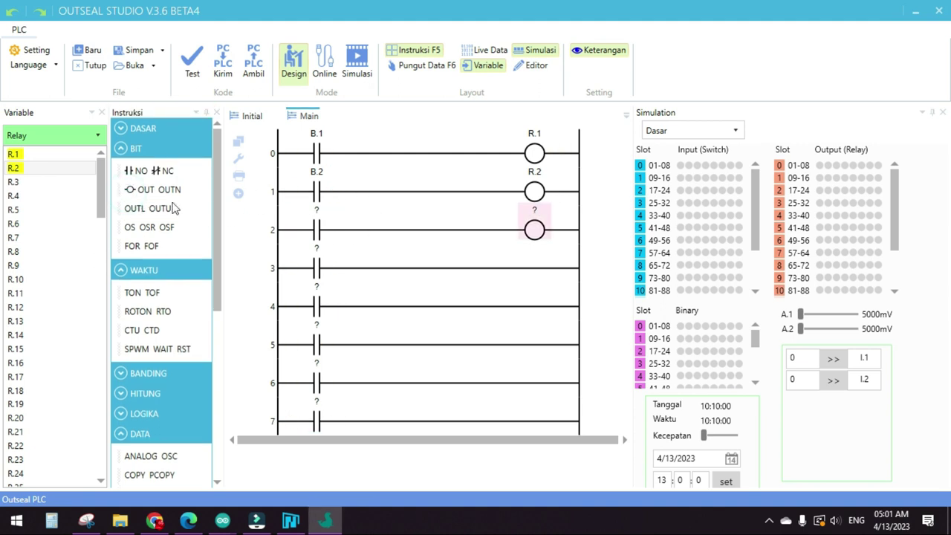
left_click_drag(148, 189, 303, 271)
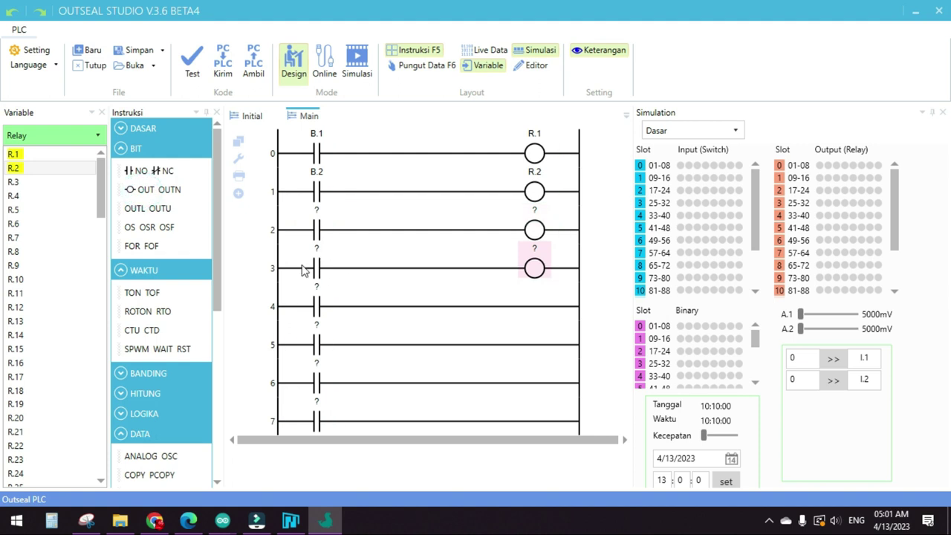
left_click(441, 363)
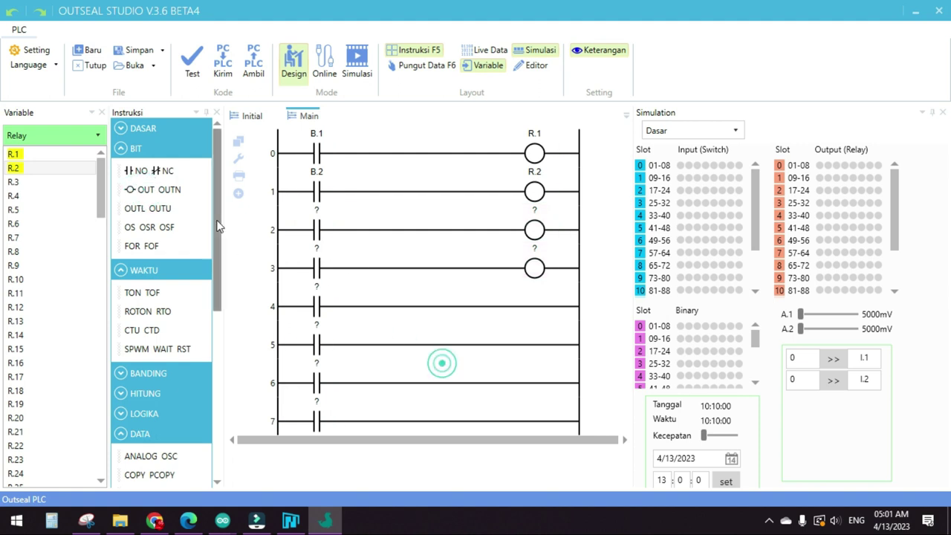
left_click_drag(128, 189, 339, 314)
left_click_drag(134, 189, 339, 350)
left_click_drag(132, 190, 334, 382)
left_click_drag(131, 189, 330, 421)
Assign relays R.3 to R.8 in order to the coils on rungs 2 to 7.
left_click_drag(13, 183, 534, 230)
left_click_drag(15, 198, 533, 275)
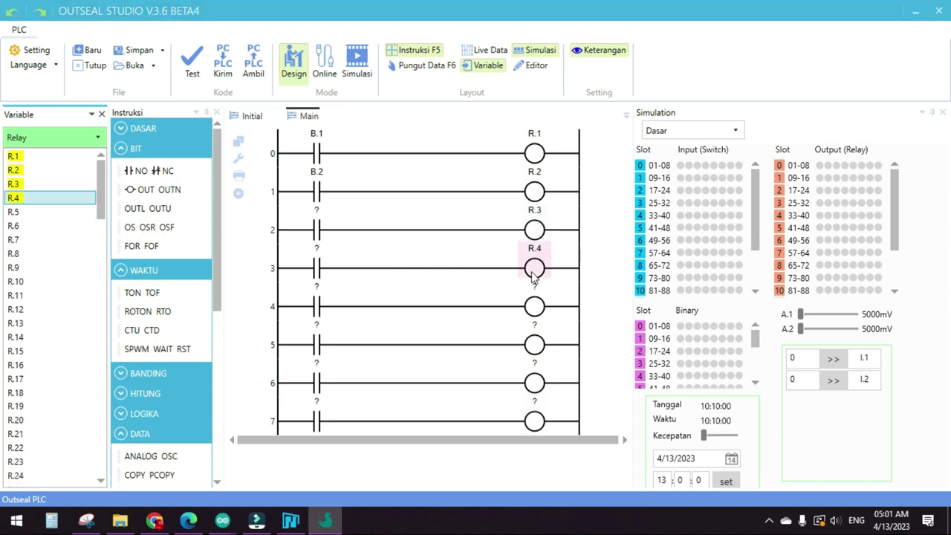
left_click_drag(12, 214, 533, 299)
left_click_drag(14, 223, 533, 336)
left_click_drag(15, 239, 549, 409)
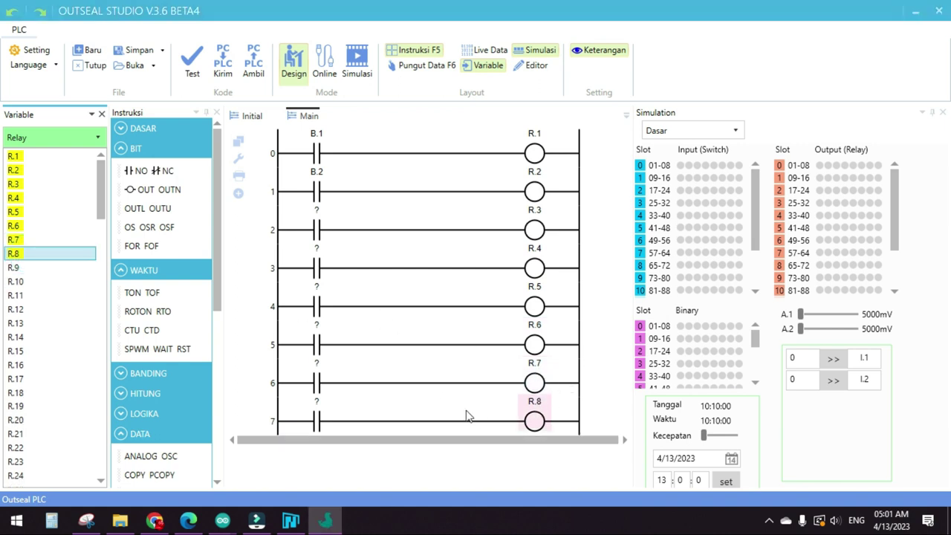
Assign binary variables B.3 to B.8 in order to the contacts on rungs 2 to 7 and test the ladder for errors.
left_click(52, 137)
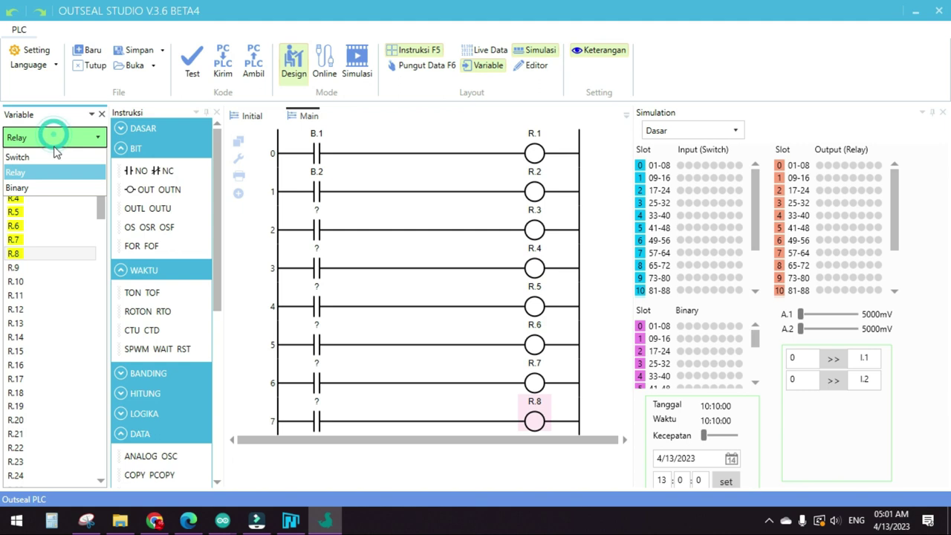
left_click(56, 189)
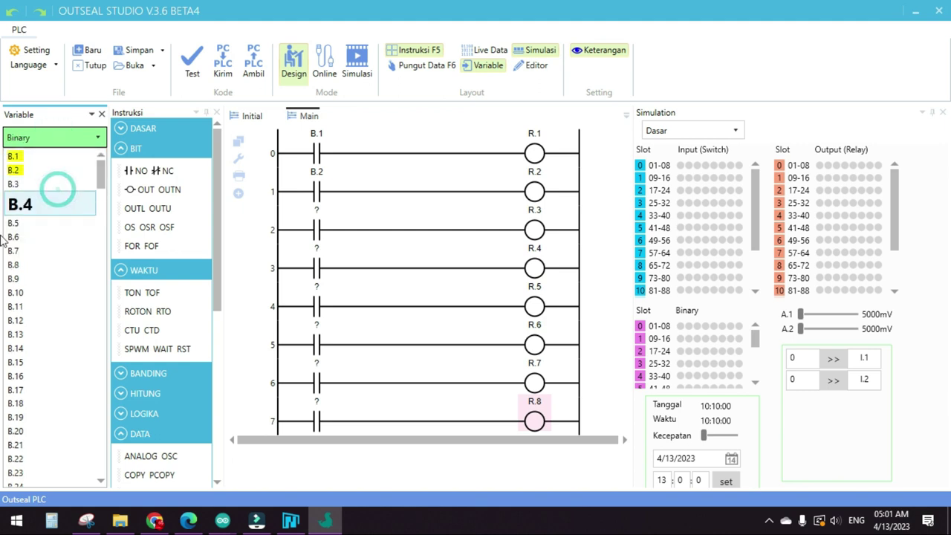
left_click_drag(13, 185, 317, 223)
left_click_drag(13, 198, 317, 255)
left_click_drag(13, 212, 317, 305)
left_click_drag(14, 226, 315, 336)
left_click_drag(13, 240, 319, 369)
left_click_drag(26, 254, 325, 414)
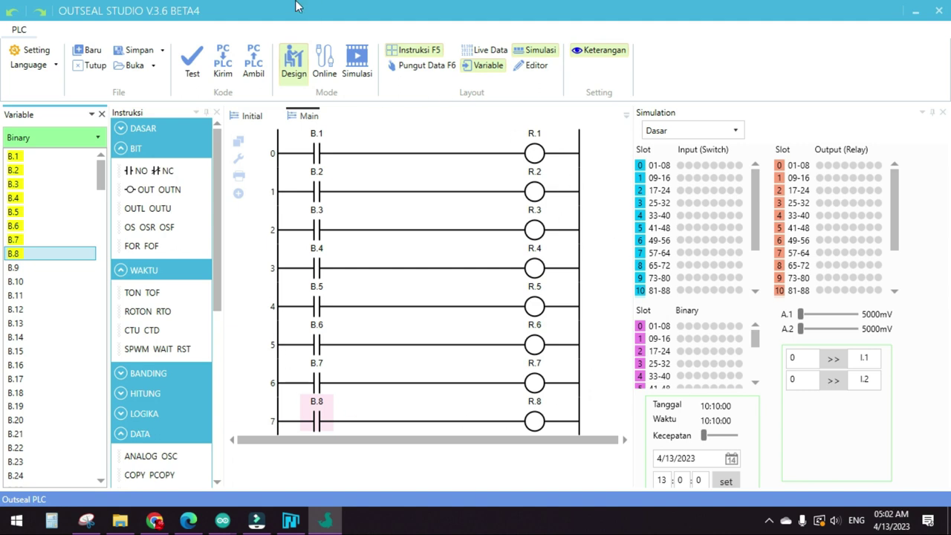
left_click(192, 73)
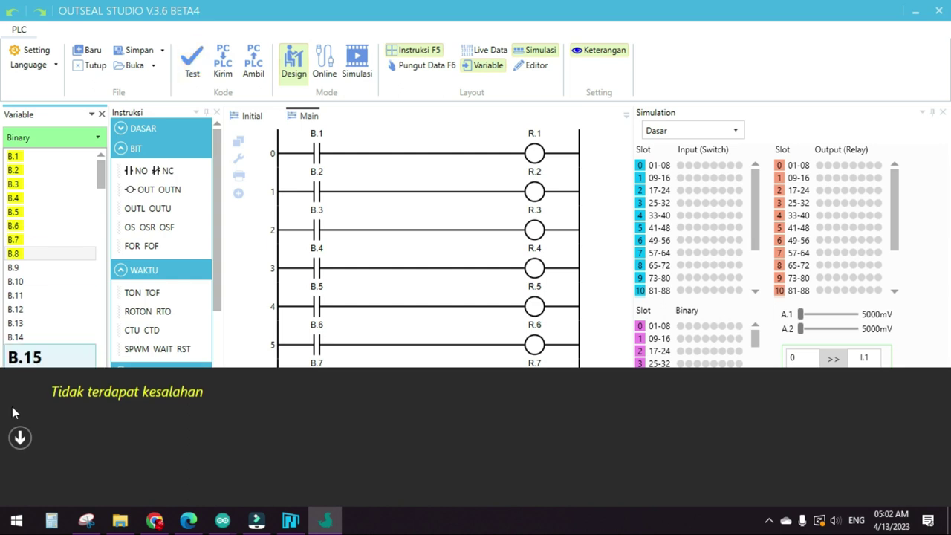
left_click(20, 438)
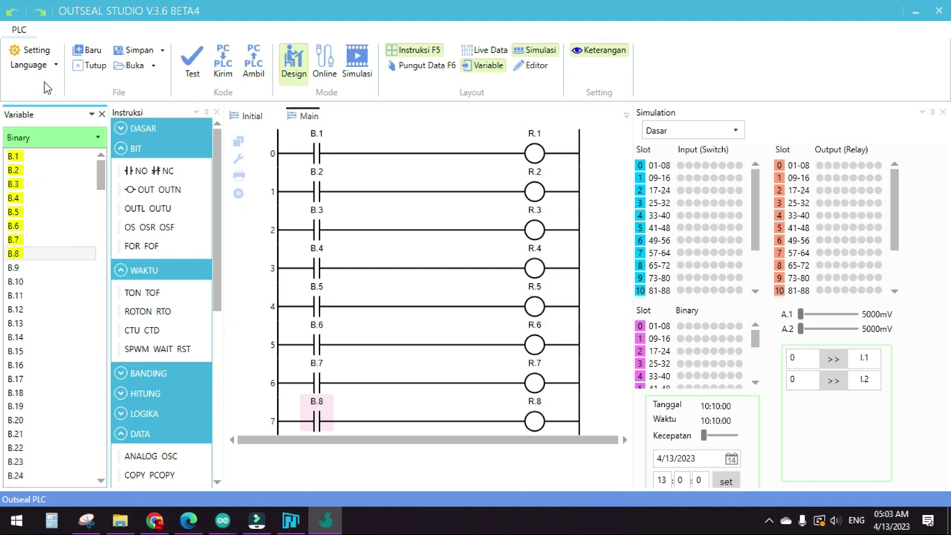
Set the communication port to COM28 and choose the baud rate in the project's hardware settings.
left_click(31, 47)
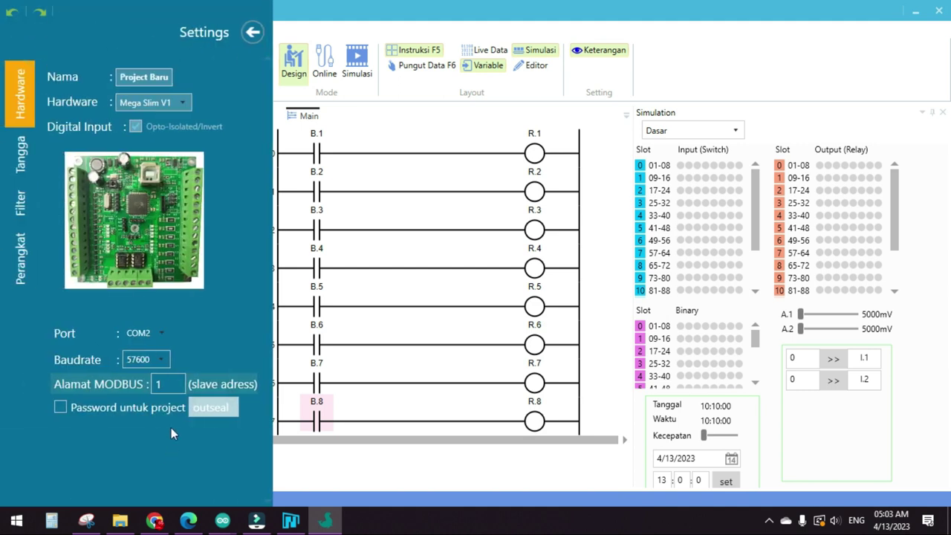
left_click(148, 334)
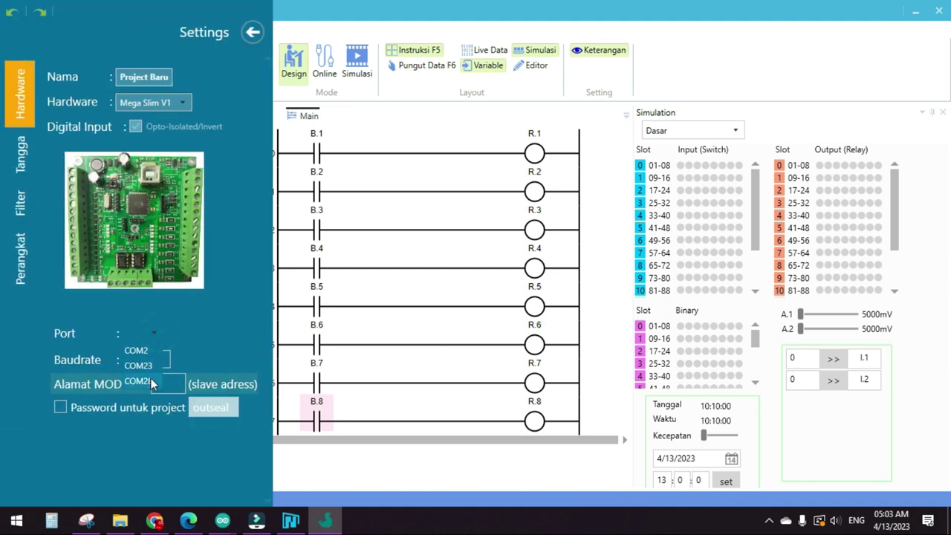
left_click(151, 382)
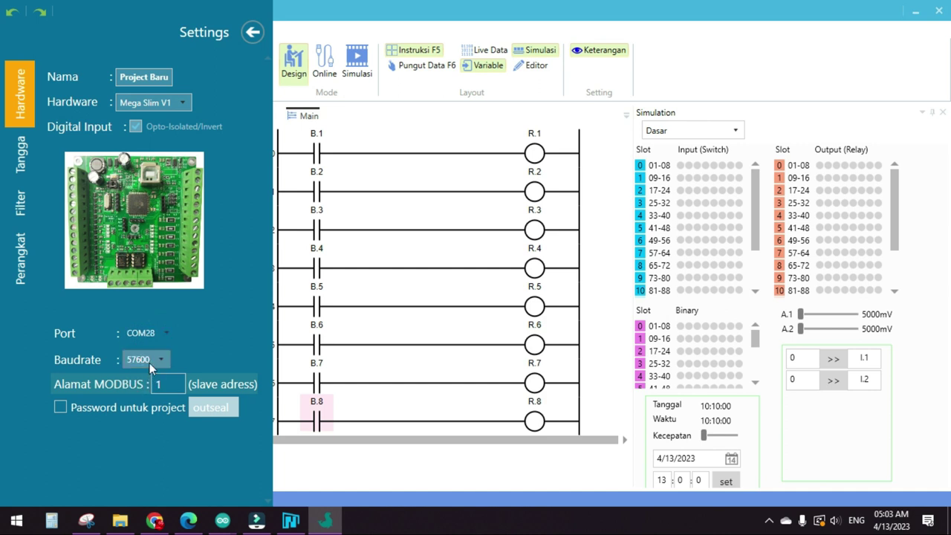
left_click(149, 363)
left_click(135, 442)
left_click(253, 32)
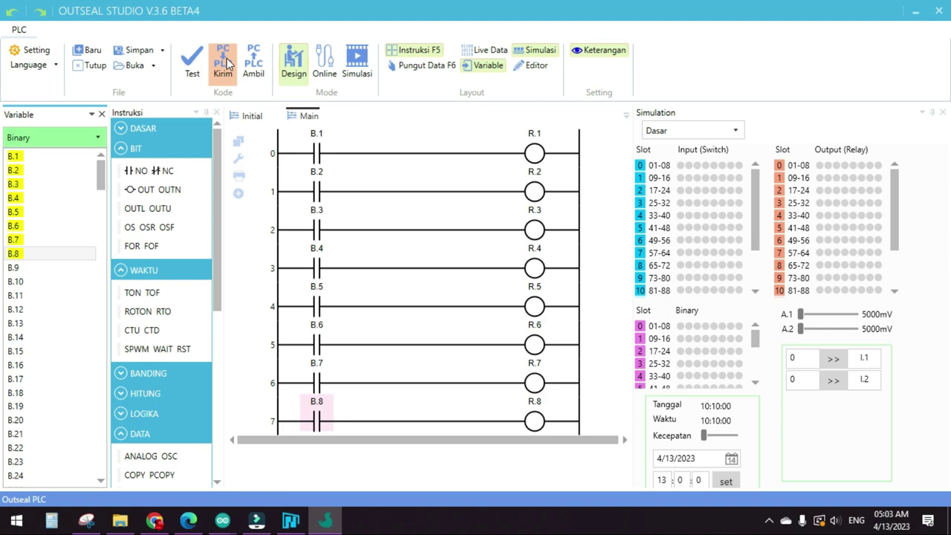
Upload the ladder program to the PLC and switch to online mode.
left_click(227, 58)
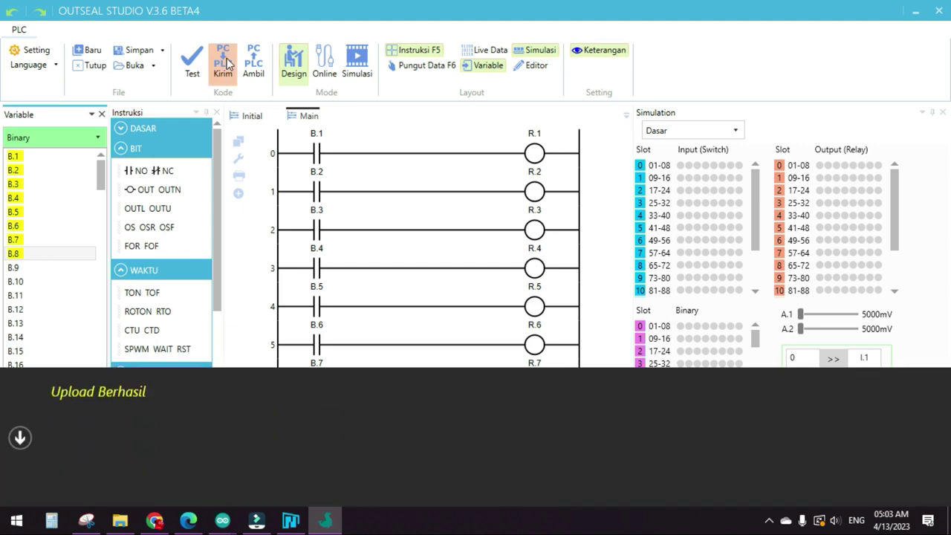
left_click(20, 438)
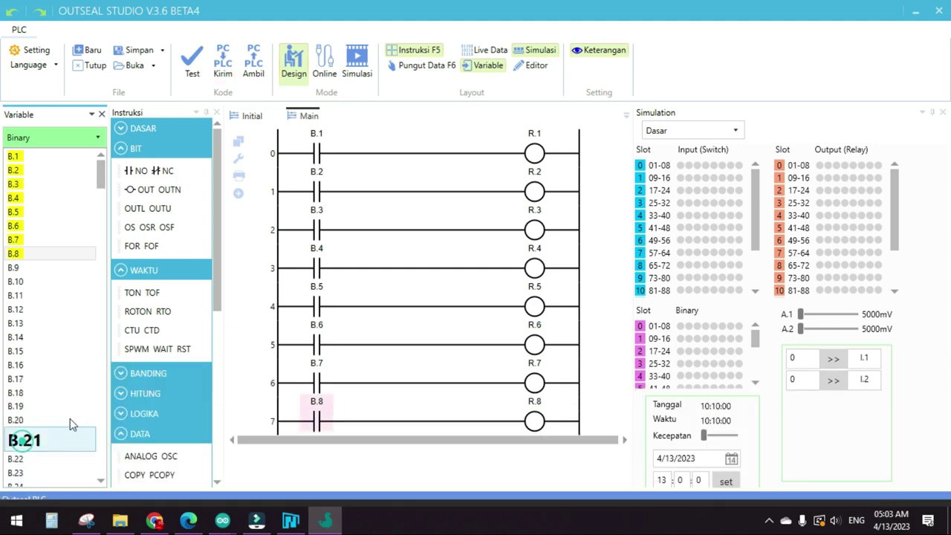
left_click(326, 66)
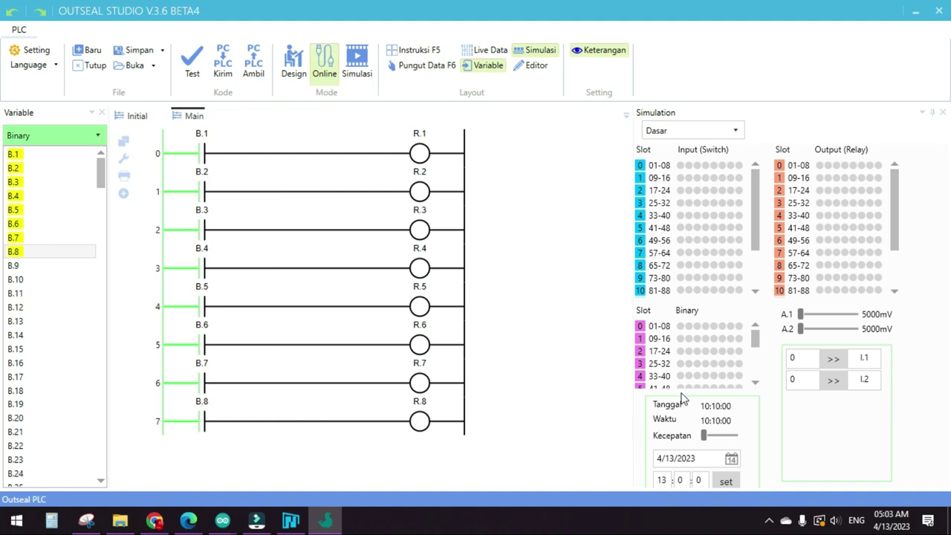
Test the relays online by turning on binary bits B.1 to B.8, and return to design mode.
left_click(680, 328)
left_click(688, 331)
left_click(697, 331)
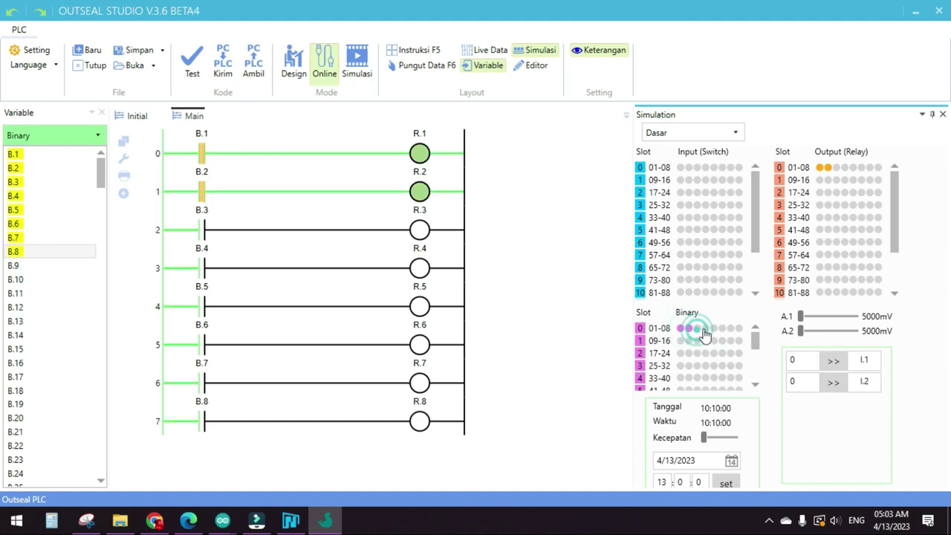
left_click(705, 329)
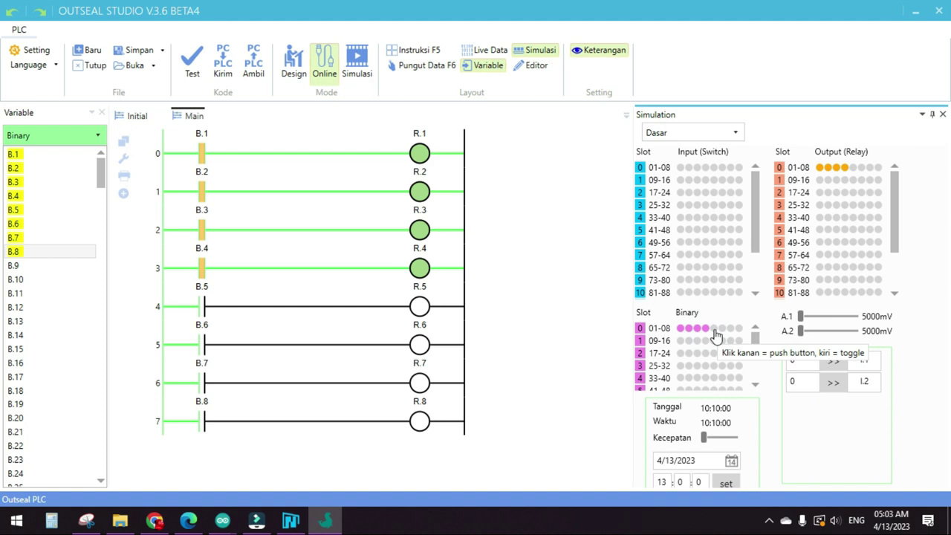
left_click(714, 328)
left_click(723, 330)
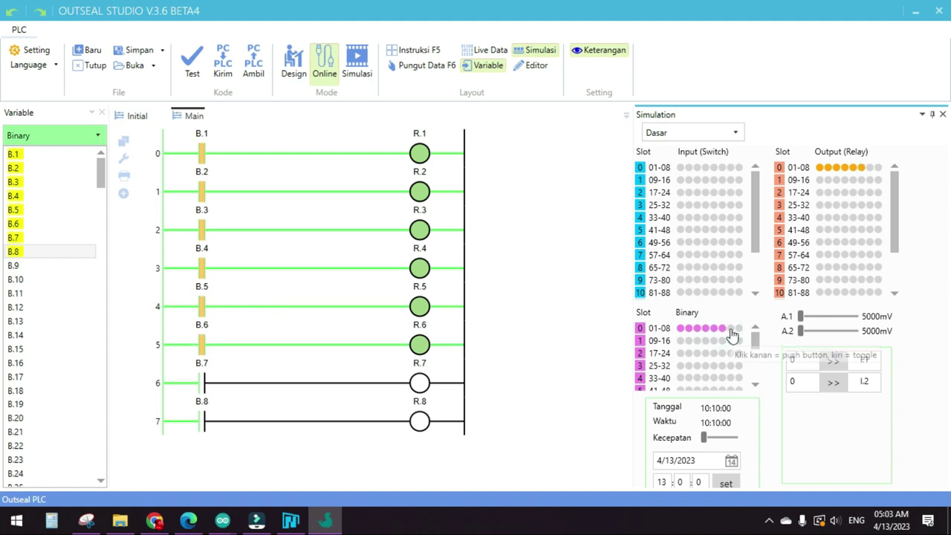
left_click(732, 329)
left_click(739, 329)
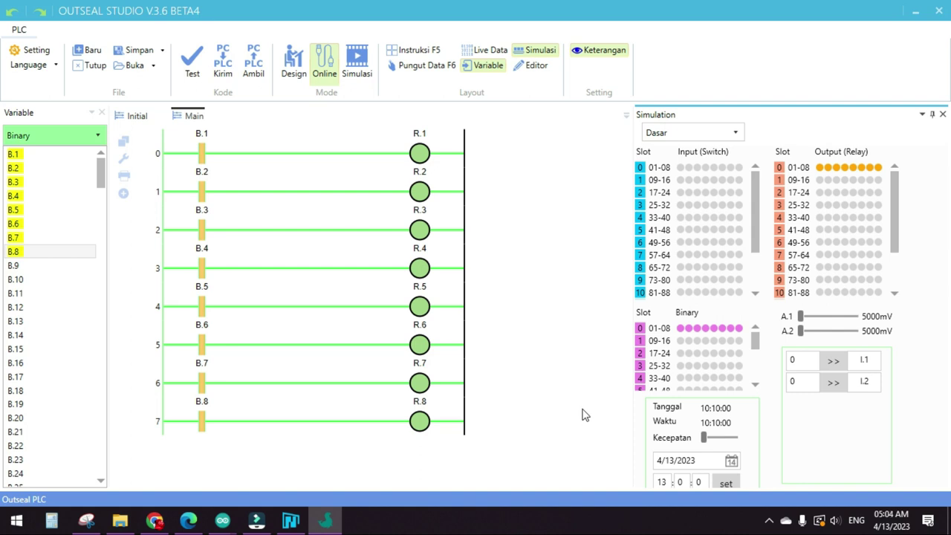
left_click(294, 67)
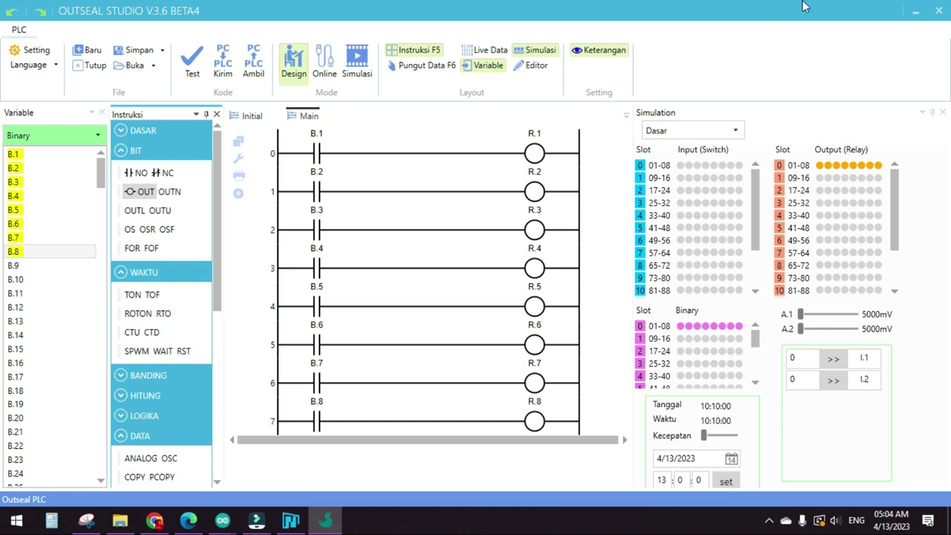
Switch to the nextion outseal project in Nextion Editor.
left_click(913, 15)
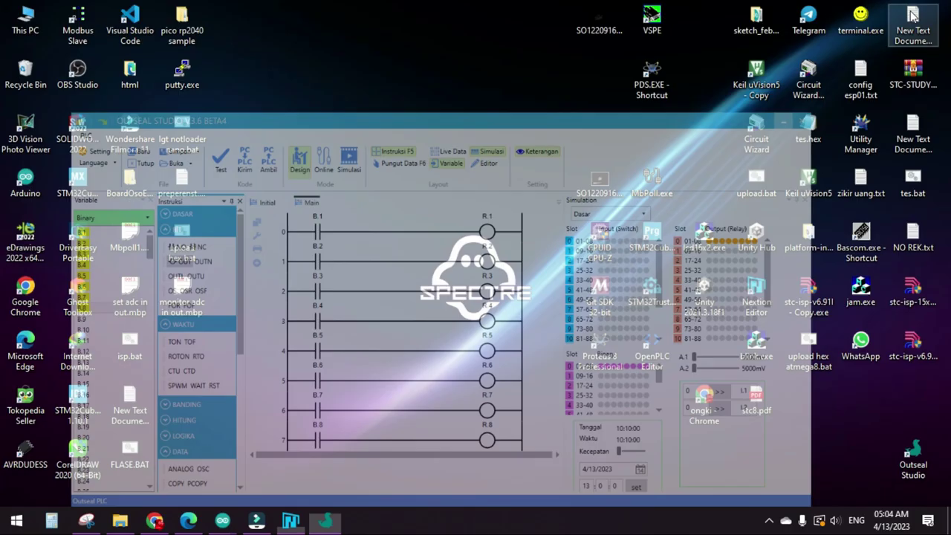
left_click(325, 523)
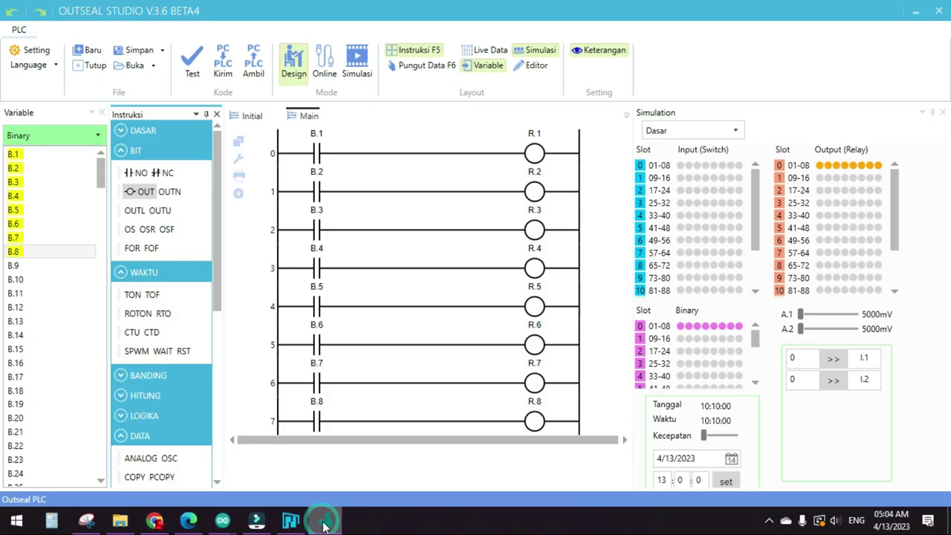
left_click(291, 520)
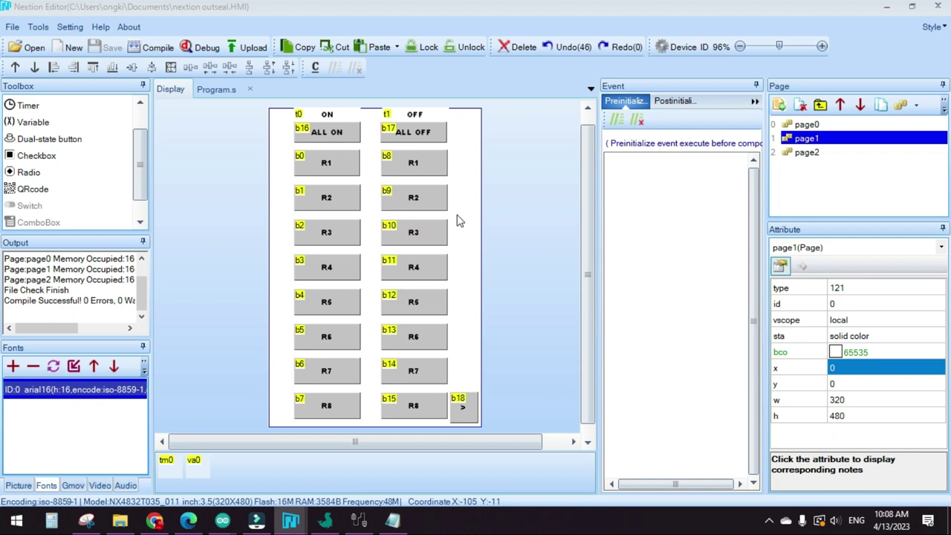
Examine the touch press event code of the ALL ON button b16 on page1.
left_click(327, 133)
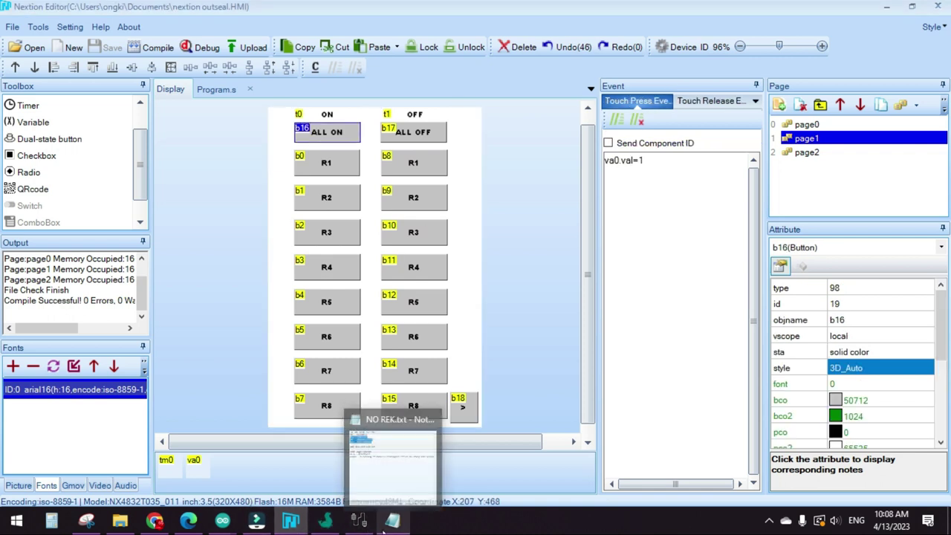
left_click(541, 194)
left_click(349, 138)
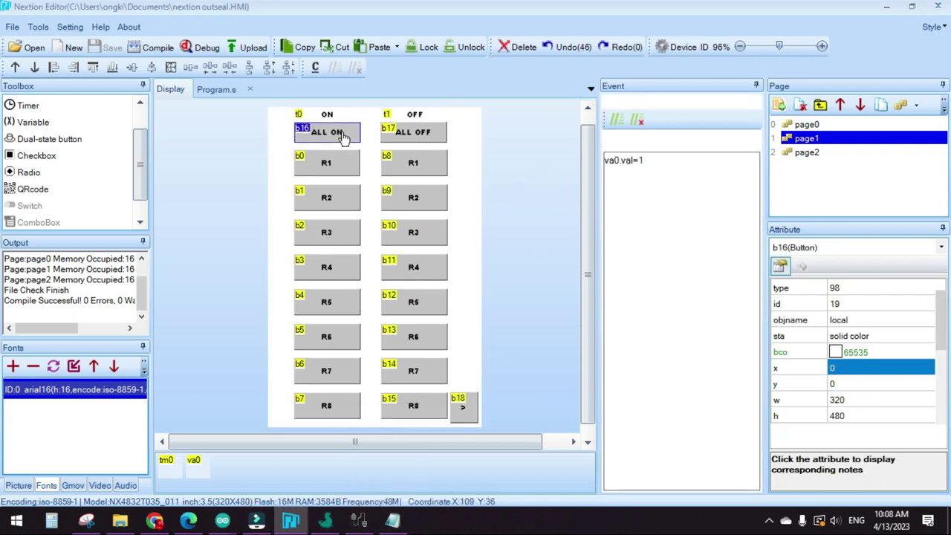
left_click(654, 167)
left_click(678, 159)
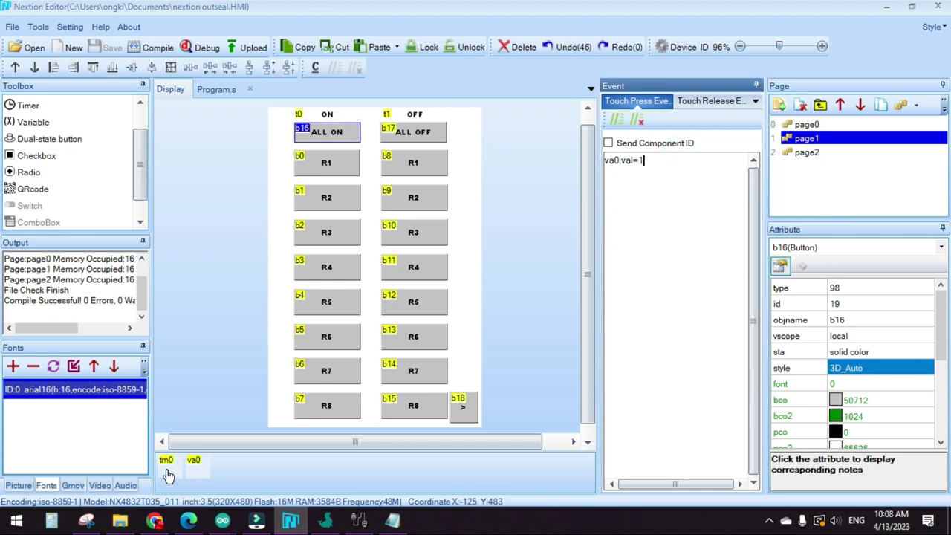
left_click(674, 158)
left_click(346, 133)
left_click(631, 162)
left_click(650, 168)
left_click(671, 166)
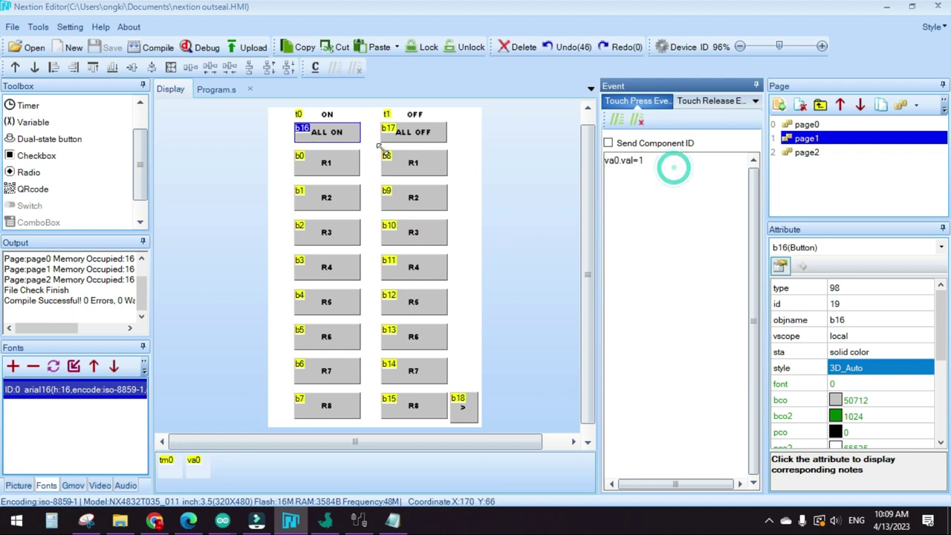
Re-enter 0 as the value in the ALL OFF button b17's touch press code va0.val=0, and open the va0 variable's attributes.
left_click(413, 127)
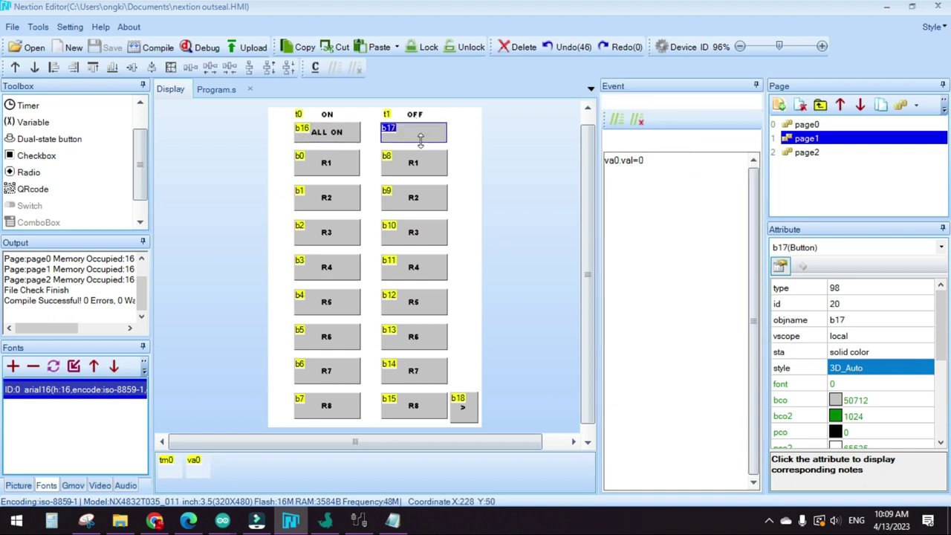
left_click(660, 164)
key("BackSpace")
type("0")
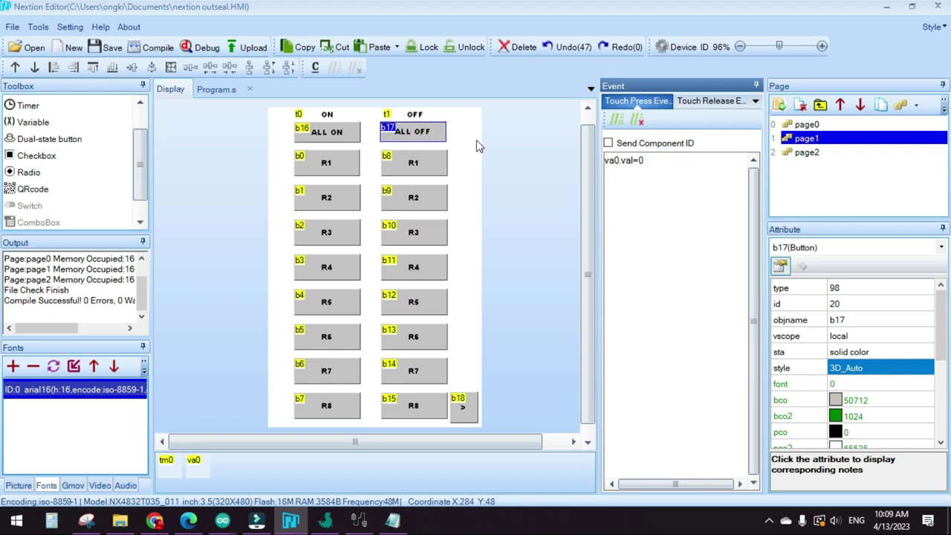
left_click(672, 160)
left_click(194, 472)
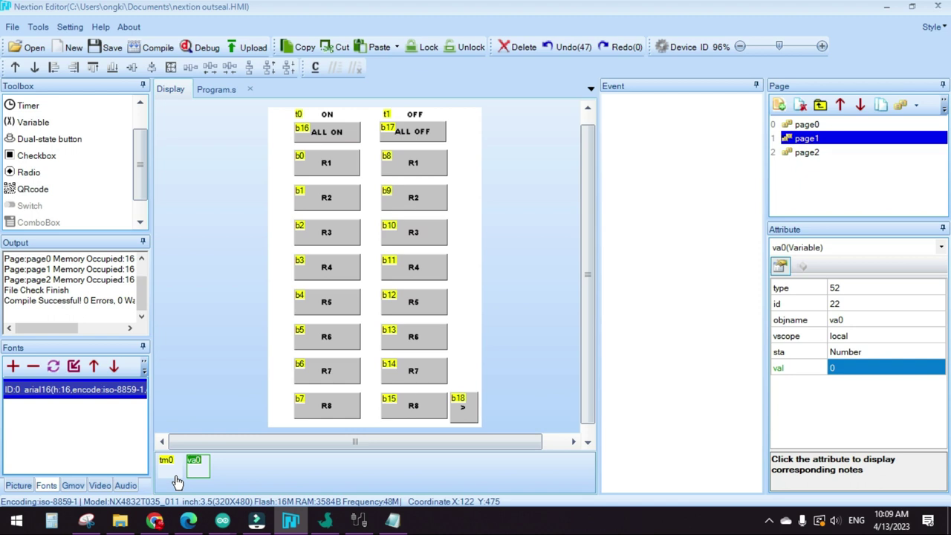
Examine the tim and en attributes of the tm0 timer on page1.
left_click(171, 470)
left_click(191, 467)
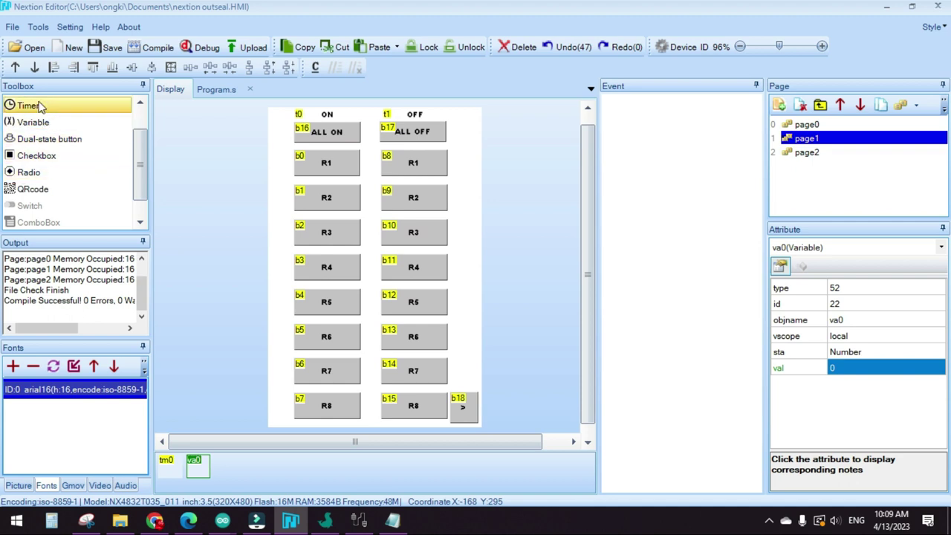
left_click(168, 463)
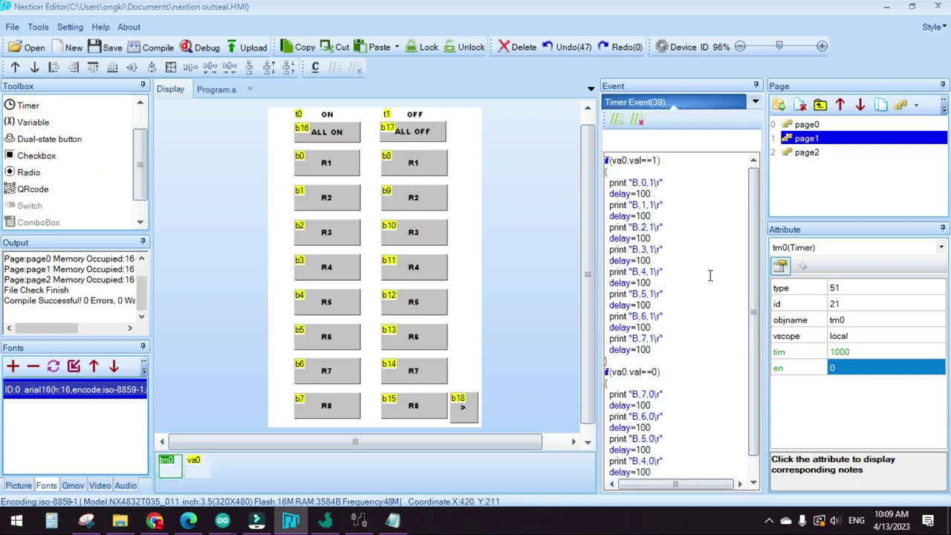
left_click(853, 353)
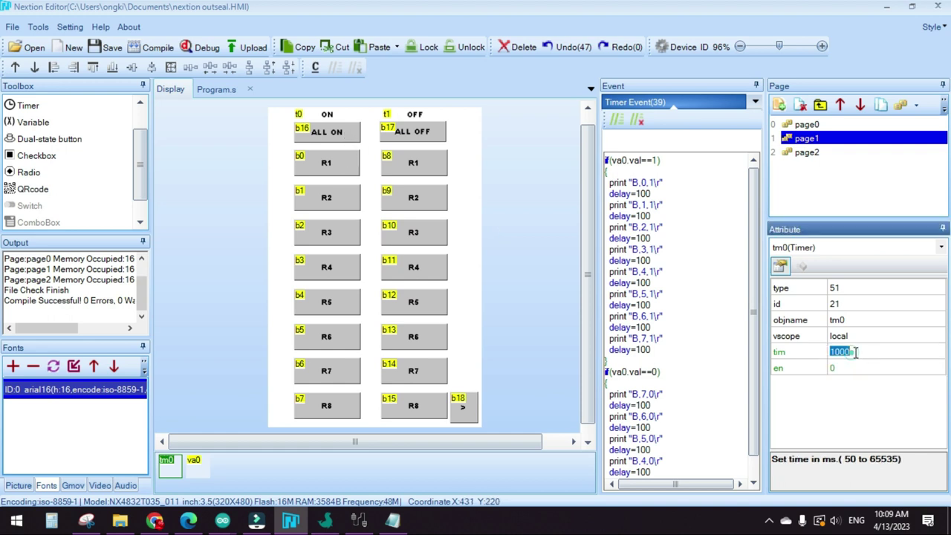
left_click(861, 365)
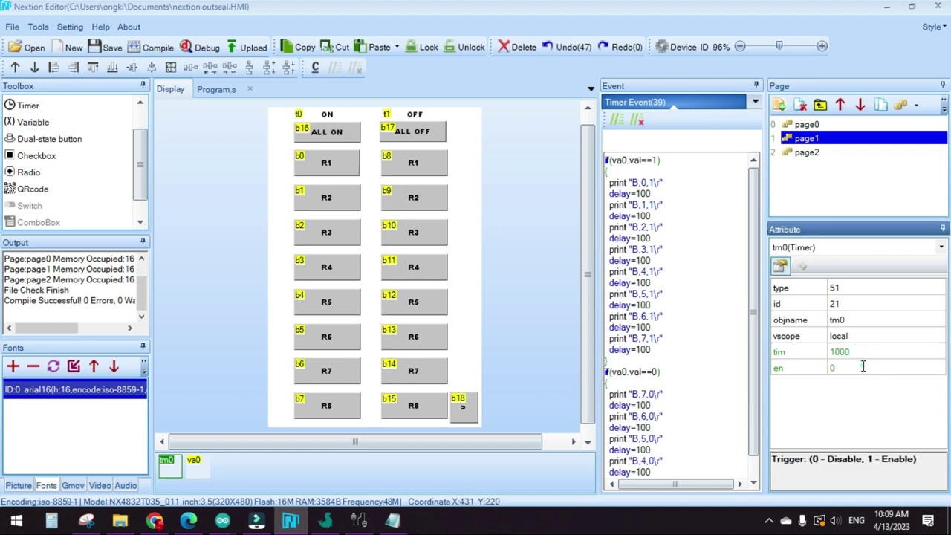
left_click(838, 365)
Read through tm0's timer event code, covering the va0.val==1 and va0.val==0 blocks and the closing tm0.en line.
left_click(653, 171)
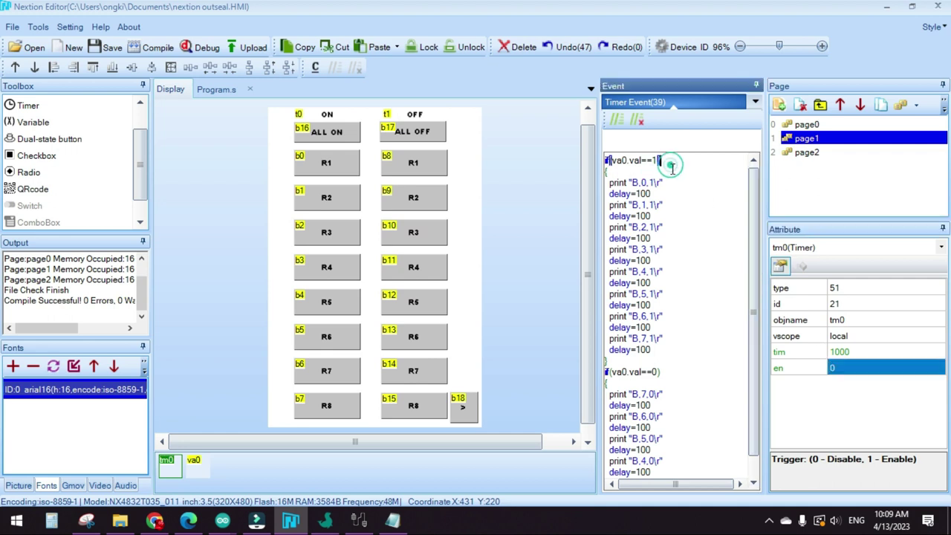
left_click(665, 183)
left_click(660, 160)
double_click(654, 159)
left_click(688, 173)
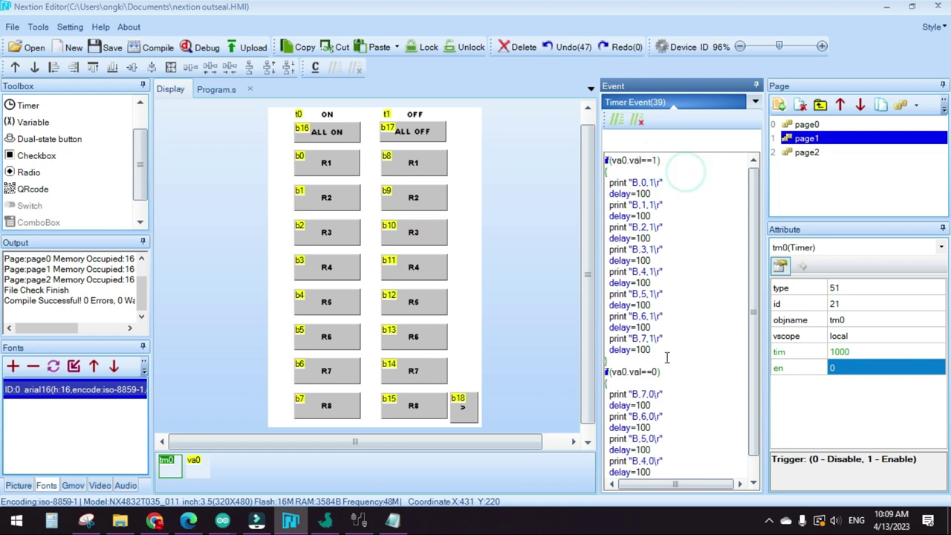
left_click_drag(667, 340, 671, 186)
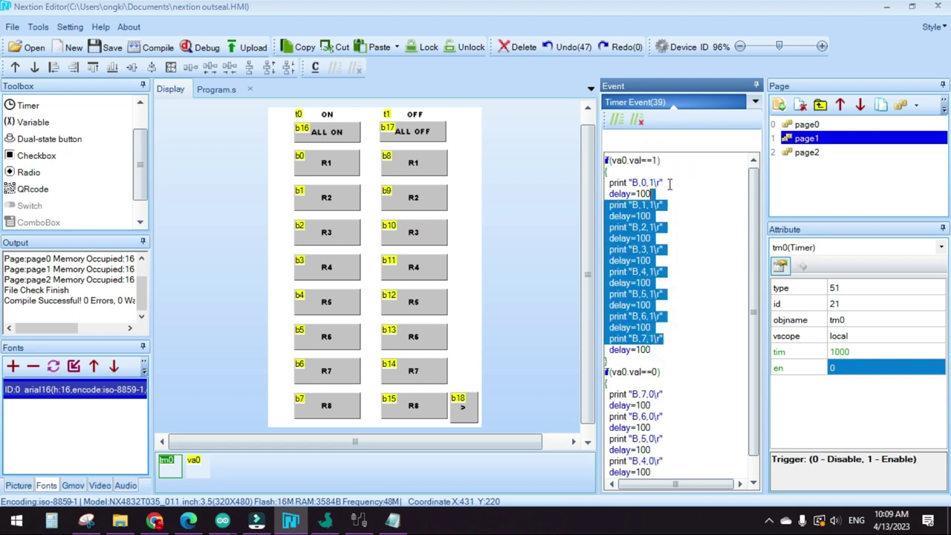
left_click(666, 185)
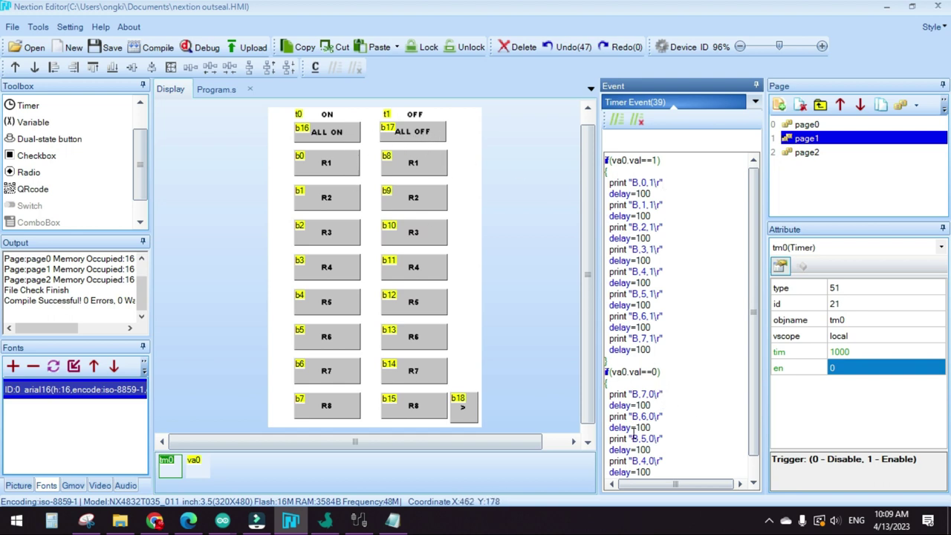
scroll(666, 356, "down", 2)
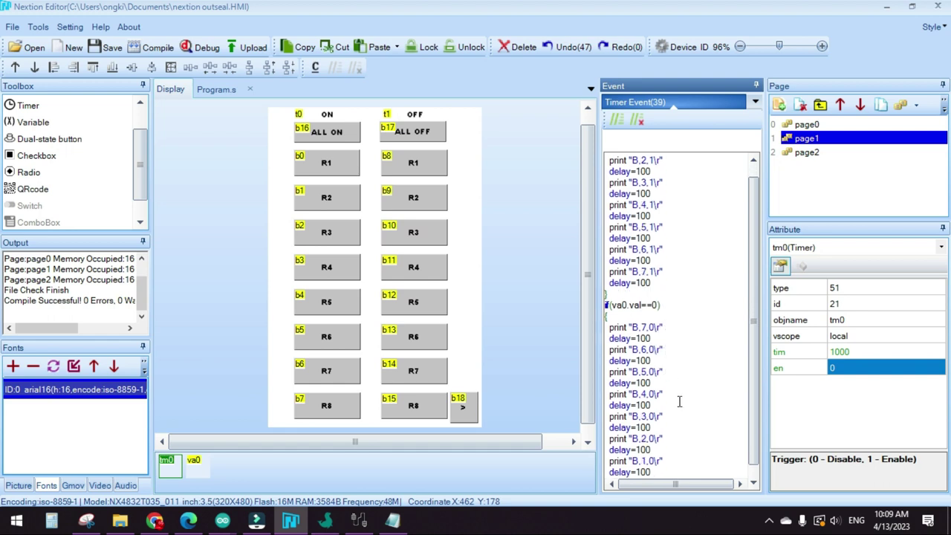
scroll(678, 402, "down", 2)
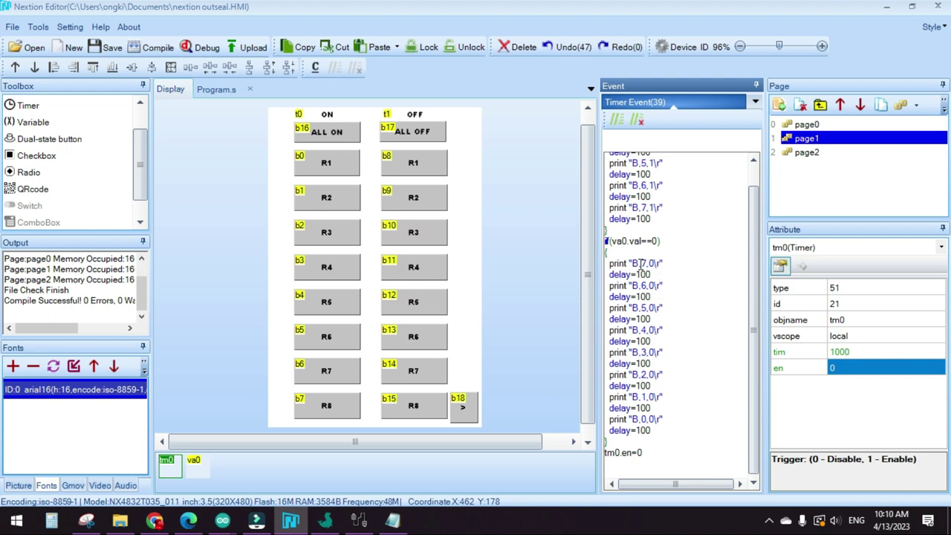
left_click(651, 452)
left_click_drag(644, 452, 632, 453)
Examine the touch release event code of the ALL ON button b16 and the ALL OFF button b17.
left_click(336, 138)
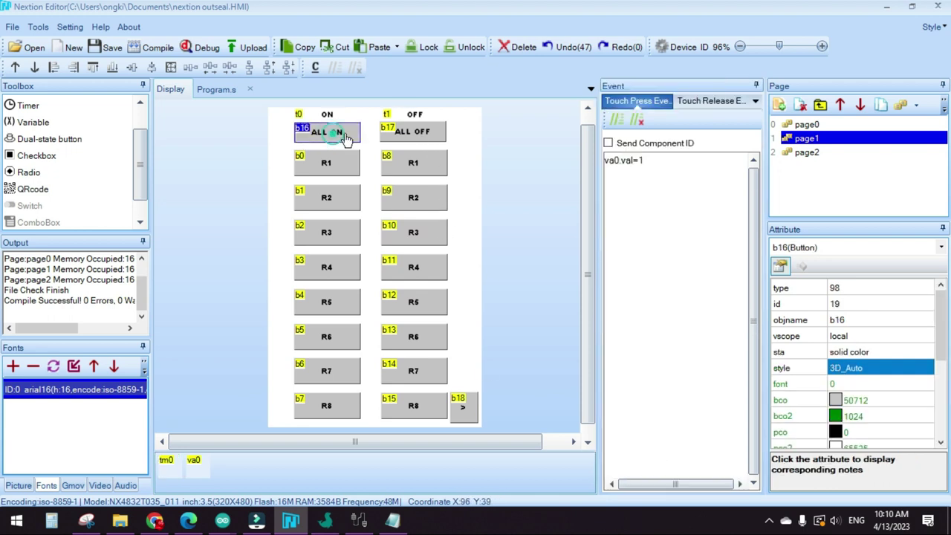
left_click(701, 104)
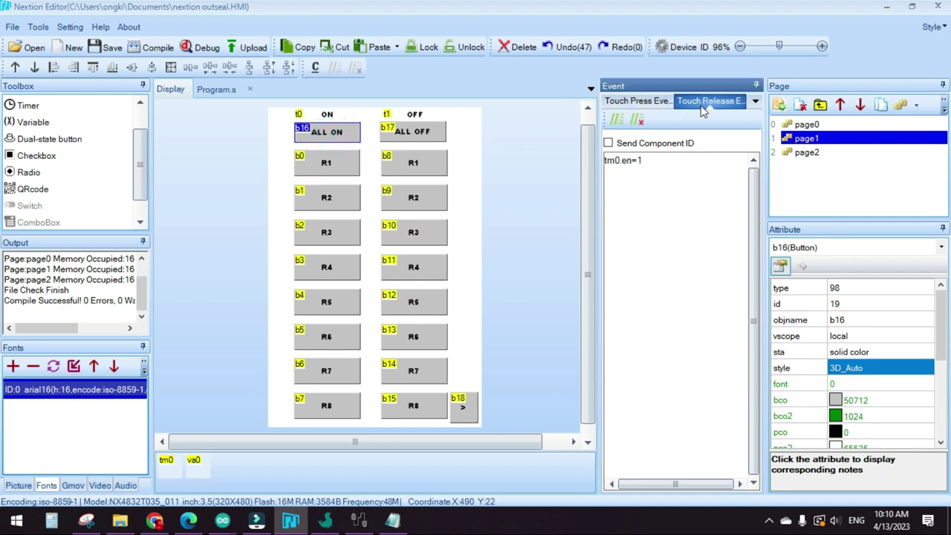
left_click(608, 166)
left_click(653, 161)
left_click(417, 138)
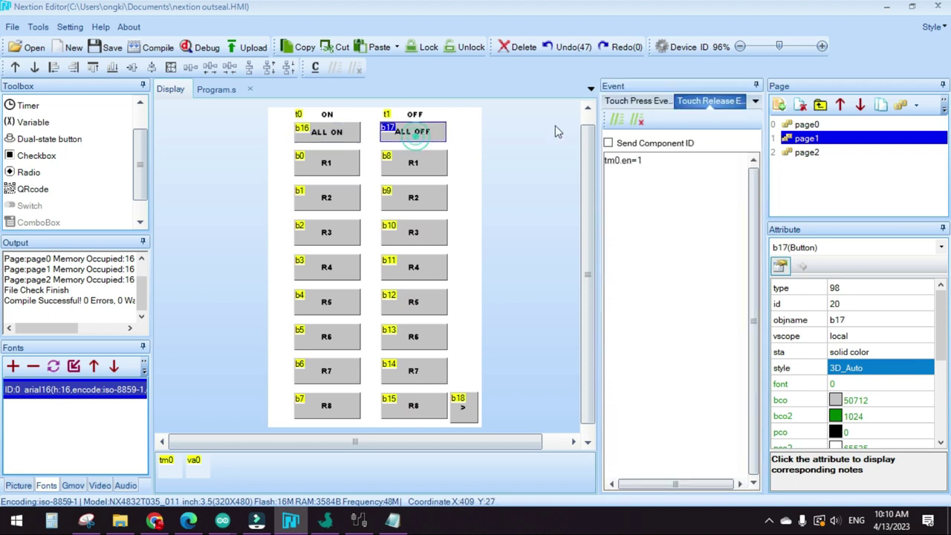
left_click(650, 163)
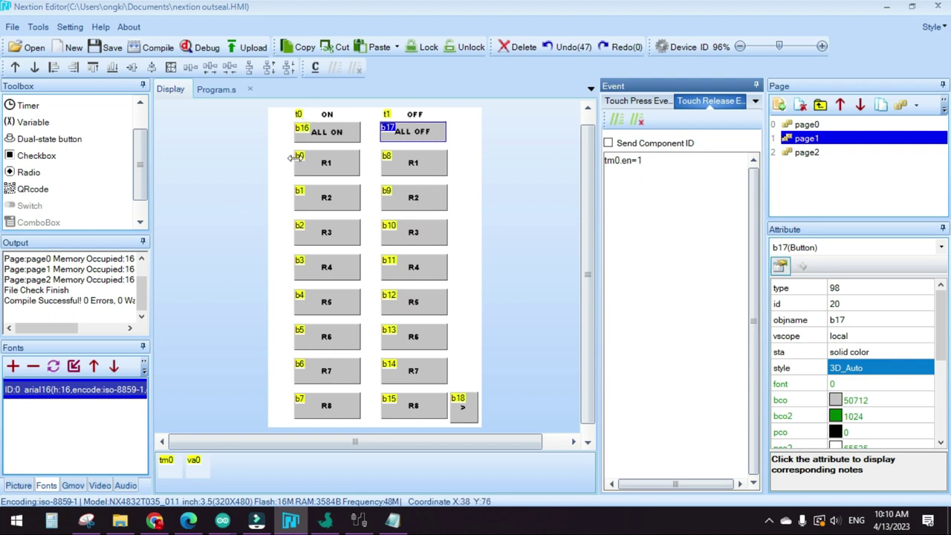
Check the touch release event code of the ON buttons R1 to R8 (b0 to b7), and return to page1 itself.
left_click(325, 167)
left_click(321, 203)
left_click(321, 238)
left_click(324, 273)
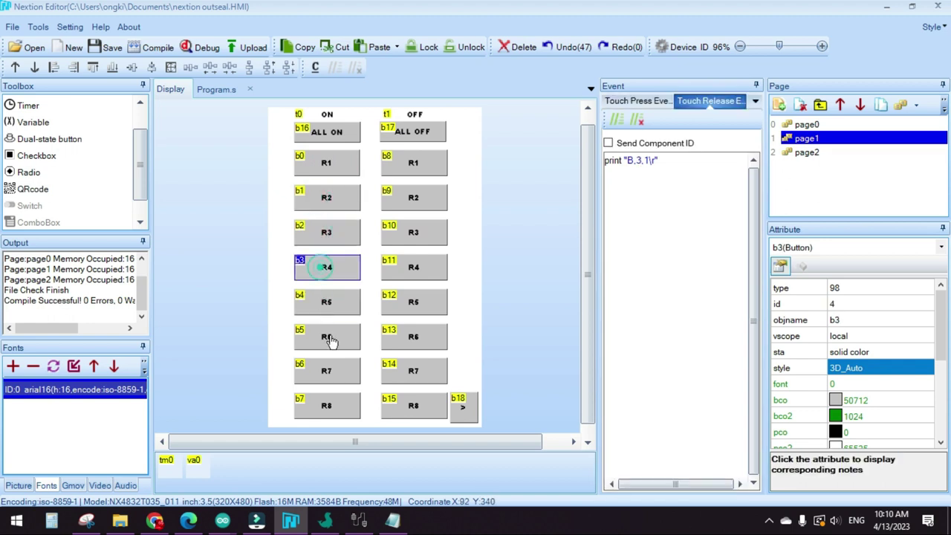
left_click(332, 309)
left_click(331, 343)
left_click(336, 379)
left_click(344, 417)
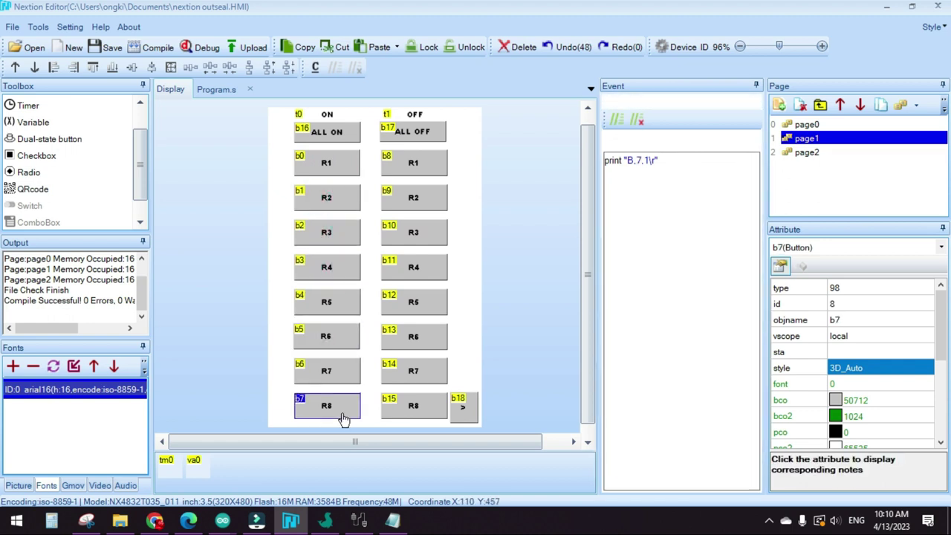
left_click(518, 207)
left_click(510, 203)
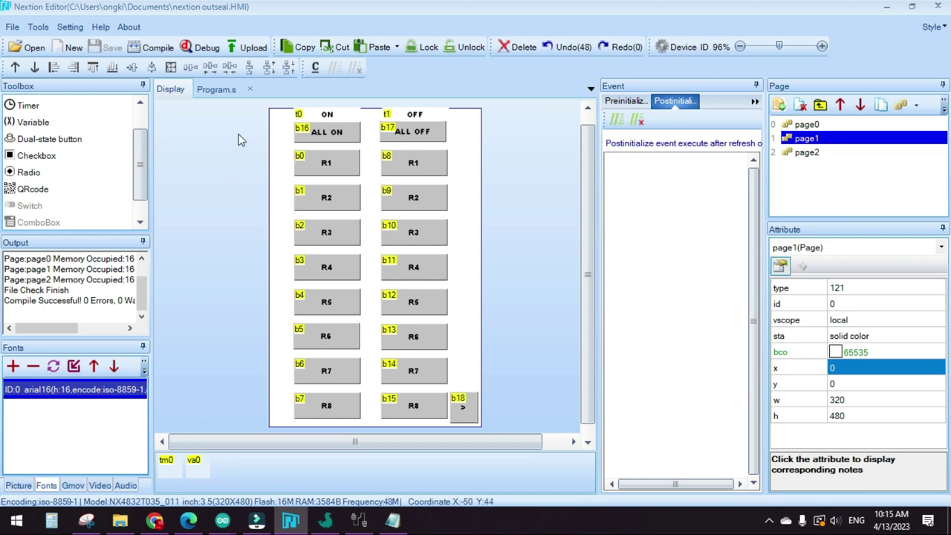
Upload the project to the Nextion device through COM3 at 9600 baud, and close the upload window when finished.
left_click(252, 48)
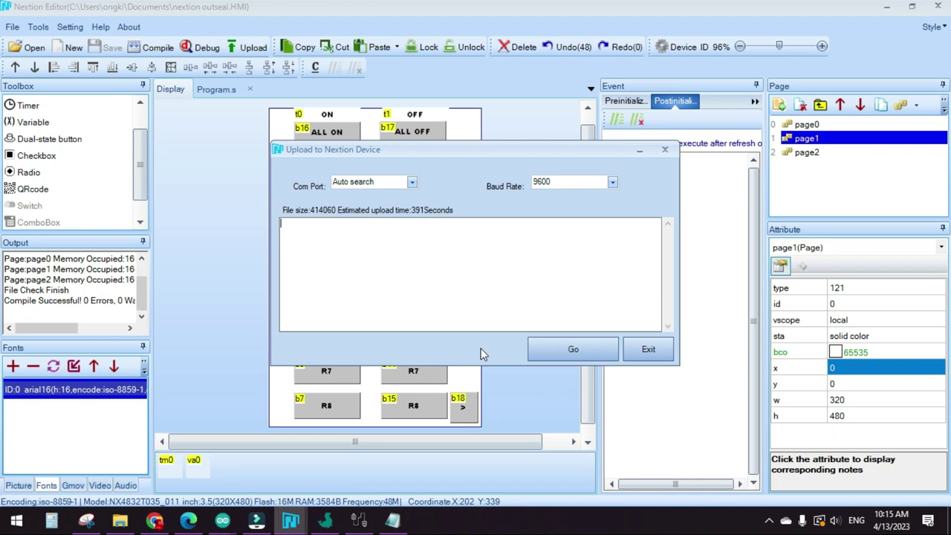
left_click(411, 181)
left_click(363, 225)
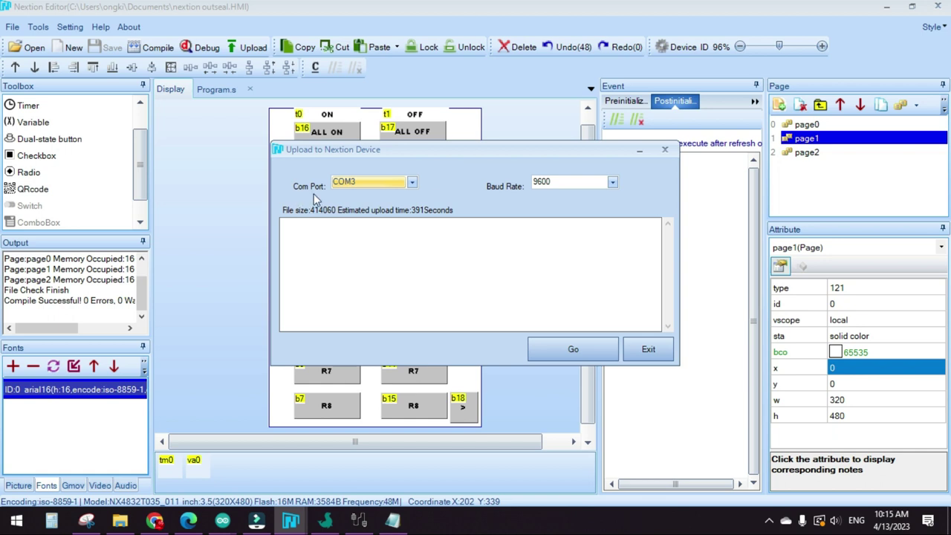
left_click(566, 347)
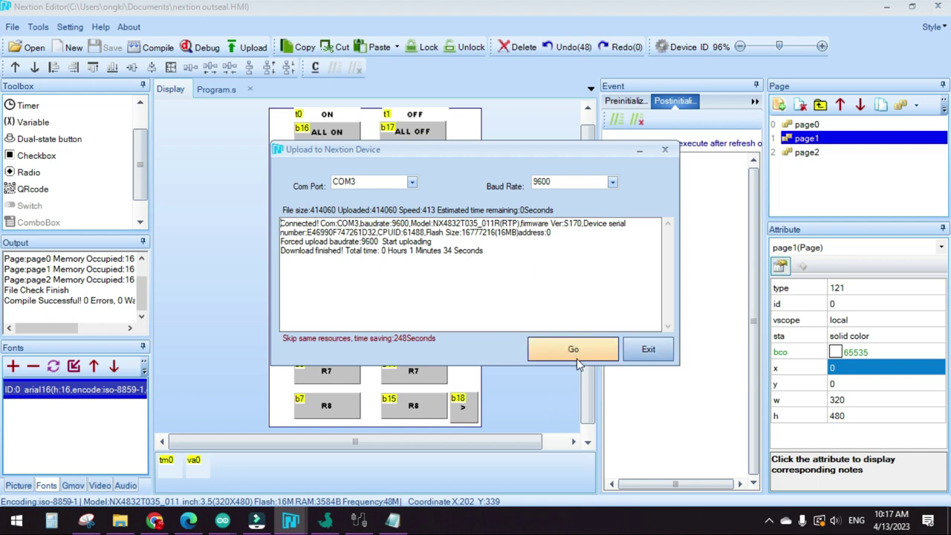
left_click(649, 349)
left_click(518, 187)
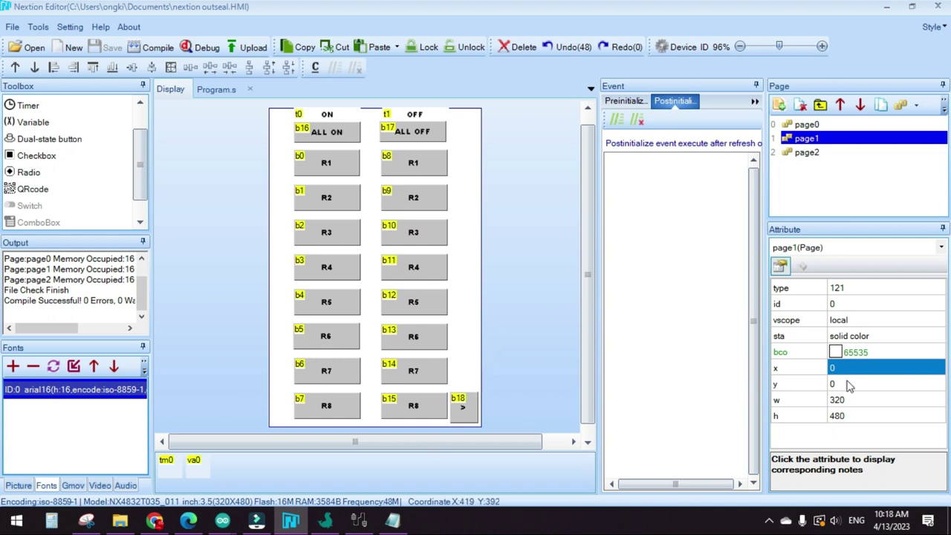
left_click(507, 231)
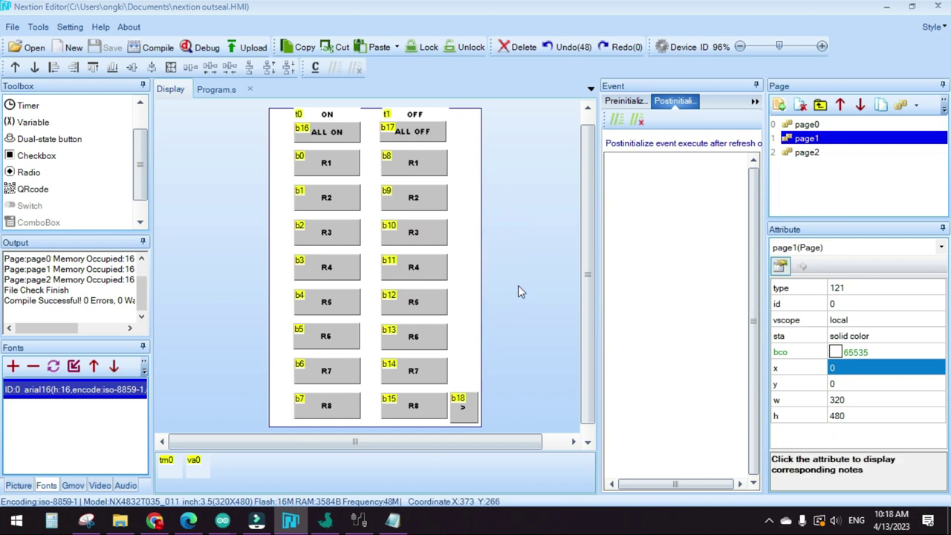